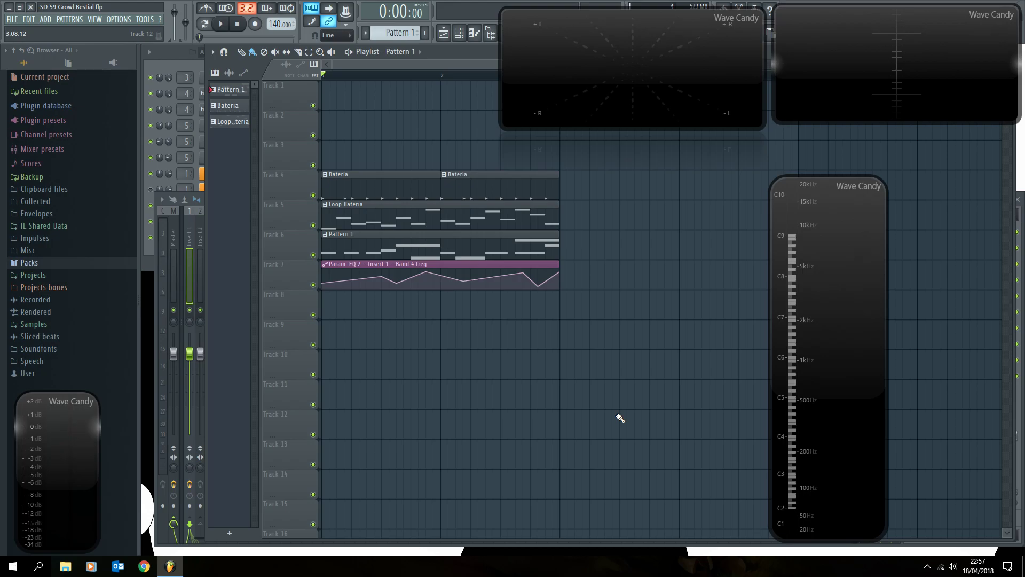
Play the whole playlist arrangement and stop playback.
{"action": "scroll", "coordinate": [515, 320], "scroll_direction": "down", "scroll_amount": 3}
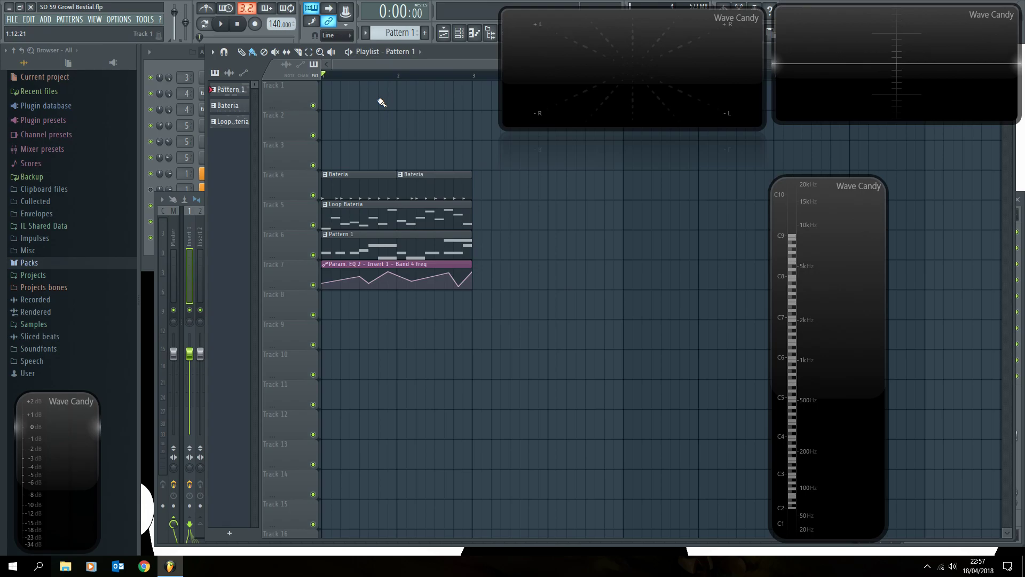
{"action": "key", "text": "space"}
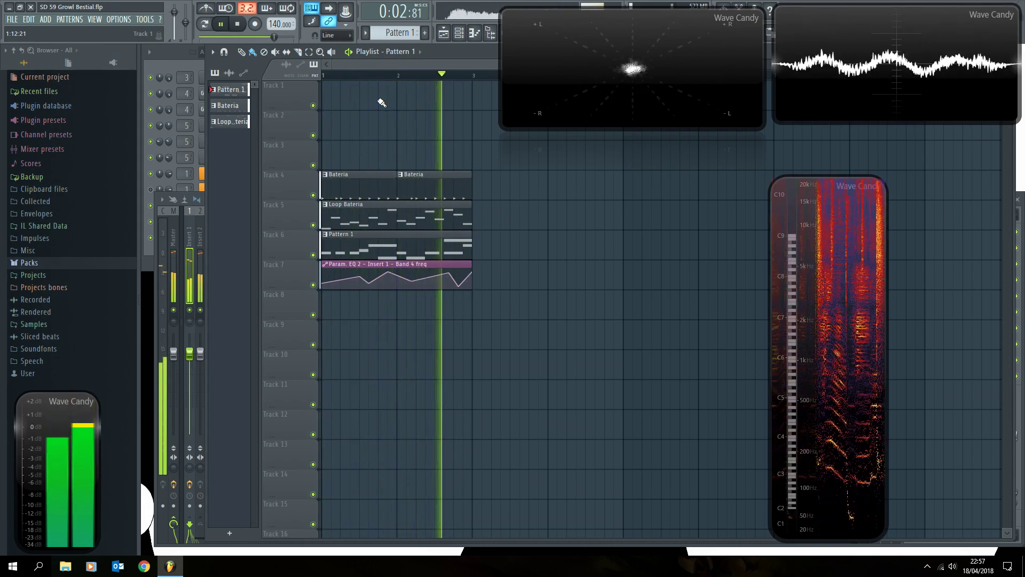
{"action": "scroll", "coordinate": [350, 76], "scroll_direction": "up", "scroll_amount": 2}
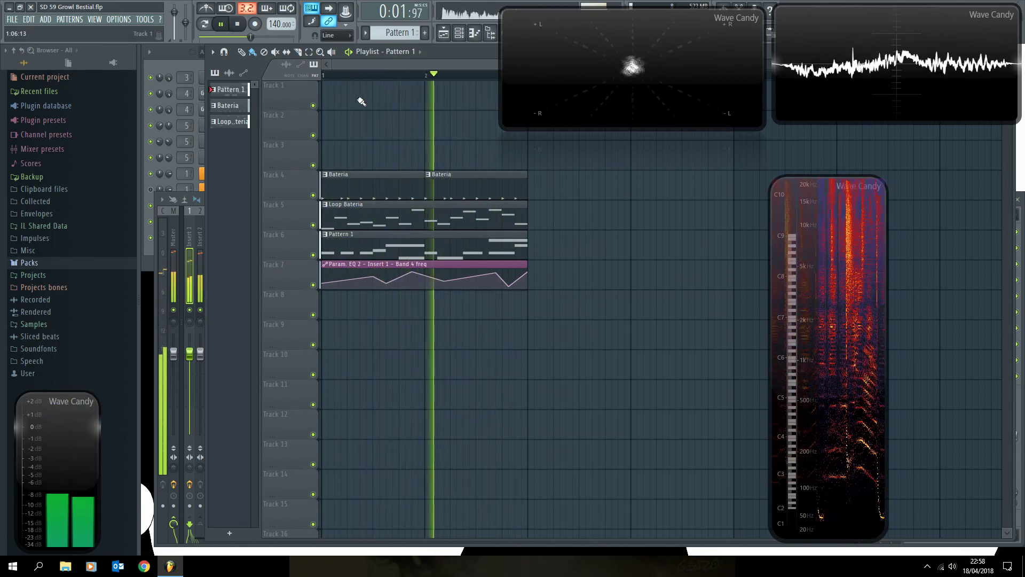
{"action": "key", "text": "space"}
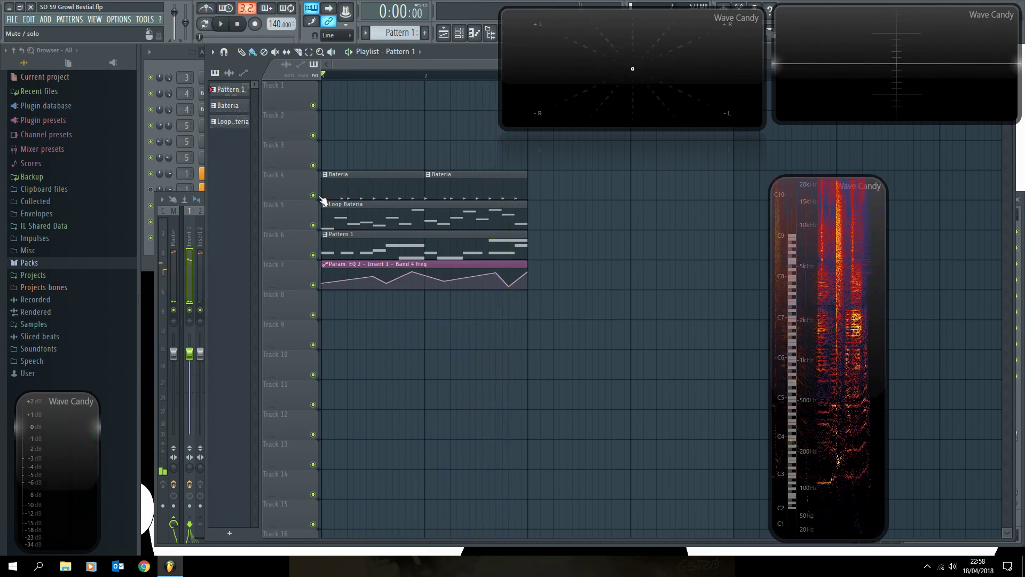
Mute Track 4 and Track 5 in the playlist and play Pattern 1 without the drums and Loop Bateria.
{"action": "left_click", "coordinate": [313, 195]}
{"action": "left_click", "coordinate": [313, 224]}
{"action": "key", "text": "space"}
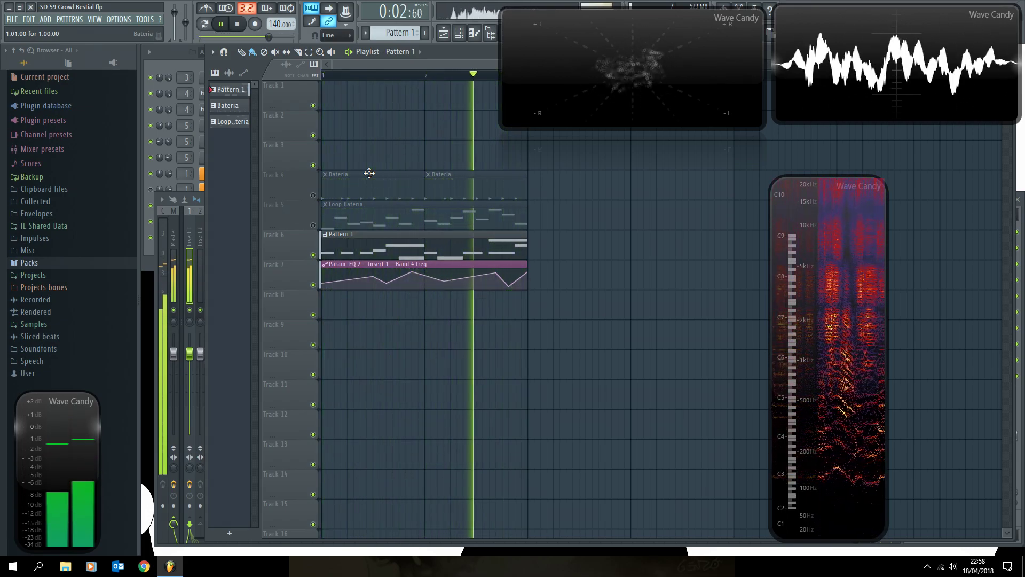
{"action": "key", "text": "space"}
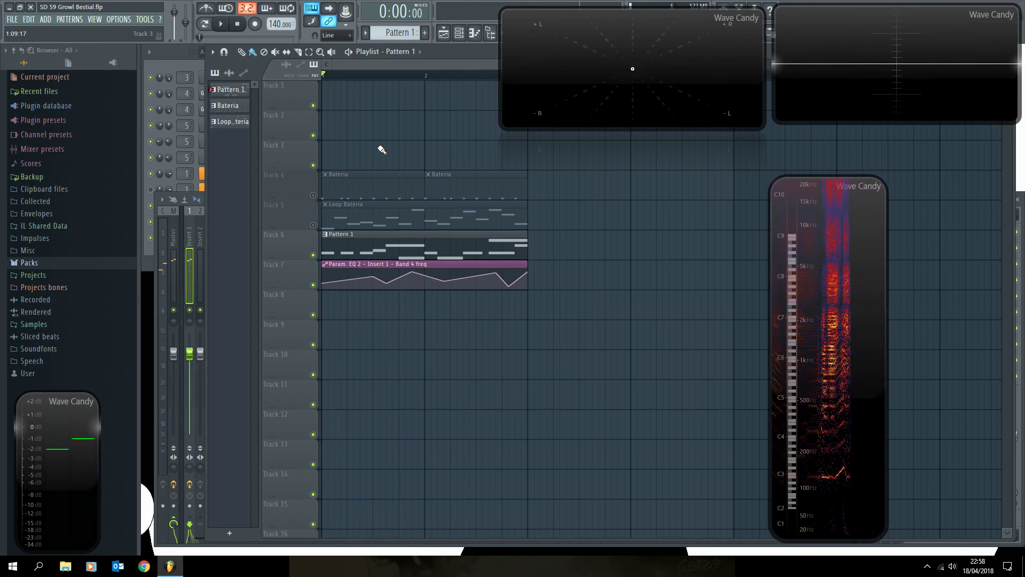
Unmute Track 4 and Track 5, show the channel rack with the second Default channel selected, and bring up the mixer.
{"action": "key", "text": "F9"}
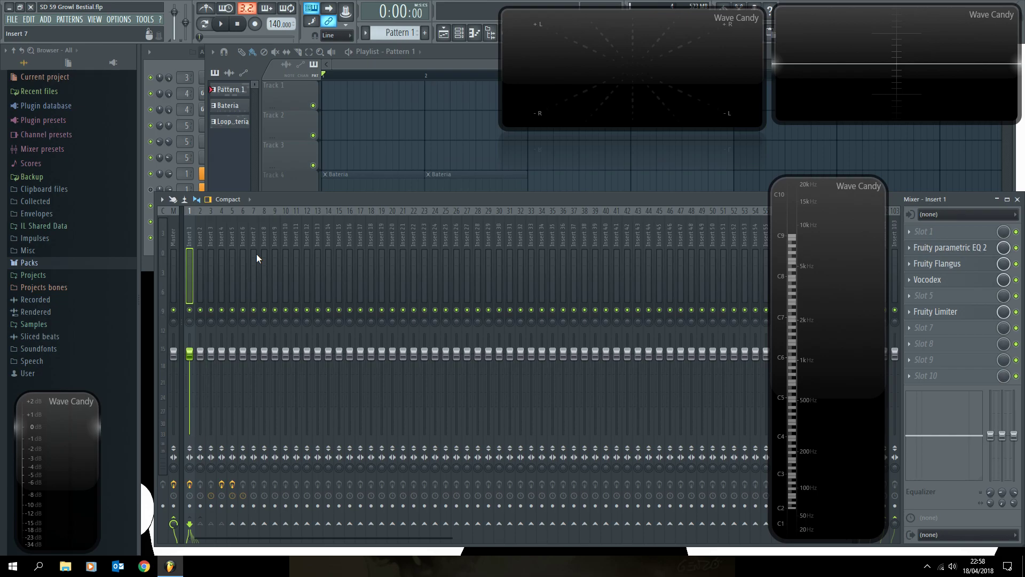
{"action": "left_click", "coordinate": [338, 131]}
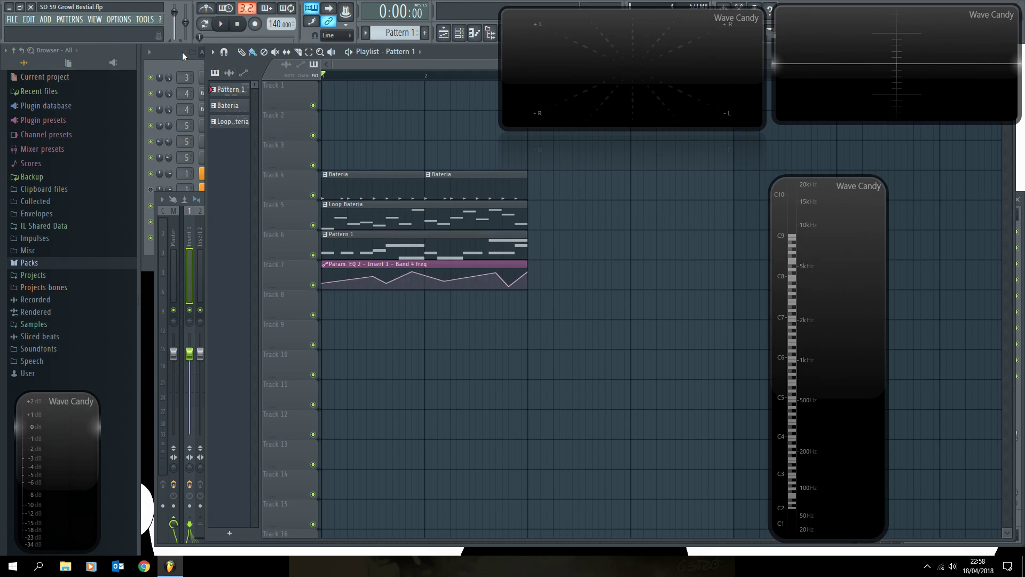
{"action": "key", "text": "F6"}
{"action": "left_click_drag", "start_coordinate": [336, 50], "coordinate": [331, 54]}
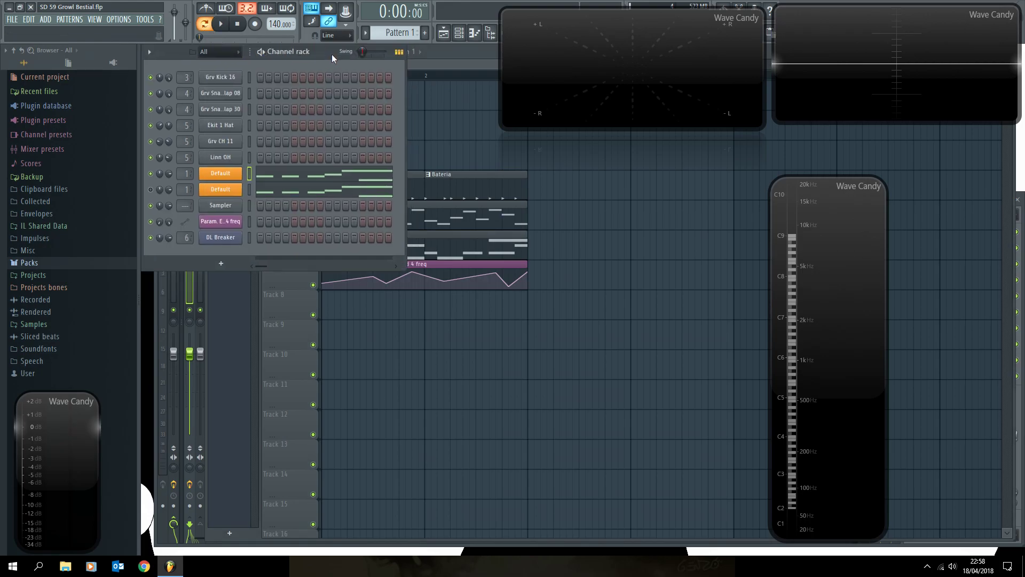
{"action": "left_click", "coordinate": [228, 190]}
{"action": "key", "text": "F9"}
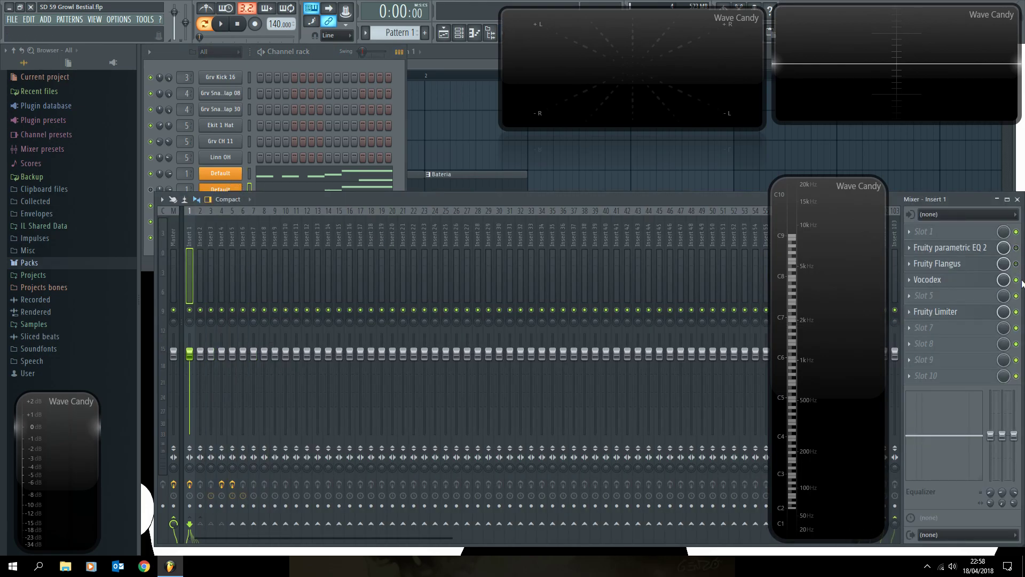
Play the pattern with the Insert 1 effects bypassed and again with them enabled to compare the sound.
{"action": "left_click", "coordinate": [1017, 247]}
{"action": "left_click", "coordinate": [190, 485]}
{"action": "left_click", "coordinate": [319, 65]}
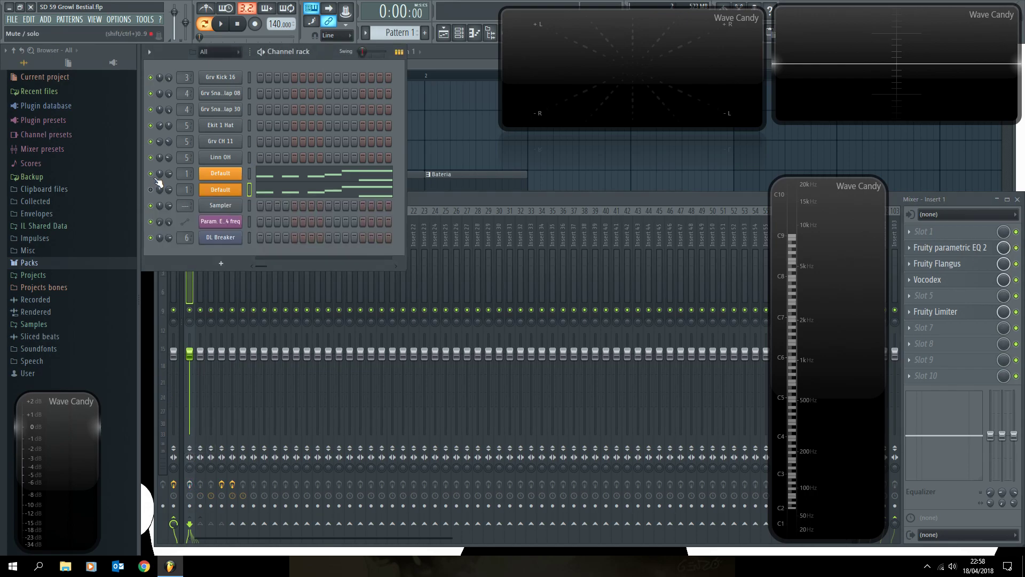
{"action": "key", "text": "space"}
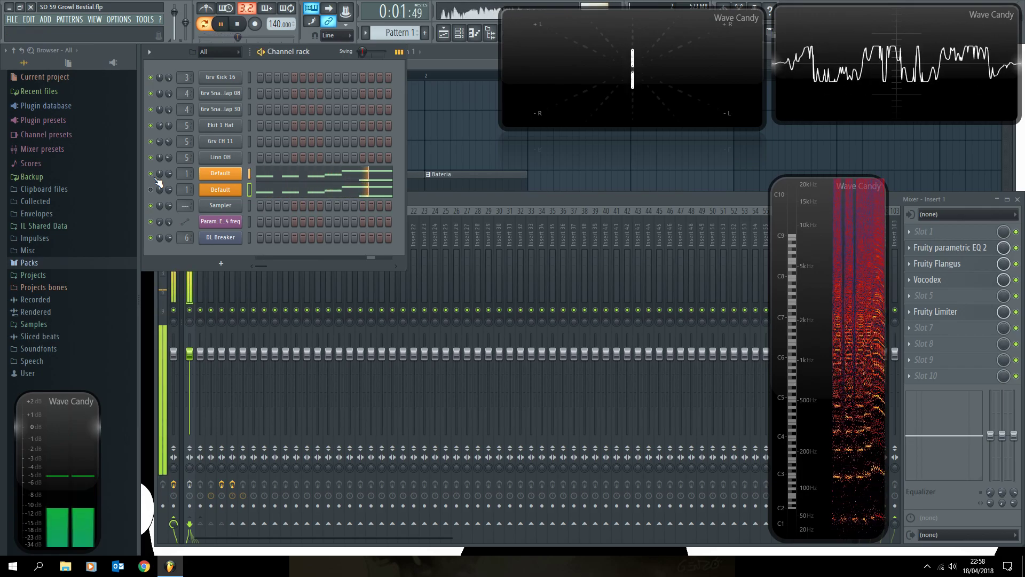
{"action": "left_click", "coordinate": [195, 483]}
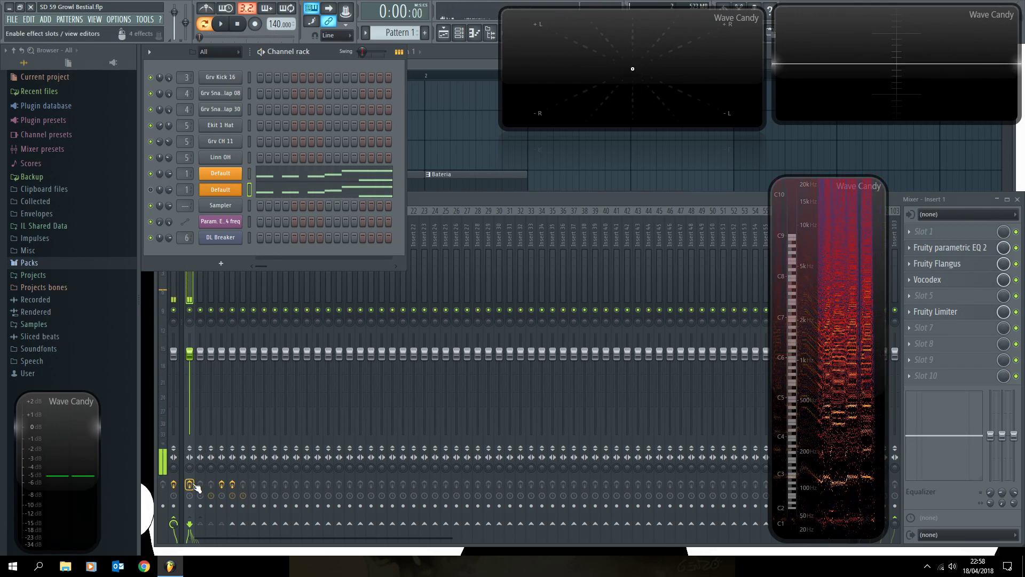
{"action": "key", "text": "space"}
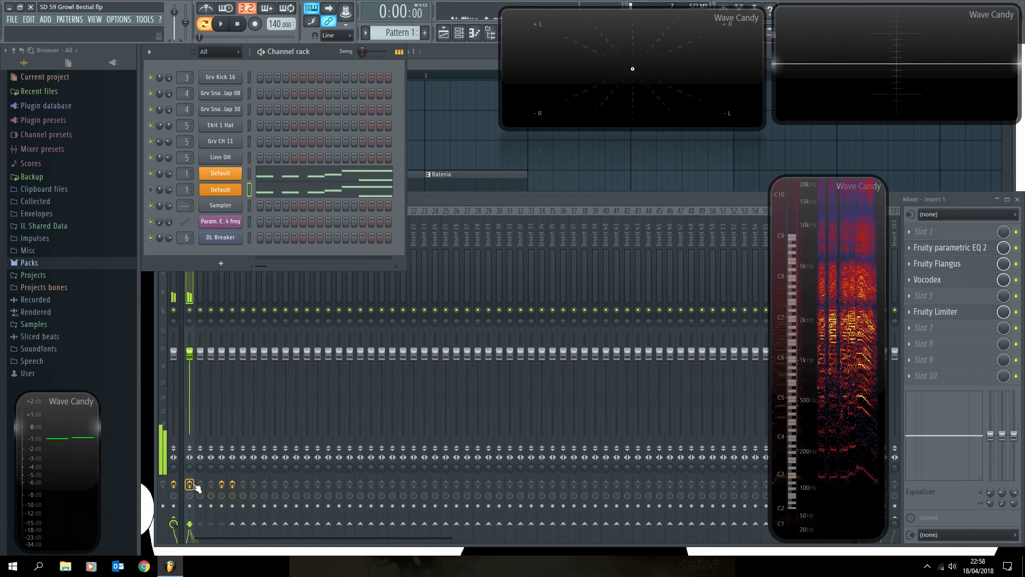
Mute the first Default channel, unmute the second one, and play the pattern with the second channel's Sytrus open.
{"action": "left_click", "coordinate": [150, 190]}
{"action": "left_click", "coordinate": [151, 174]}
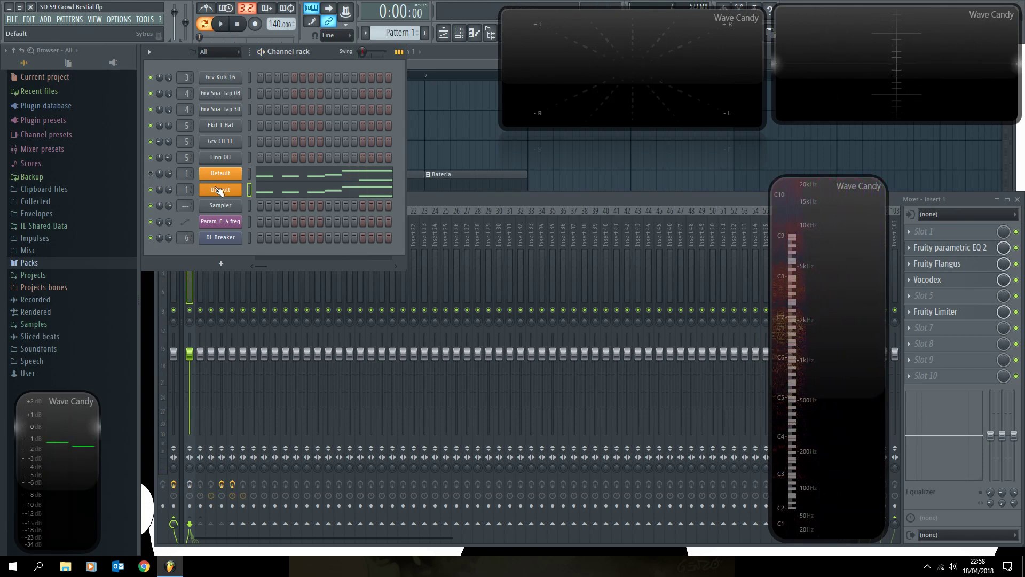
{"action": "left_click", "coordinate": [219, 189]}
{"action": "left_click_drag", "start_coordinate": [427, 201], "coordinate": [463, 156]}
{"action": "key", "text": "space"}
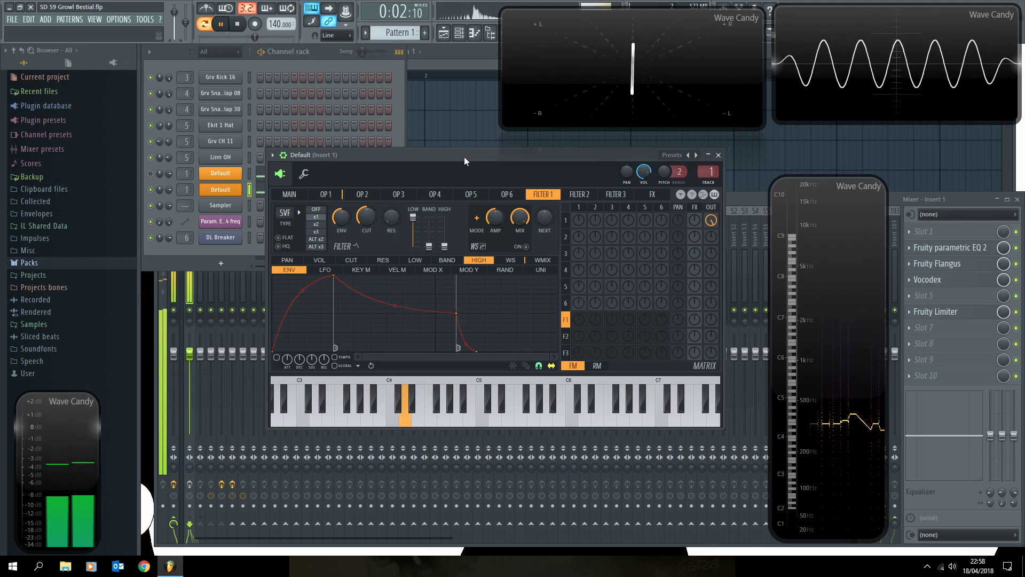
{"action": "key", "text": "space"}
Show the second Default channel's Porta, Mono and Slide settings and test the glide with two alternating notes and the pattern.
{"action": "mouse_move", "coordinate": [445, 156]}
{"action": "left_mouse_down"}
{"action": "mouse_move", "coordinate": [477, 170]}
{"action": "mouse_move", "coordinate": [441, 161]}
{"action": "left_mouse_up"}
{"action": "left_click", "coordinate": [301, 178]}
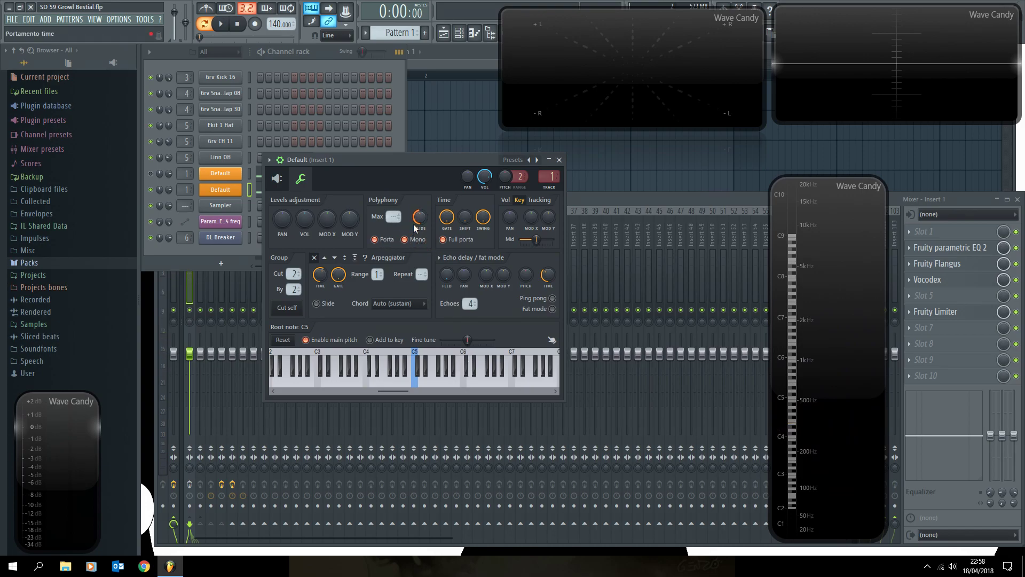
{"action": "key", "text": "c"}
{"action": "key", "text": "n"}
{"action": "key", "text": "c"}
{"action": "key", "text": "n"}
{"action": "key", "text": "c"}
{"action": "key", "text": "n"}
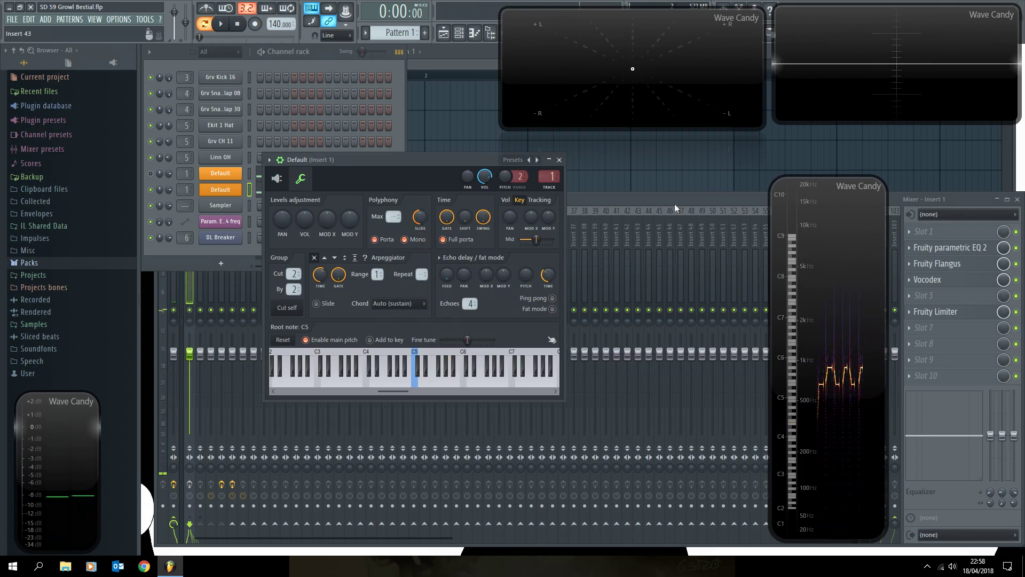
{"action": "key", "text": "space"}
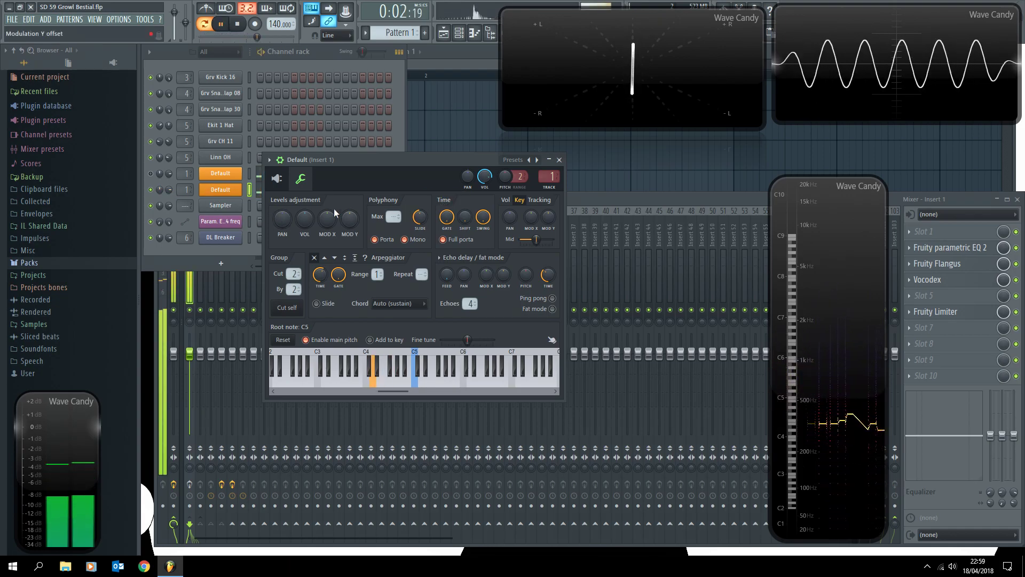
{"action": "key", "text": "space"}
{"action": "left_click", "coordinate": [560, 160]}
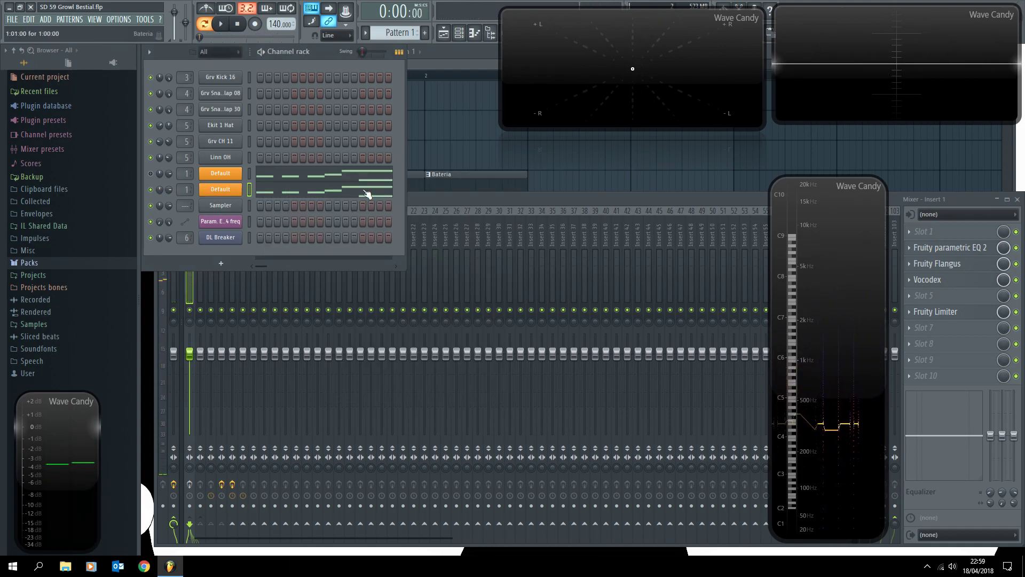
Reopen the second Default channel's Sytrus editor and set OP 1's frequency ratio to 0.5000 x.
{"action": "left_click", "coordinate": [232, 189]}
{"action": "left_click", "coordinate": [231, 190]}
{"action": "left_click", "coordinate": [230, 192]}
{"action": "left_click", "coordinate": [274, 179]}
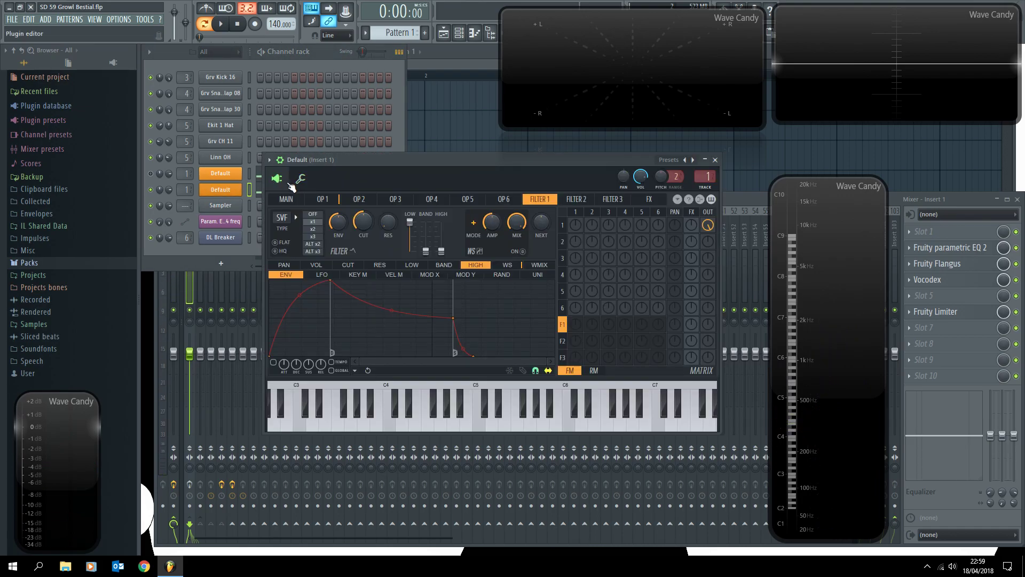
{"action": "left_click_drag", "start_coordinate": [367, 165], "coordinate": [360, 185]}
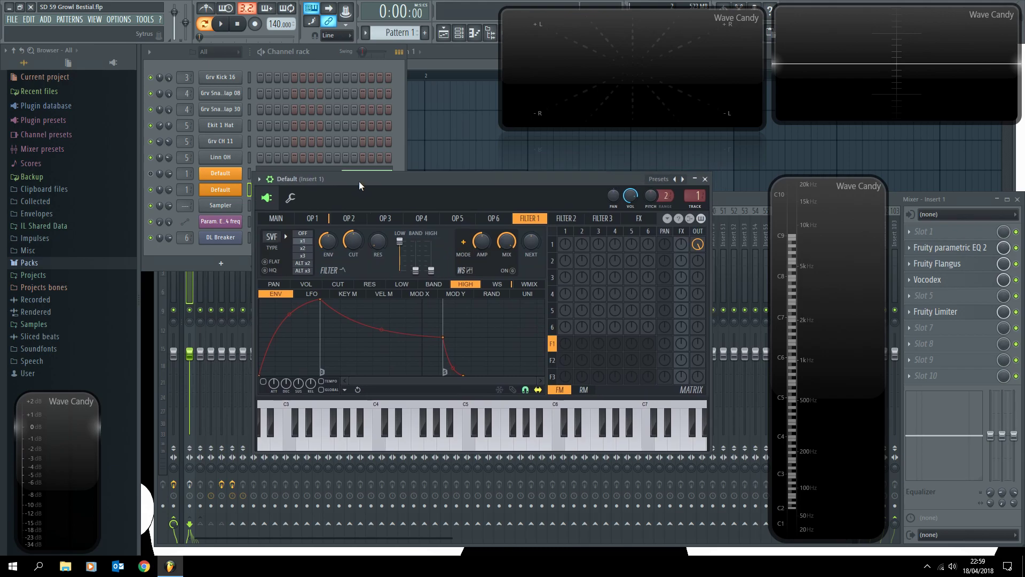
{"action": "left_click", "coordinate": [276, 218]}
{"action": "left_click", "coordinate": [322, 220]}
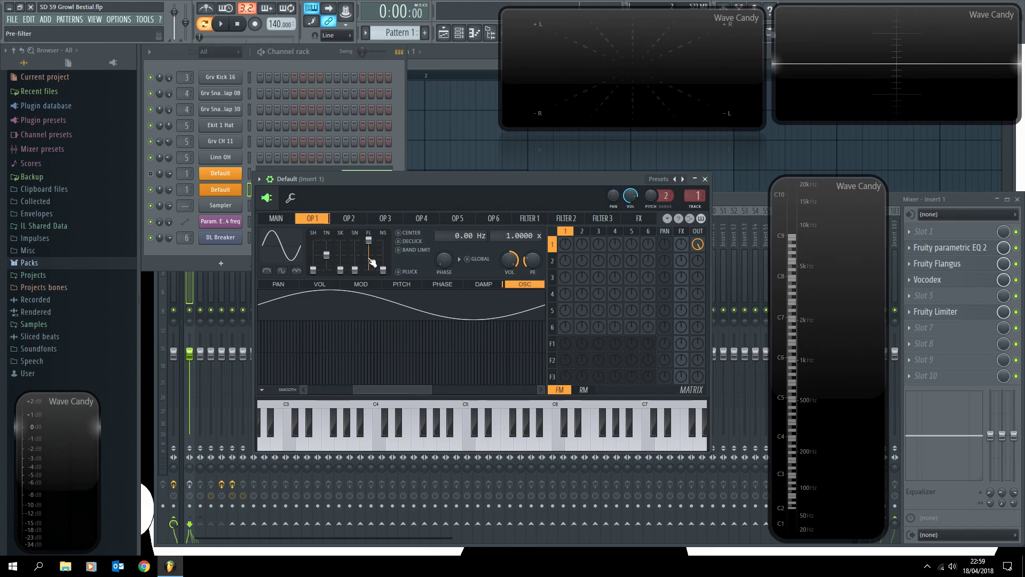
{"action": "left_click", "coordinate": [225, 174]}
{"action": "left_click", "coordinate": [218, 188]}
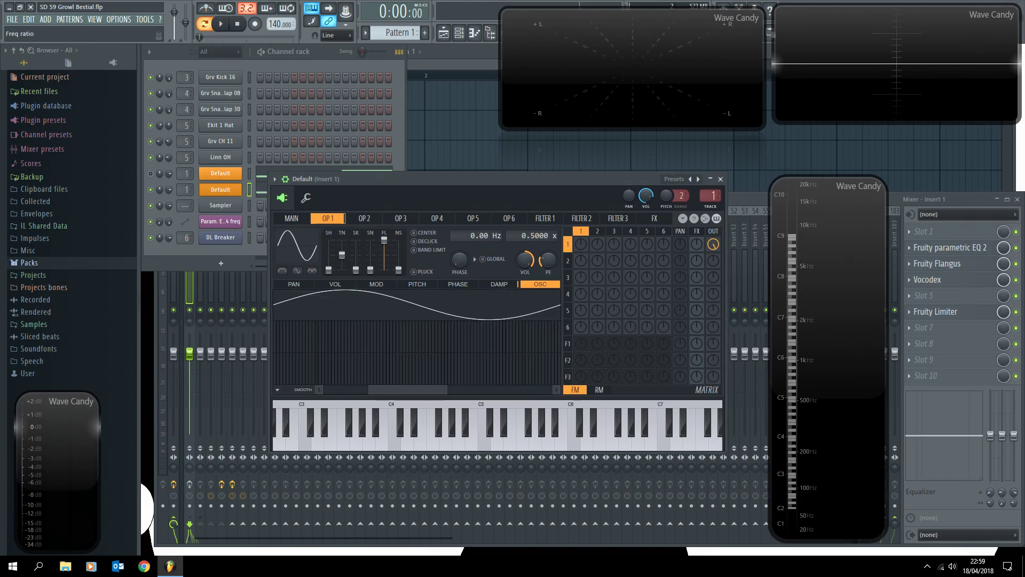
Set OP 2's frequency ratio to 1.0000 x in the second Default channel's Sytrus.
{"action": "left_click", "coordinate": [372, 219]}
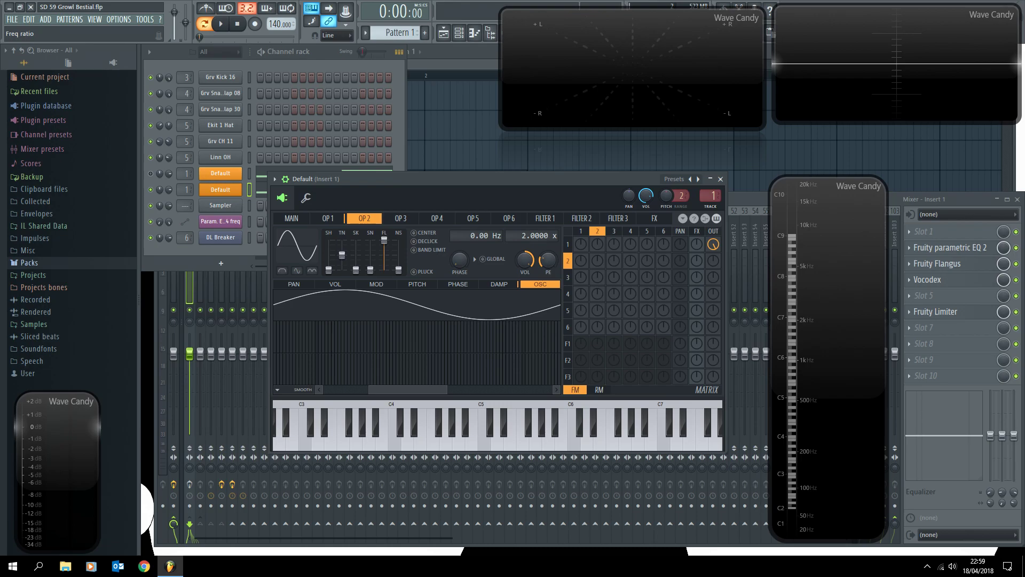
{"action": "left_click_drag", "start_coordinate": [422, 180], "coordinate": [508, 184]}
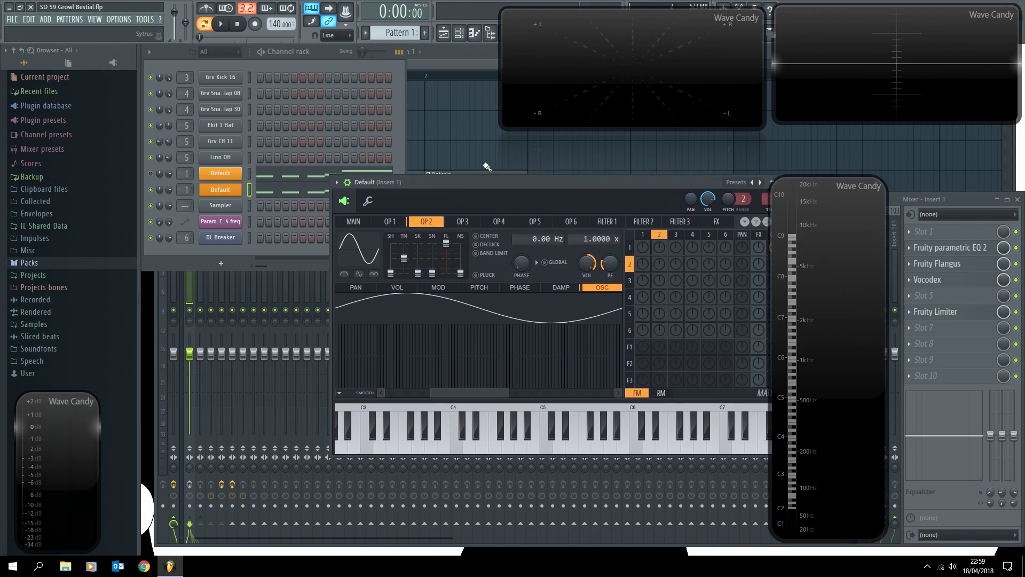
{"action": "left_click", "coordinate": [398, 222]}
{"action": "left_click", "coordinate": [422, 222]}
Check the first Default channel's patch, return to the second, and raise OP 2's modulation amount on OP 1 in the matrix.
{"action": "left_click", "coordinate": [219, 174]}
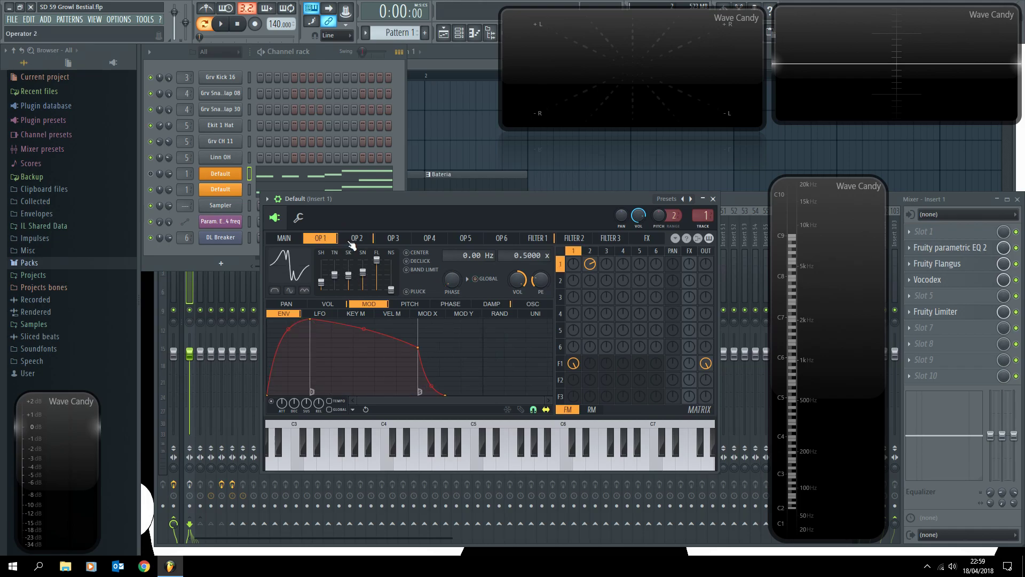
{"action": "left_click", "coordinate": [220, 190]}
{"action": "left_click_drag", "start_coordinate": [496, 179], "coordinate": [334, 174]}
{"action": "key", "text": "x"}
{"action": "left_click_drag", "start_coordinate": [547, 239], "coordinate": [546, 233]}
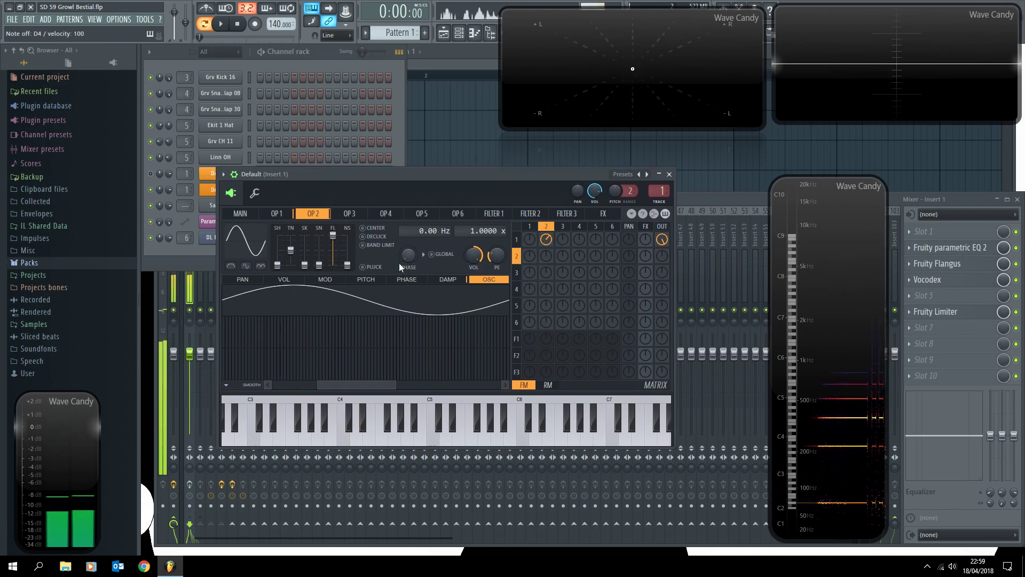
Mute OP 2's modulation of OP 1 in the matrix and raise OP 1's SK and SN sliders to reshape its waveform.
{"action": "right_click", "coordinate": [548, 241]}
{"action": "left_click", "coordinate": [283, 214]}
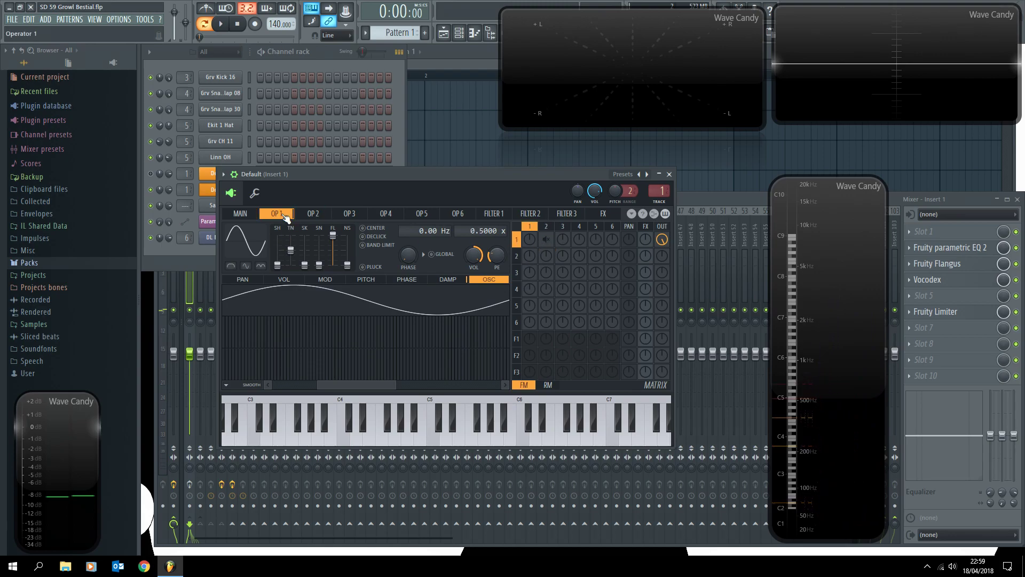
{"action": "mouse_move", "coordinate": [318, 262]}
{"action": "left_mouse_down"}
{"action": "mouse_move", "coordinate": [318, 242]}
{"action": "mouse_move", "coordinate": [309, 247]}
{"action": "left_mouse_up"}
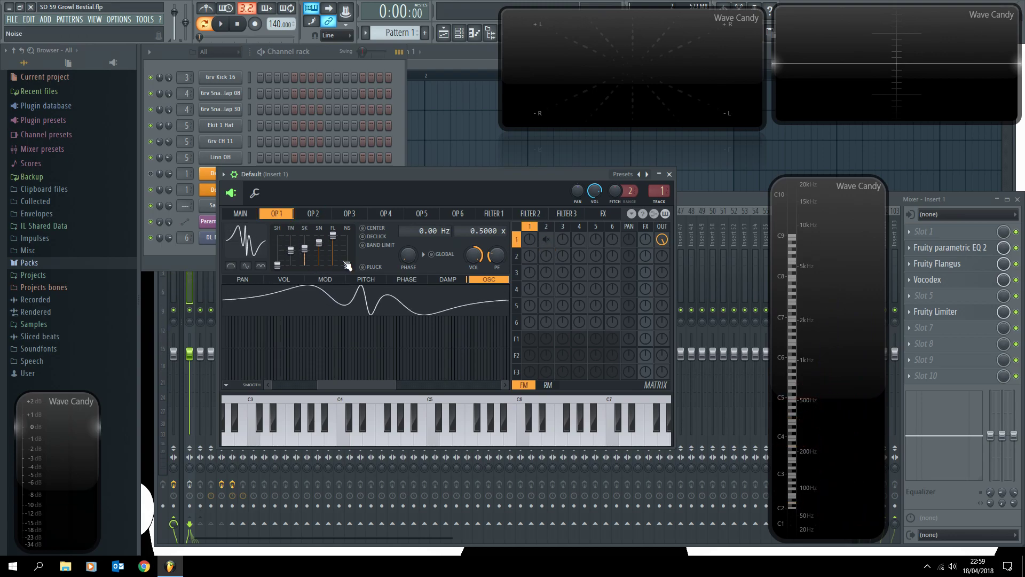
Play D4 repeatedly to audition OP 1's reshaped waveform without OP 2's modulation.
{"action": "key", "text": "x"}
{"action": "key", "text": "x"}
{"action": "key", "text": "x"}
{"action": "key", "text": "x"}
{"action": "key", "text": "x"}
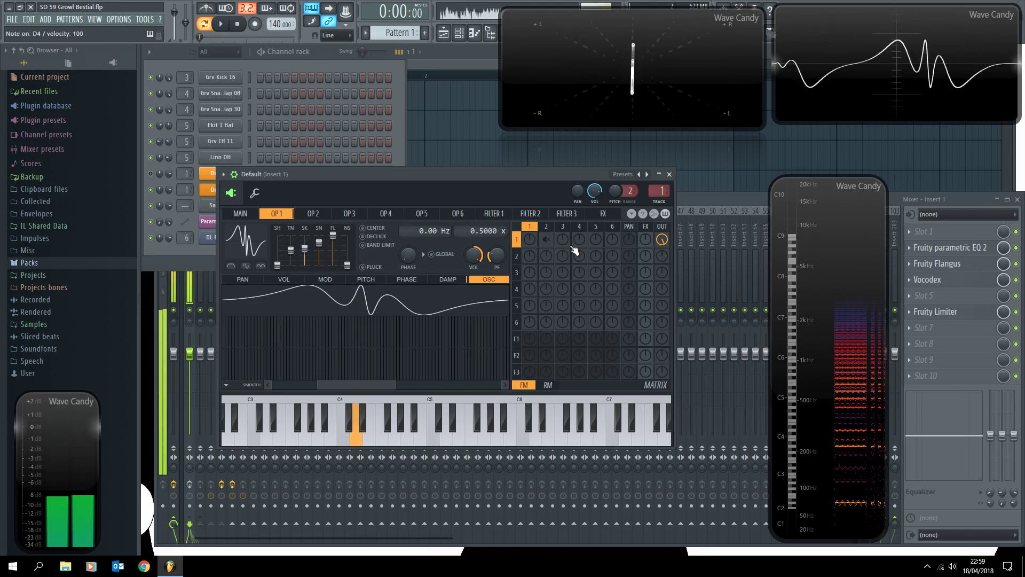
{"action": "key", "text": "x"}
{"action": "key", "text": "x"}
{"action": "key", "text": "x"}
{"action": "key", "text": "x"}
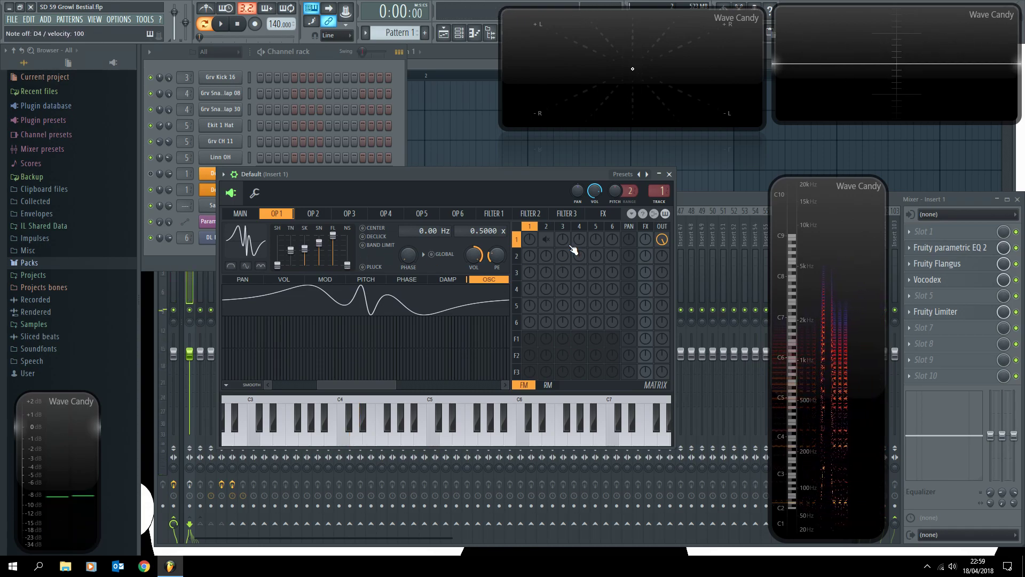
{"action": "key", "text": "x"}
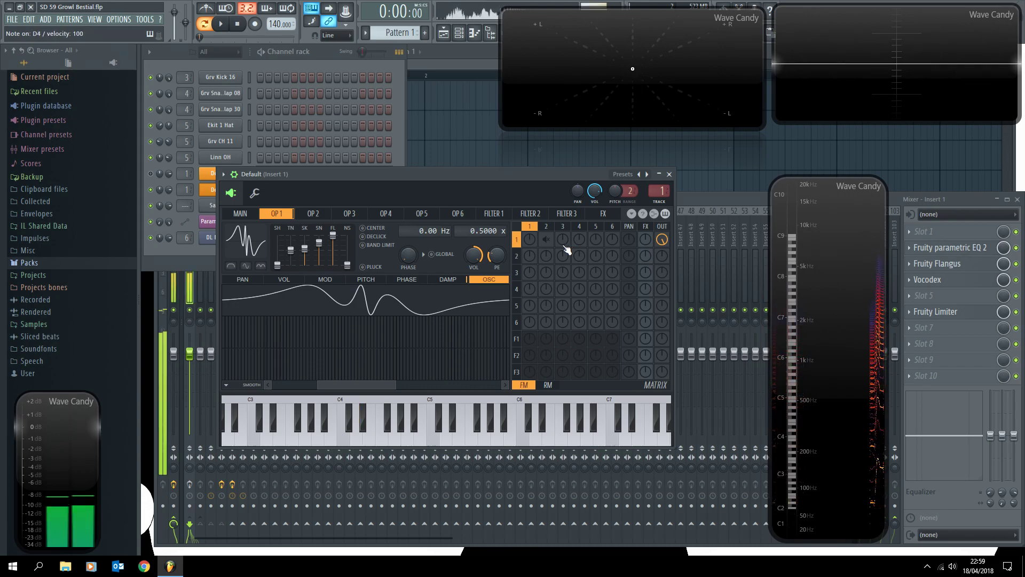
Unmute OP 2's modulation of OP 1 in the matrix and test it with D4.
{"action": "right_click", "coordinate": [549, 242]}
{"action": "key", "text": "x"}
{"action": "key", "text": "x"}
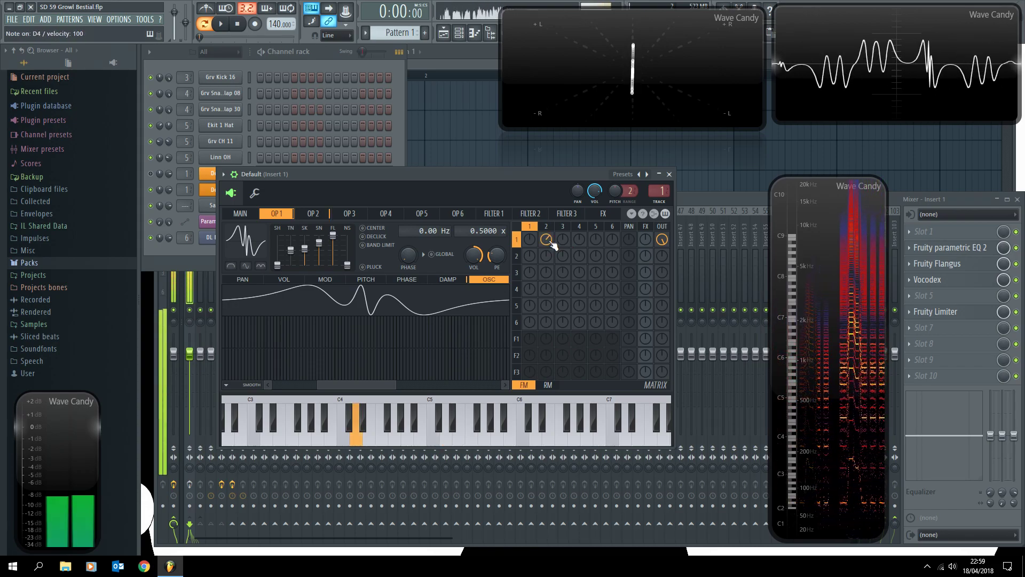
Reshape OP 2's waveform by raising its SK and SH sliders, adjusting TN and drawing small low-order harmonics in its oscillator.
{"action": "left_click", "coordinate": [313, 214]}
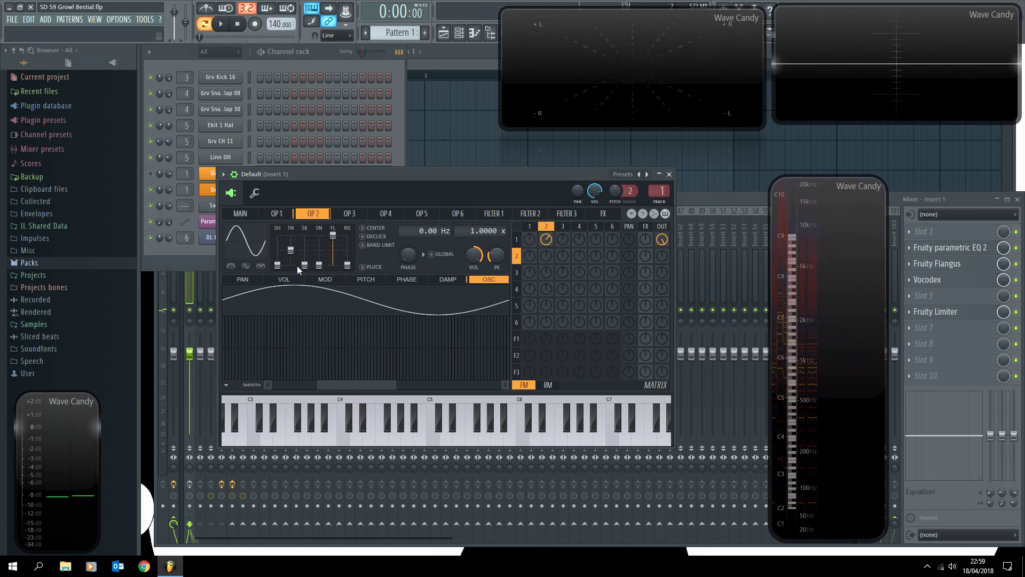
{"action": "mouse_move", "coordinate": [305, 265]}
{"action": "left_mouse_down"}
{"action": "mouse_move", "coordinate": [304, 249]}
{"action": "mouse_move", "coordinate": [290, 254]}
{"action": "mouse_move", "coordinate": [305, 254]}
{"action": "left_mouse_up"}
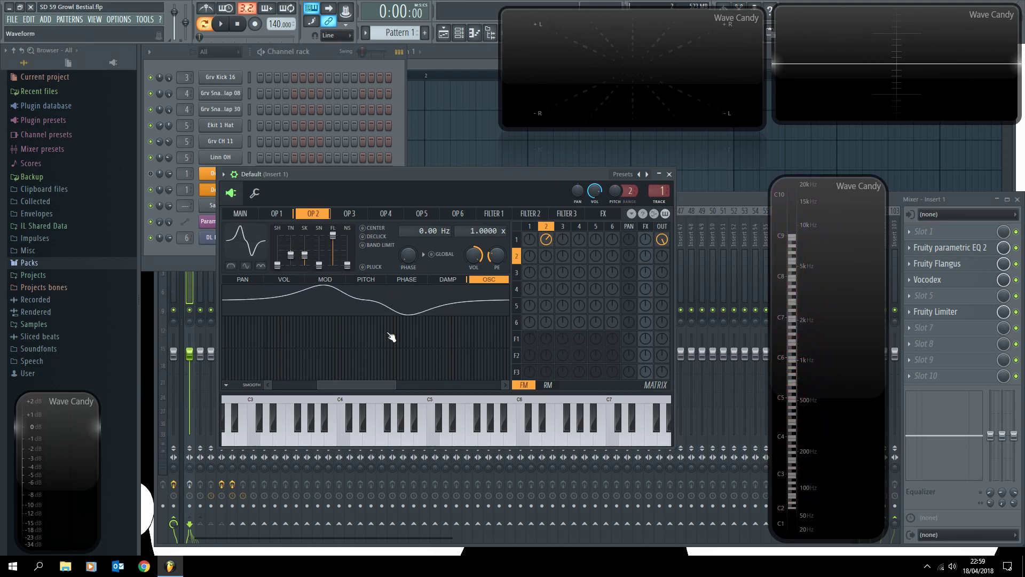
{"action": "left_click_drag", "start_coordinate": [313, 384], "coordinate": [294, 385]}
{"action": "left_click_drag", "start_coordinate": [277, 266], "coordinate": [277, 260]}
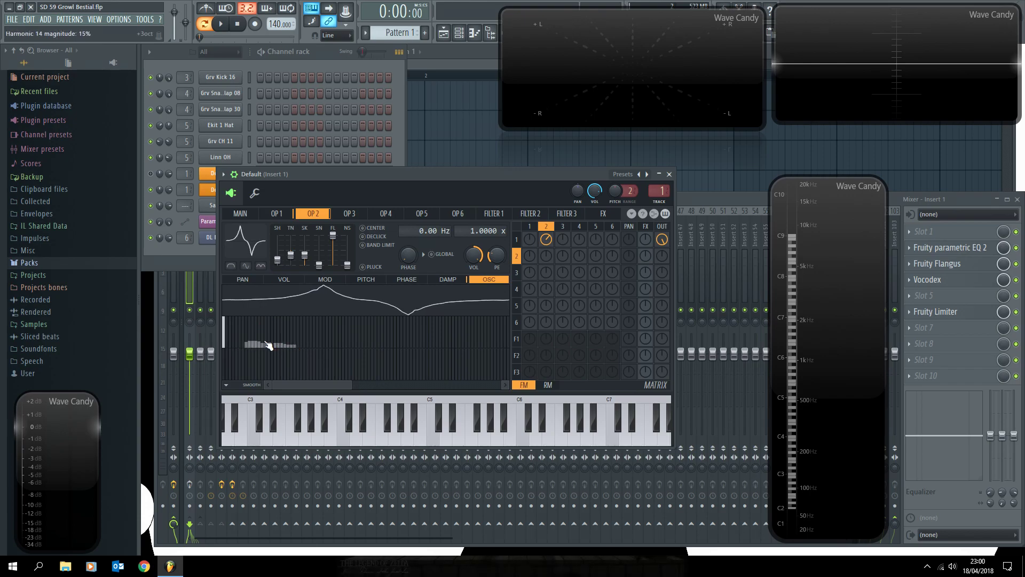
{"action": "mouse_move", "coordinate": [249, 332]}
{"action": "left_mouse_down"}
{"action": "mouse_move", "coordinate": [239, 341]}
{"action": "mouse_move", "coordinate": [251, 342]}
{"action": "left_mouse_up"}
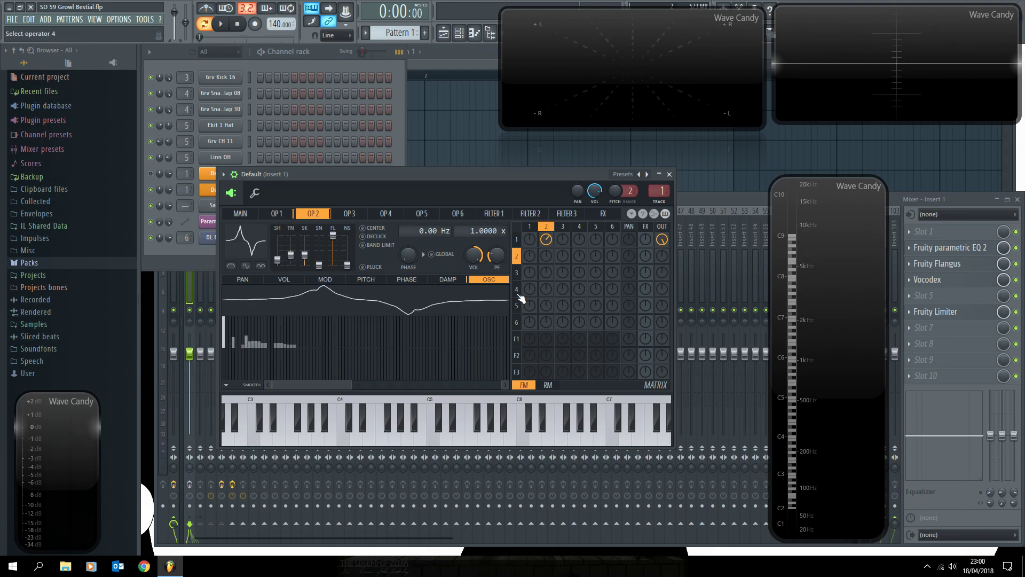
Play D4 repeatedly to audition OP 2's new waveform and fine-tune its modulation amount on OP 1 in the matrix.
{"action": "key", "text": "x"}
{"action": "key", "text": "x"}
{"action": "key", "text": "x"}
{"action": "mouse_move", "coordinate": [546, 241]}
{"action": "left_mouse_down"}
{"action": "mouse_move", "coordinate": [546, 262]}
{"action": "mouse_move", "coordinate": [547, 243]}
{"action": "left_mouse_up"}
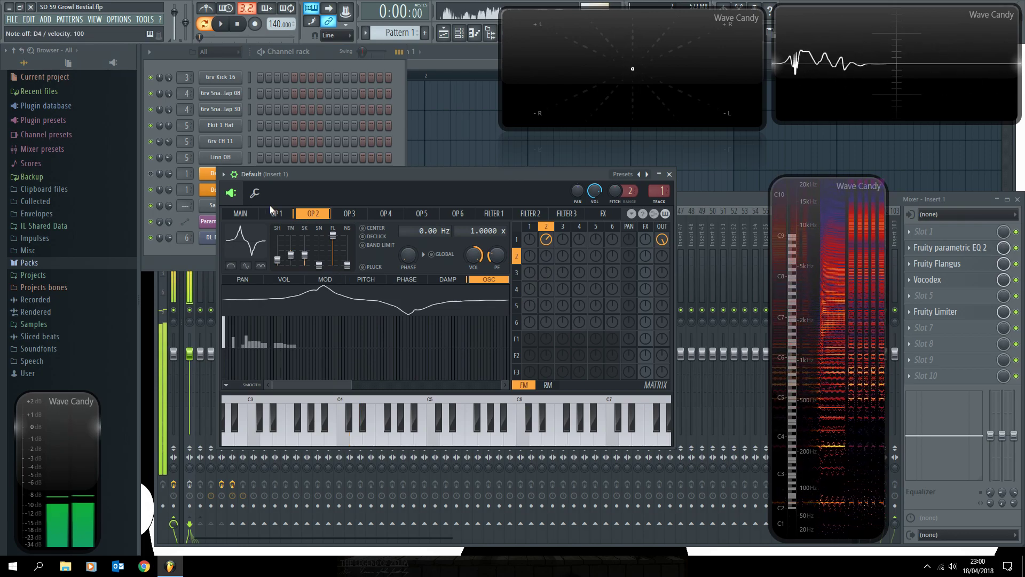
Lower the patch's main pitch to -12 semitones and audition it with D4 and the pattern.
{"action": "left_click", "coordinate": [251, 214]}
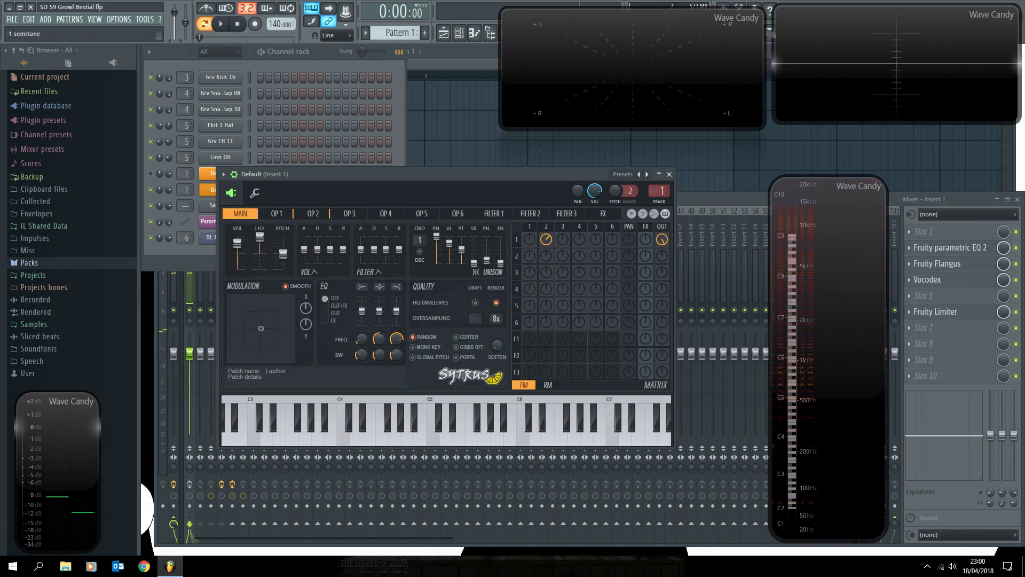
{"action": "key", "text": "x"}
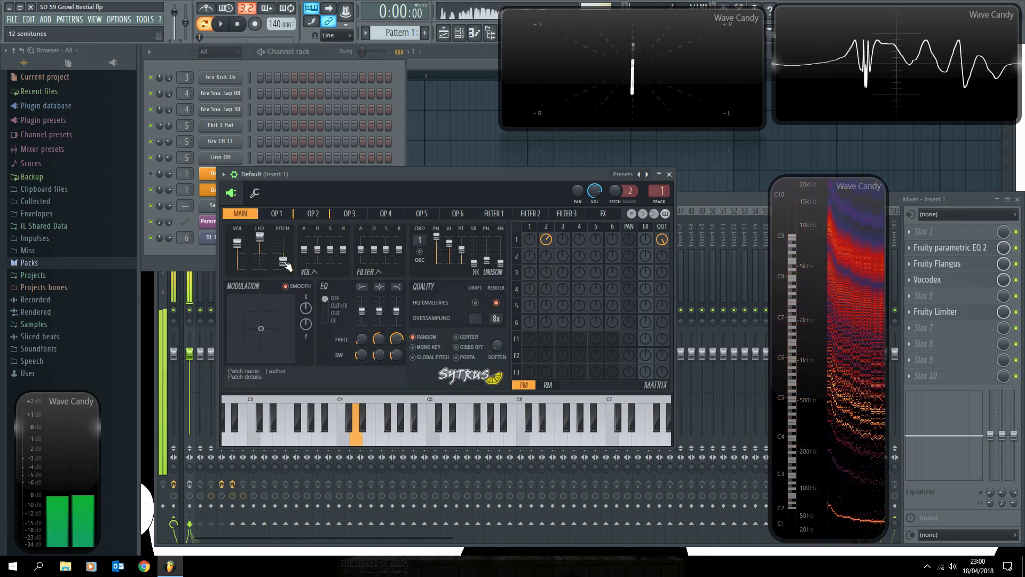
{"action": "key", "text": "space"}
Swap the muting of the two Default channels to hear the reference growl in the pattern, stop playback and swap the muting back.
{"action": "left_click_drag", "start_coordinate": [339, 173], "coordinate": [390, 192]}
{"action": "left_click", "coordinate": [150, 189]}
{"action": "left_click", "coordinate": [151, 173]}
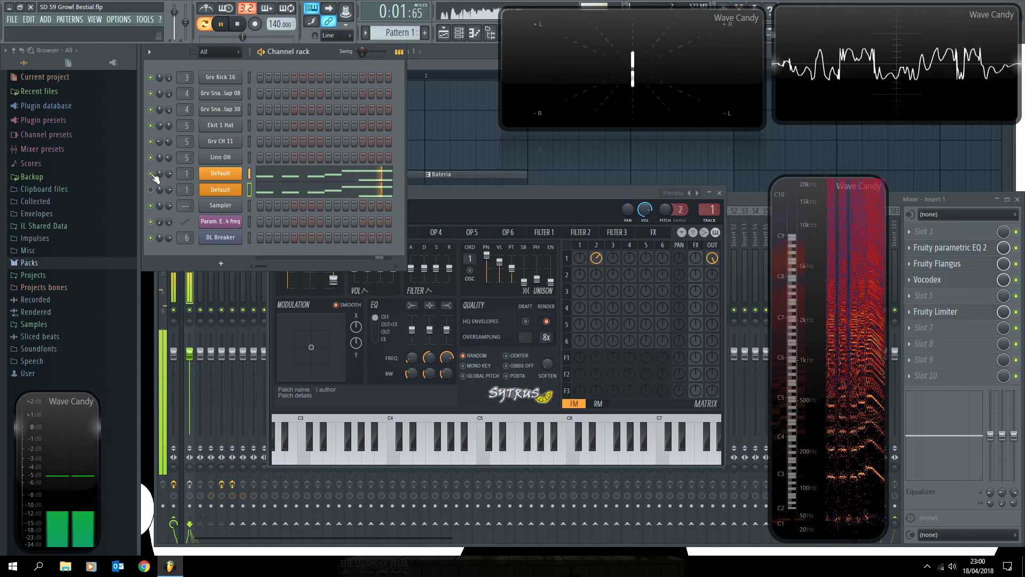
{"action": "key", "text": "space"}
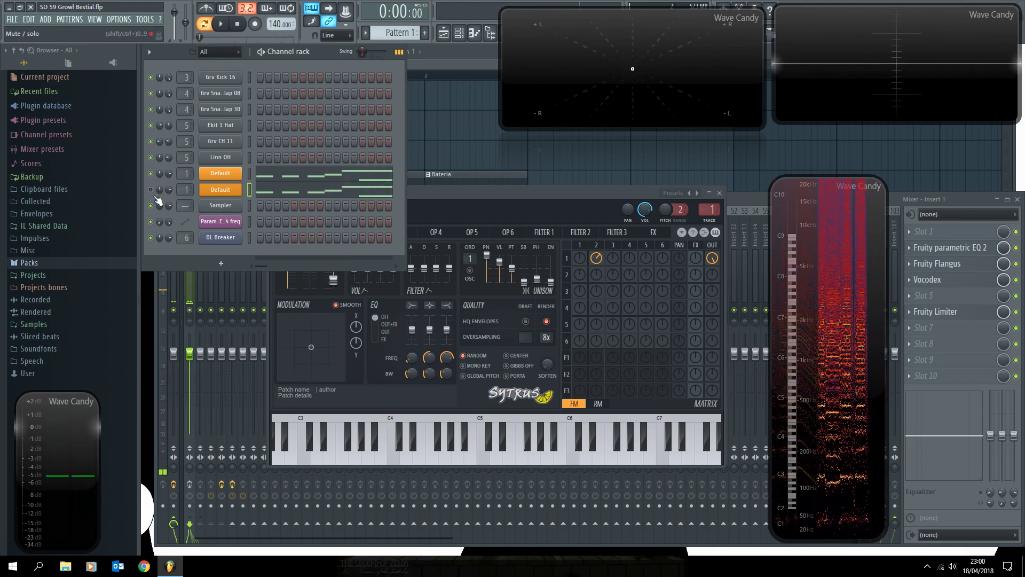
{"action": "left_click", "coordinate": [151, 190]}
{"action": "left_click", "coordinate": [150, 174]}
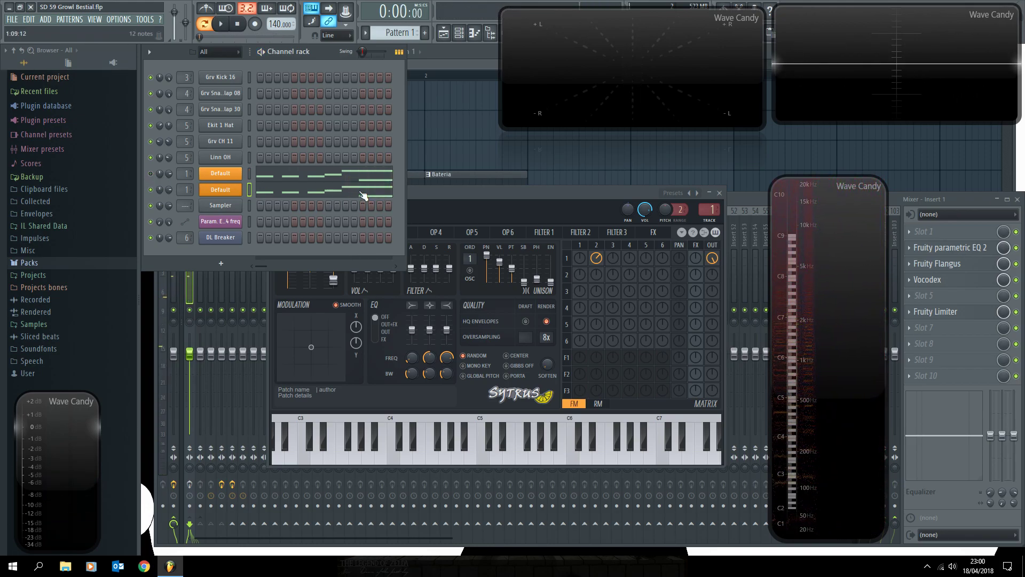
Check OP 1 and OP 2 in the first Default channel's patch and compare them with OP 2 in the second.
{"action": "left_click", "coordinate": [434, 191]}
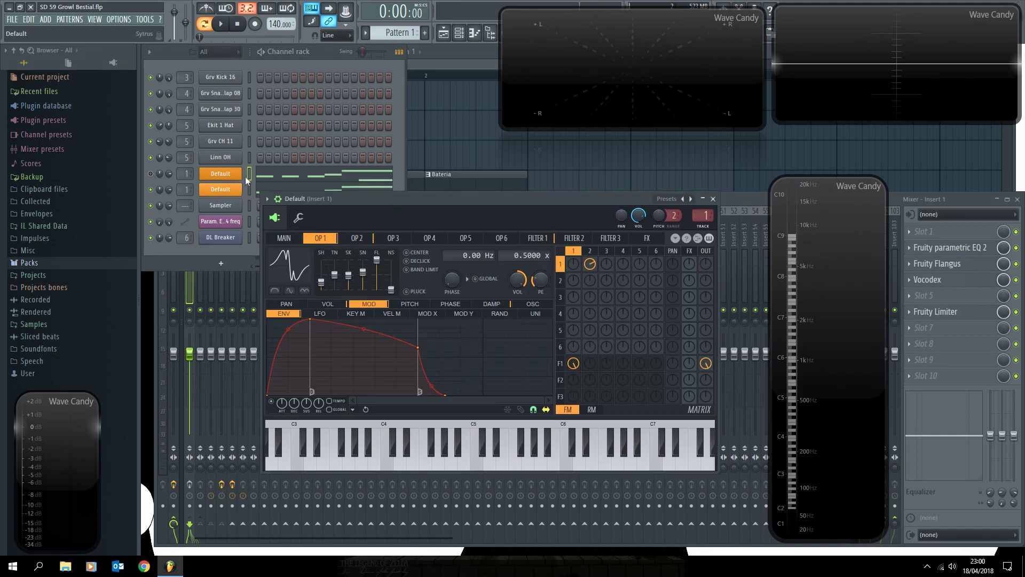
{"action": "left_click_drag", "start_coordinate": [352, 203], "coordinate": [346, 201]}
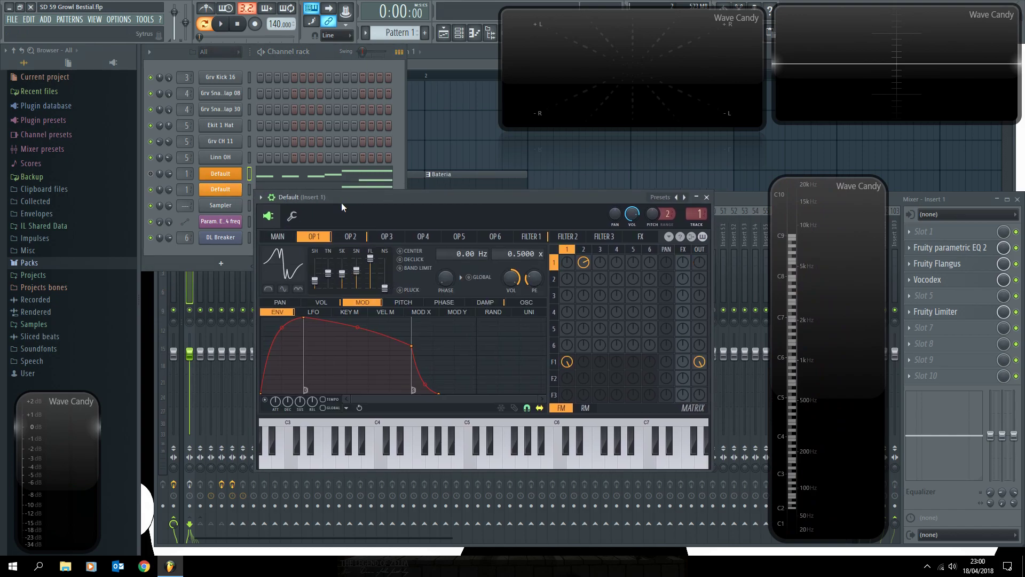
{"action": "left_click", "coordinate": [350, 239]}
{"action": "left_click", "coordinate": [218, 190]}
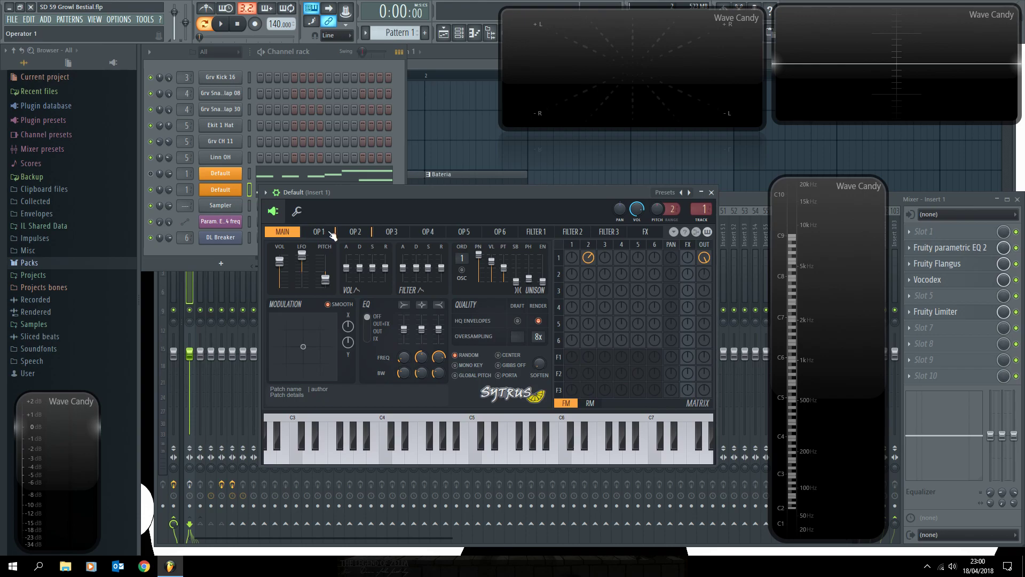
{"action": "left_click", "coordinate": [356, 232]}
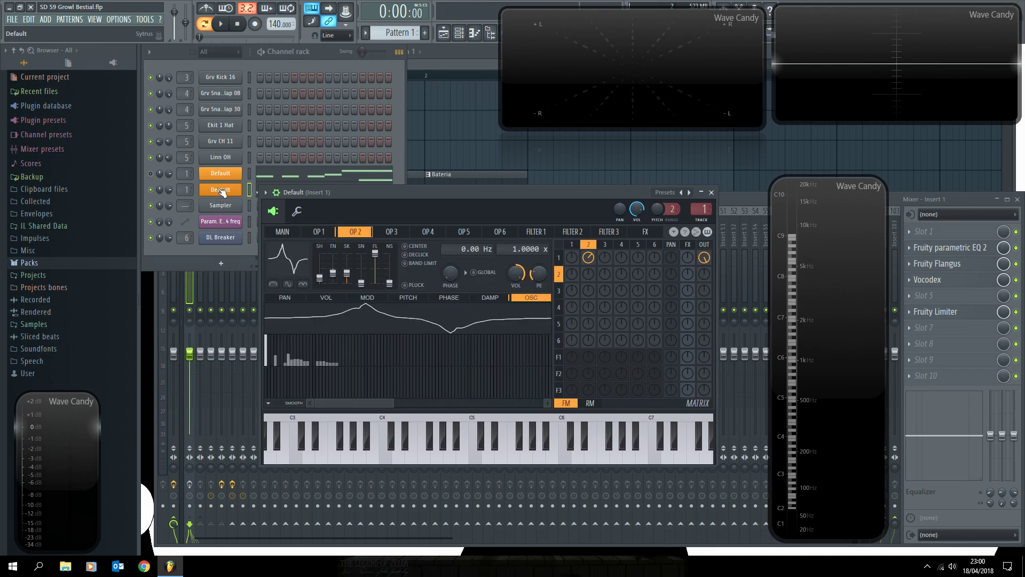
Enable OP 1's volume envelope in the second Default, shorten its attack, bow its decay outward and audition it with D4.
{"action": "left_click", "coordinate": [318, 233]}
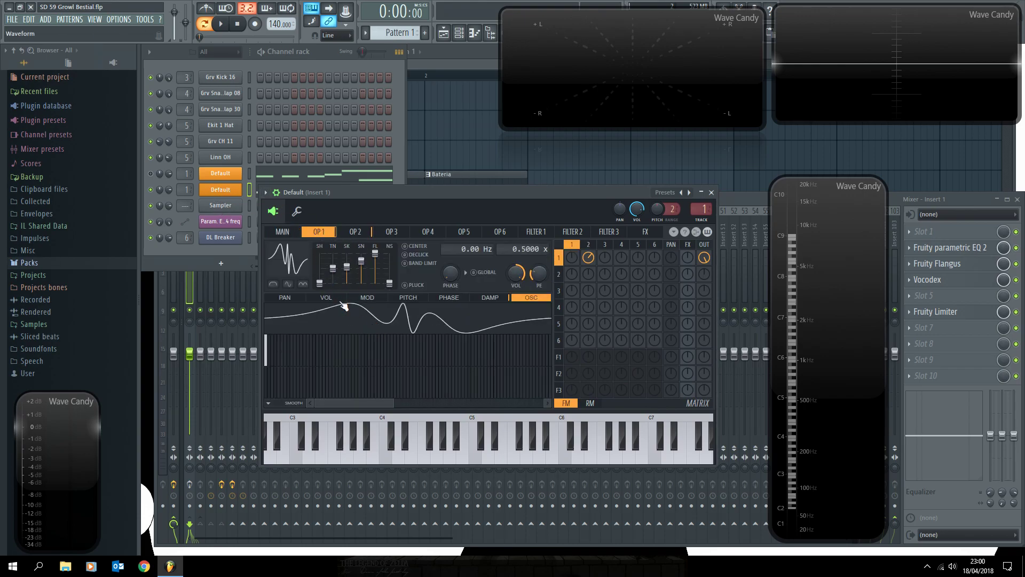
{"action": "left_click", "coordinate": [342, 297]}
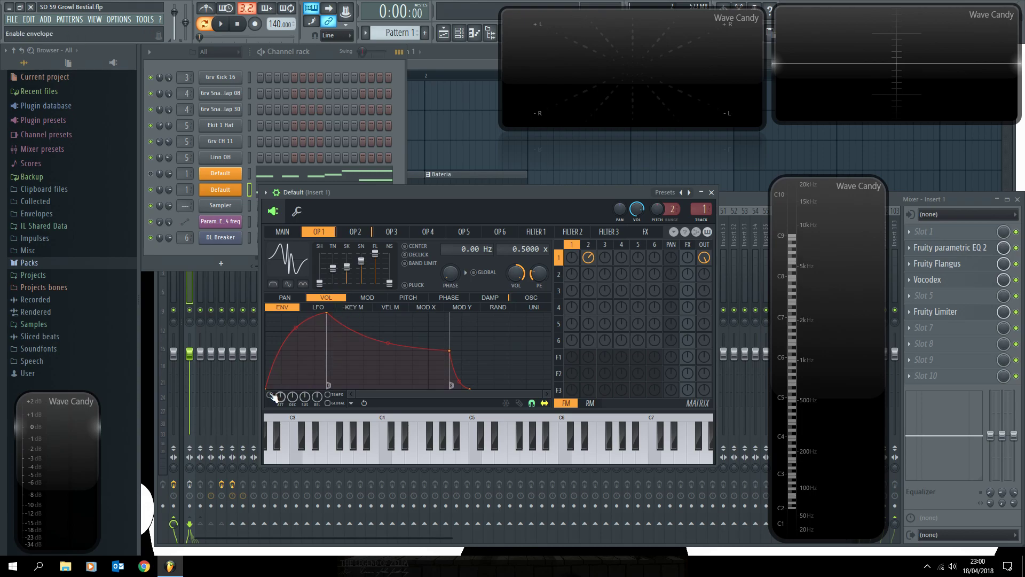
{"action": "left_click_drag", "start_coordinate": [328, 321], "coordinate": [282, 314]}
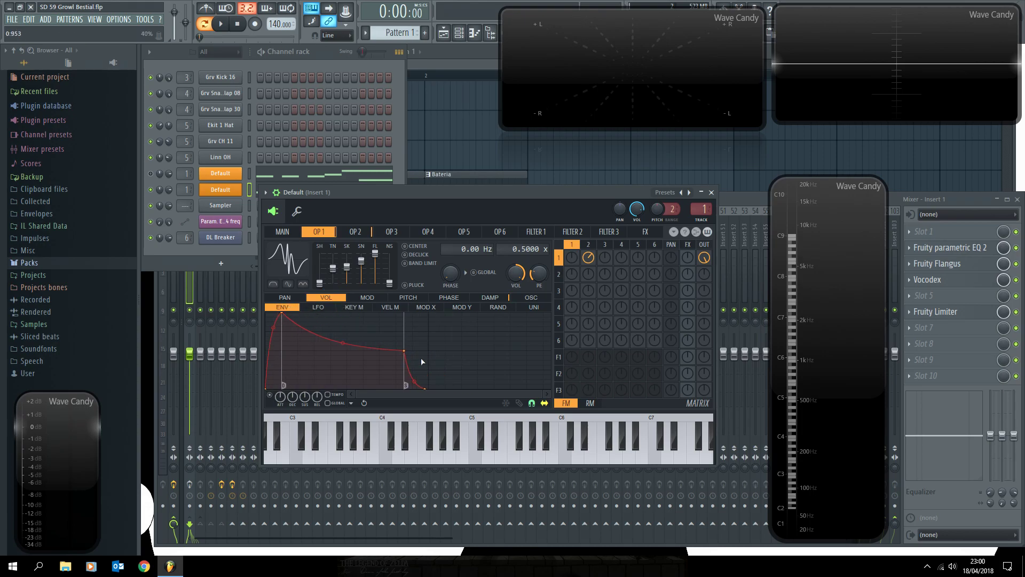
{"action": "left_click_drag", "start_coordinate": [405, 352], "coordinate": [408, 355]}
{"action": "left_click_drag", "start_coordinate": [339, 347], "coordinate": [339, 322]}
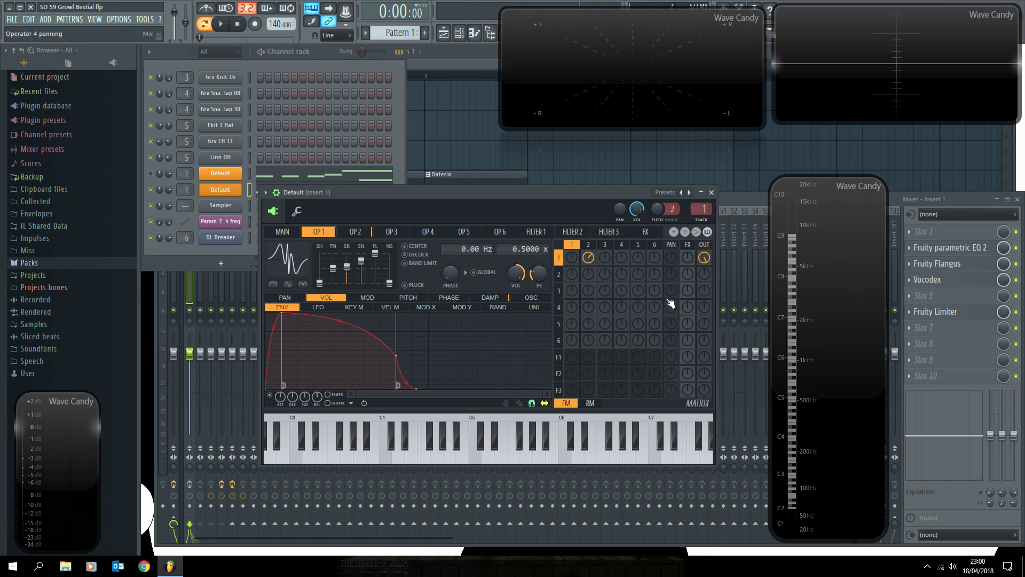
{"action": "key", "text": "x"}
{"action": "key", "text": "x"}
Copy the state of OP 1's volume envelope and paste it into OP 1's modulation envelope.
{"action": "left_click", "coordinate": [354, 403]}
{"action": "left_click", "coordinate": [379, 423]}
{"action": "left_click", "coordinate": [355, 231]}
{"action": "left_click", "coordinate": [320, 231]}
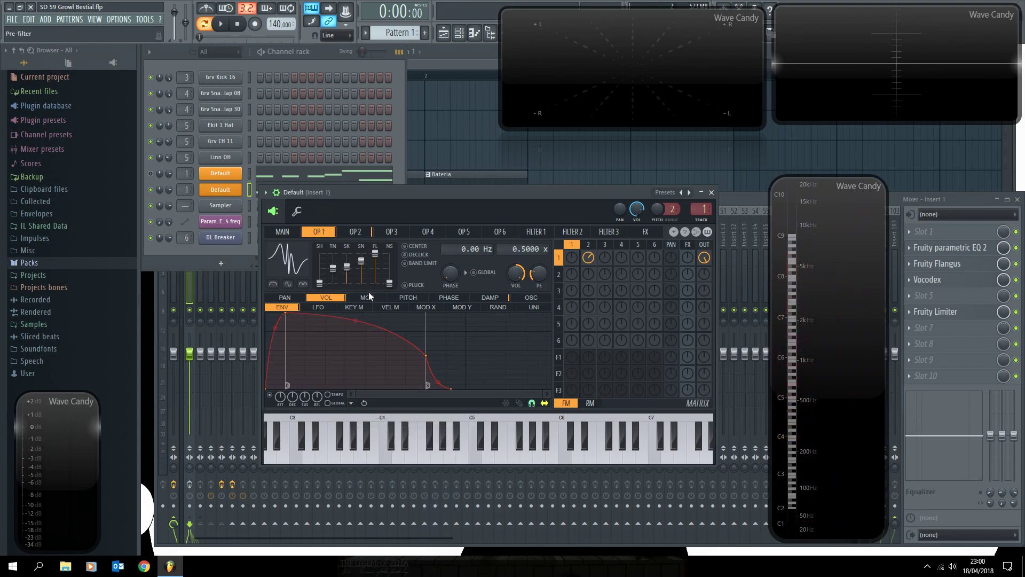
{"action": "left_click", "coordinate": [368, 297]}
{"action": "left_click", "coordinate": [354, 403]}
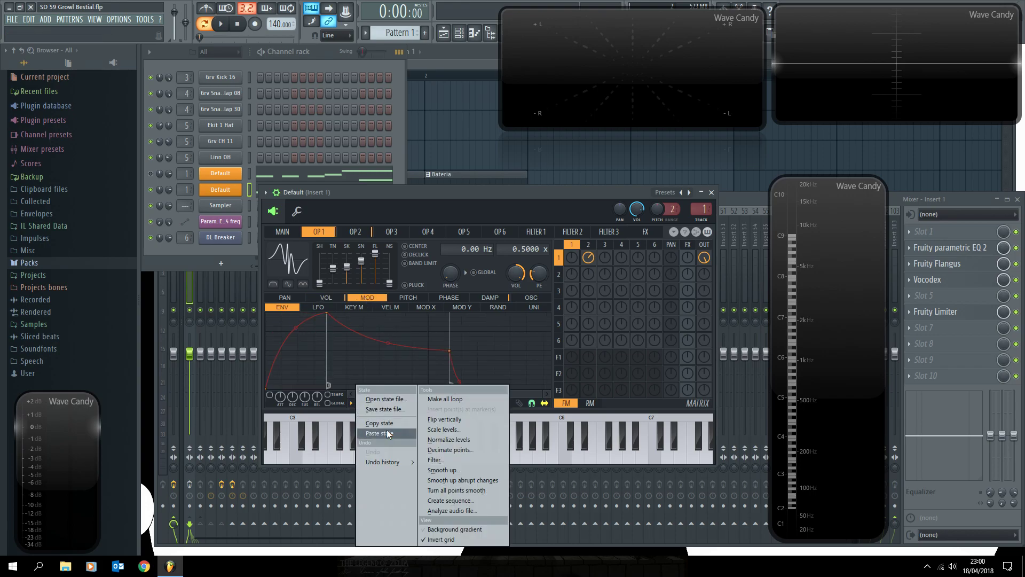
{"action": "left_click", "coordinate": [386, 432]}
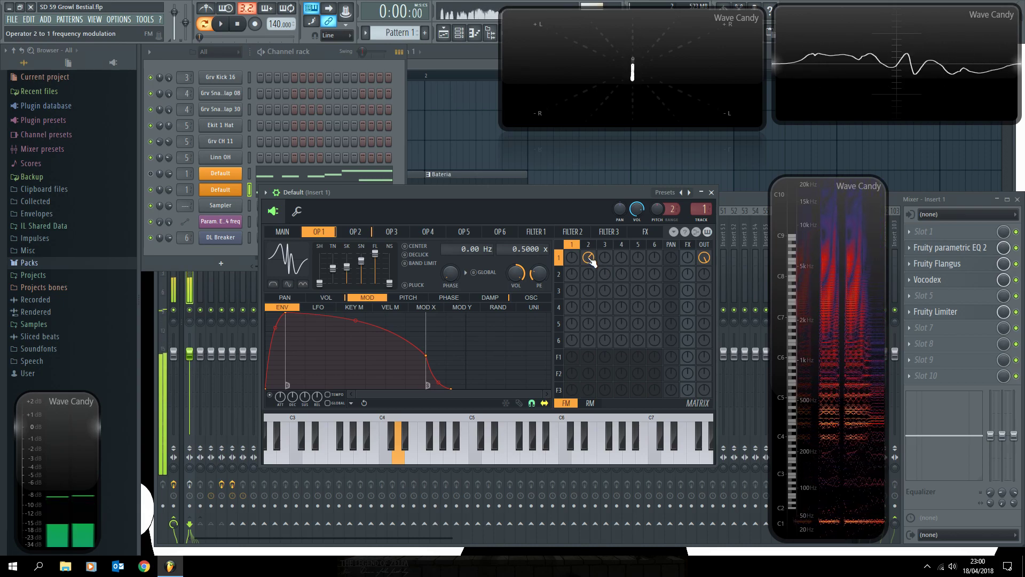
Raise OP 2's modulation amount on OP 1 in the matrix while auditioning the pattern.
{"action": "key", "text": "space"}
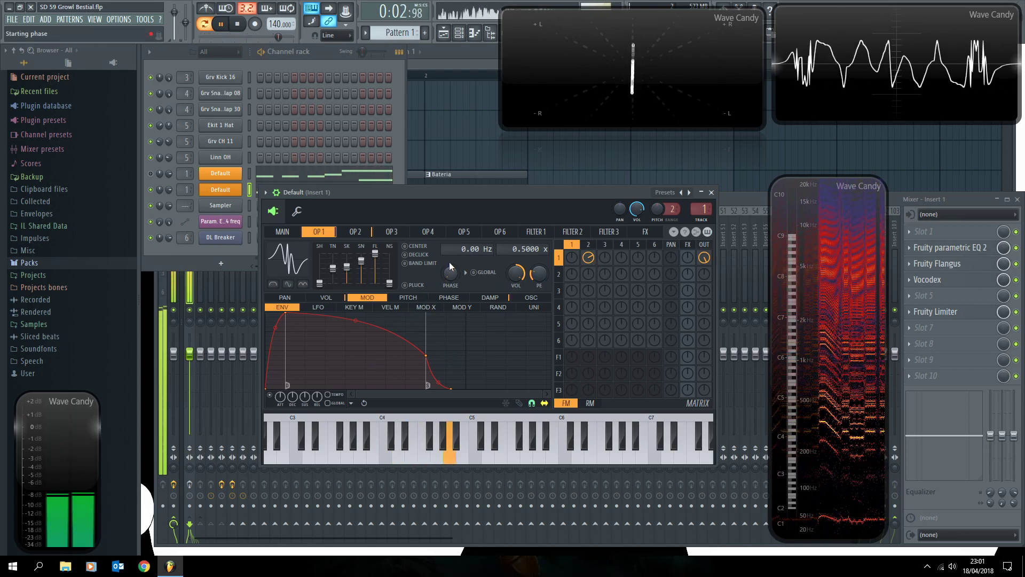
{"action": "key", "text": "space"}
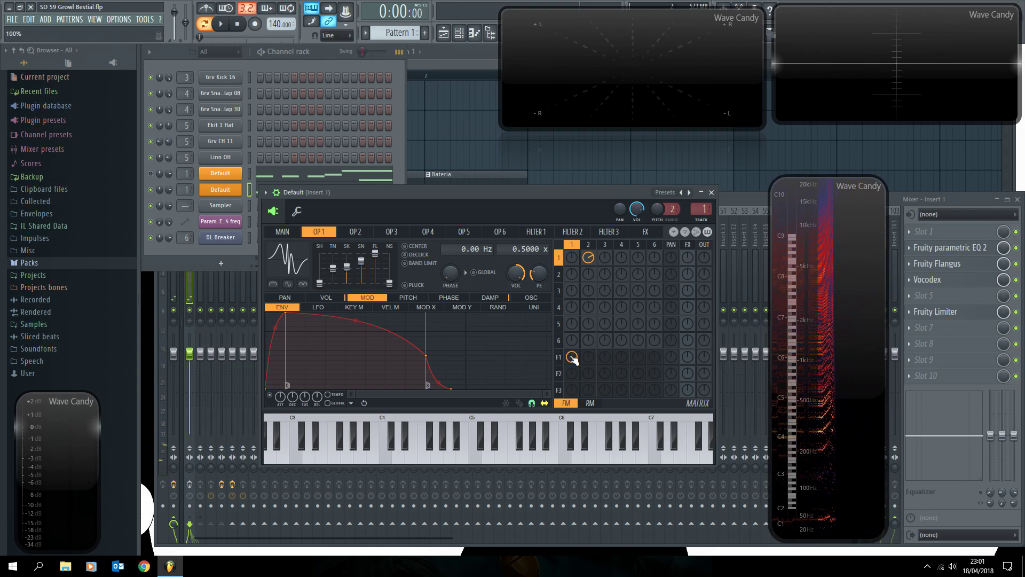
Route OP 1 through Filter 1 to the output, turn on its waveshaper and form a two-segment rising curve while auditioning the pattern.
{"action": "left_click", "coordinate": [539, 233]}
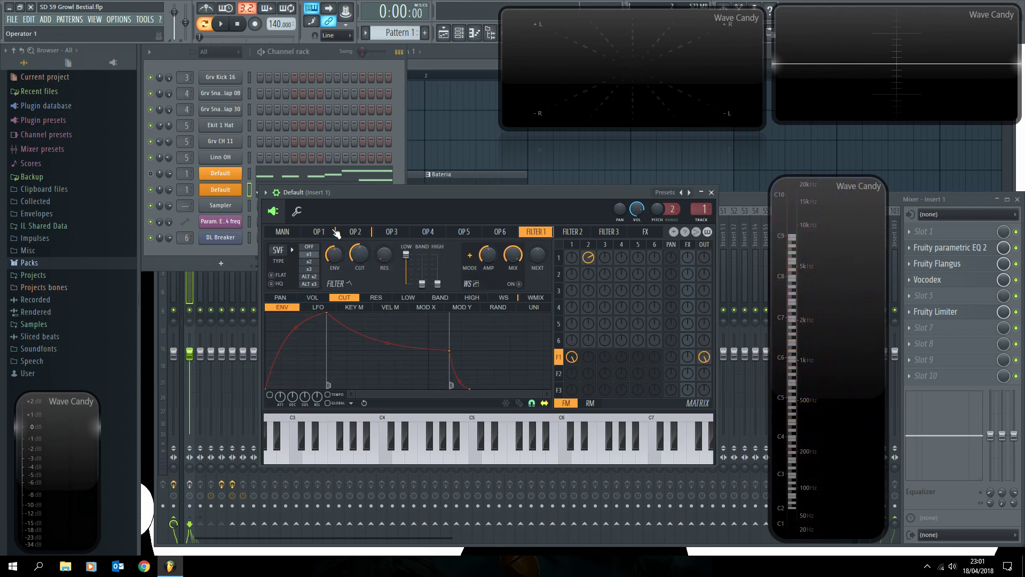
{"action": "left_click", "coordinate": [519, 284]}
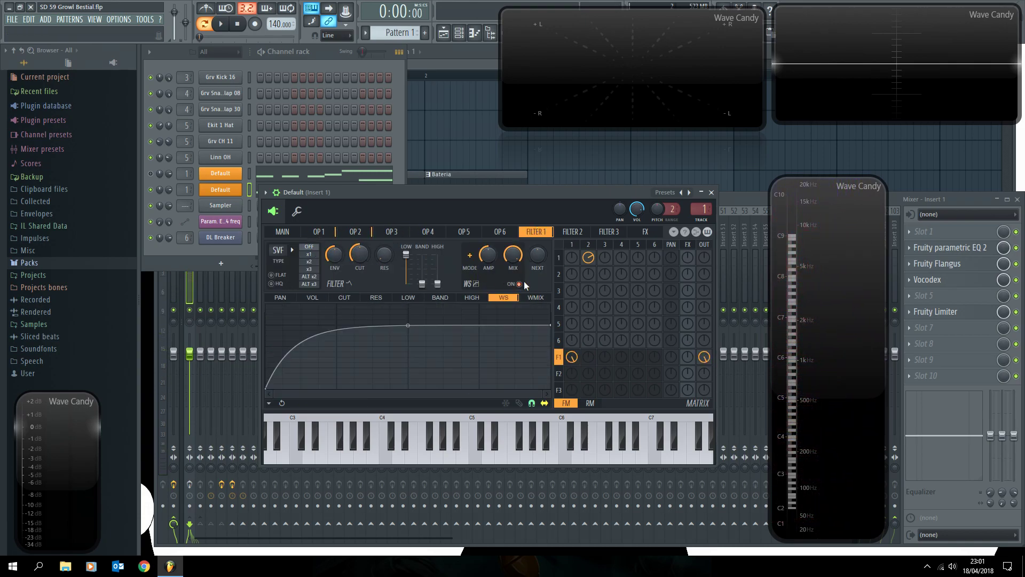
{"action": "left_click_drag", "start_coordinate": [408, 325], "coordinate": [463, 321]}
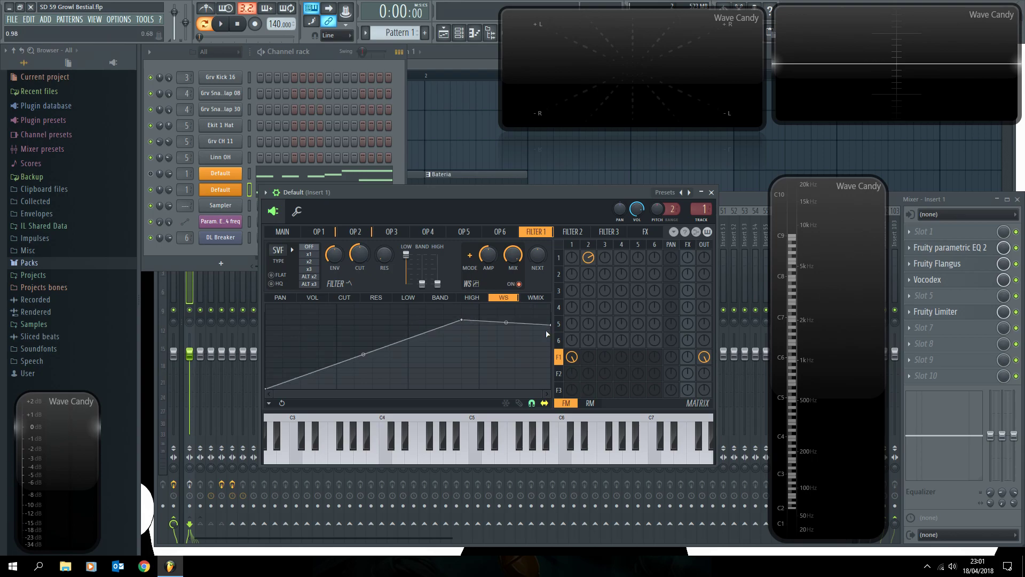
{"action": "key", "text": "space"}
{"action": "left_click_drag", "start_coordinate": [473, 315], "coordinate": [454, 321]}
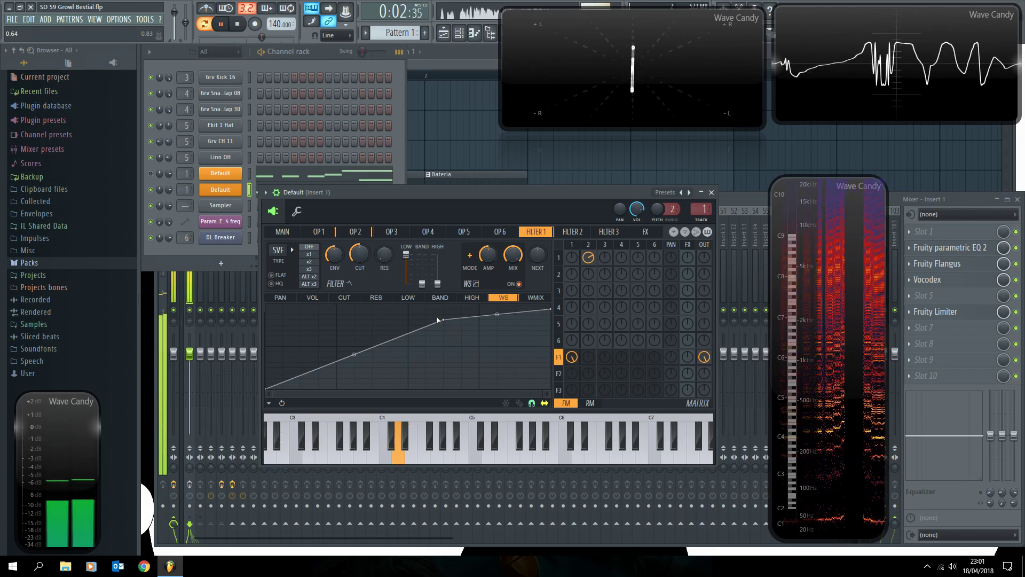
{"action": "key", "text": "space"}
Mute the second Default channel, play the pattern with the first Default for comparison, and open the first one's patch.
{"action": "left_click", "coordinate": [152, 190]}
{"action": "left_click", "coordinate": [151, 174]}
{"action": "key", "text": "space"}
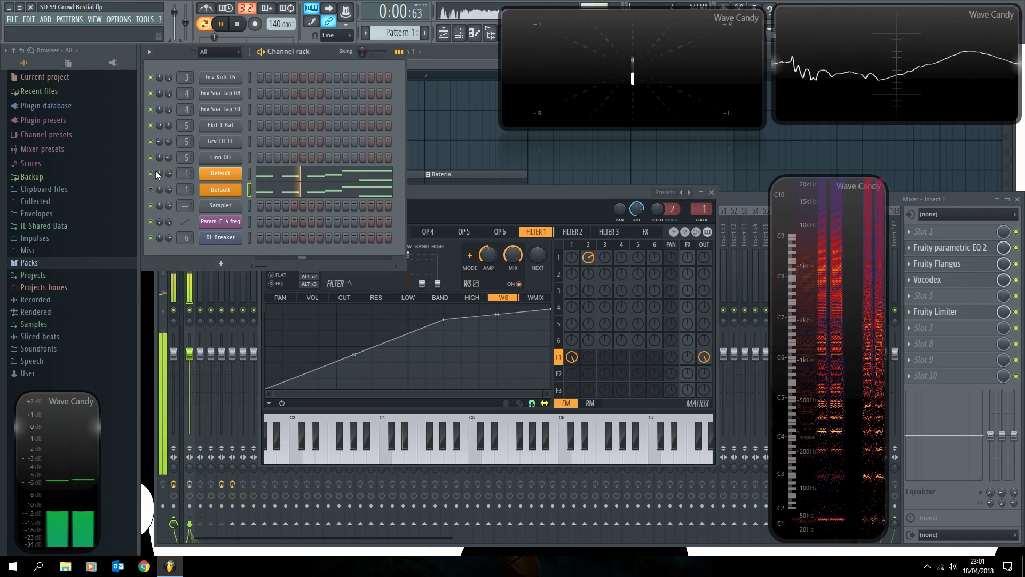
{"action": "left_click", "coordinate": [218, 174]}
{"action": "key", "text": "space"}
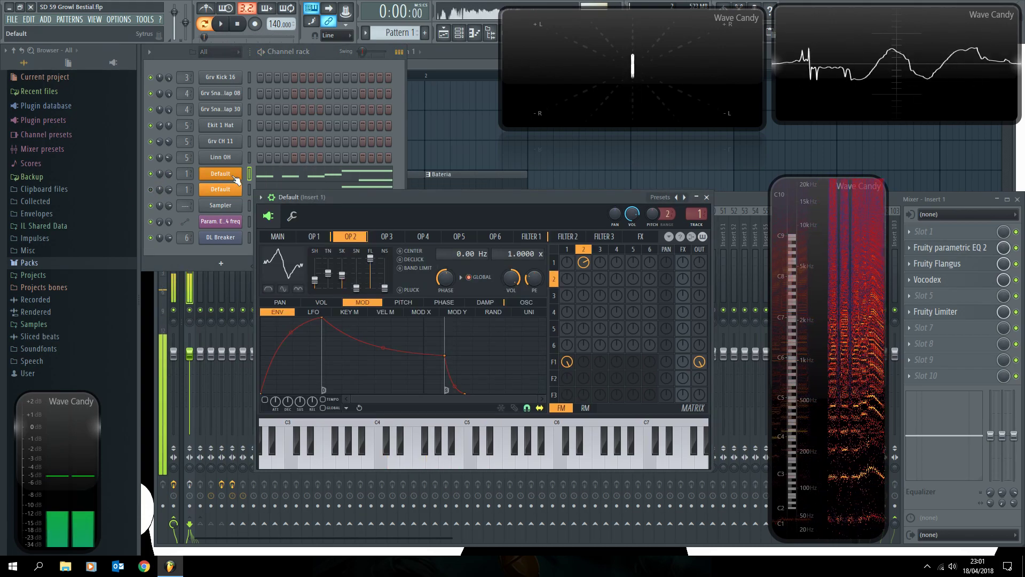
Examine OP 1, OP 2 and Filter 1's waveshaper curve in the first Default's patch.
{"action": "left_click", "coordinate": [315, 237]}
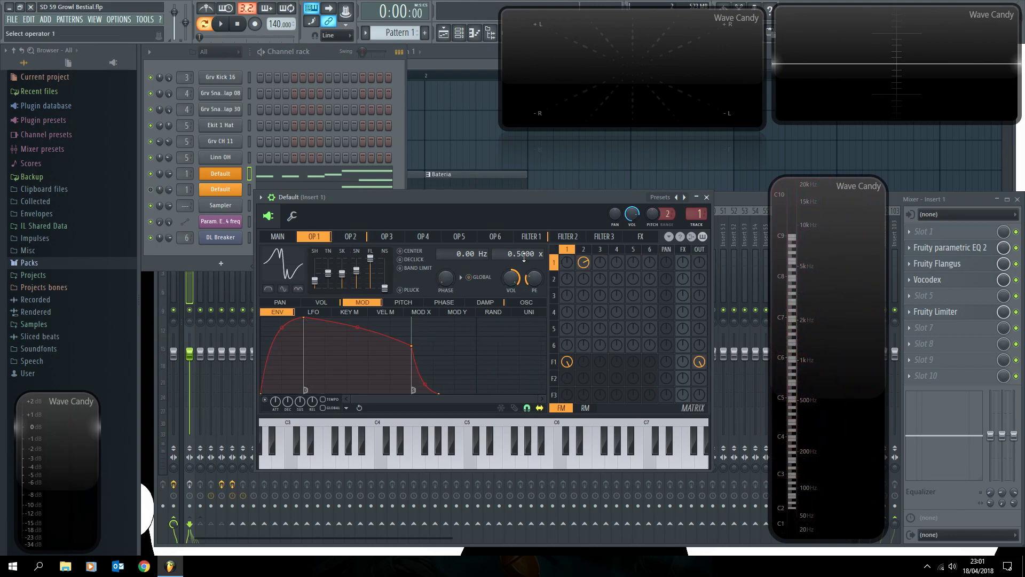
{"action": "left_click", "coordinate": [351, 237]}
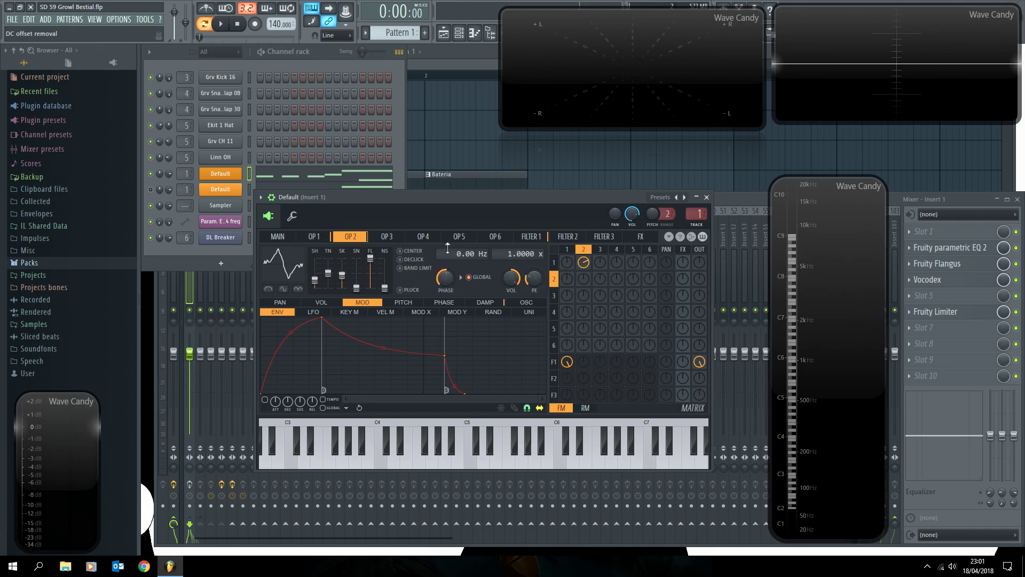
{"action": "left_click", "coordinate": [531, 237]}
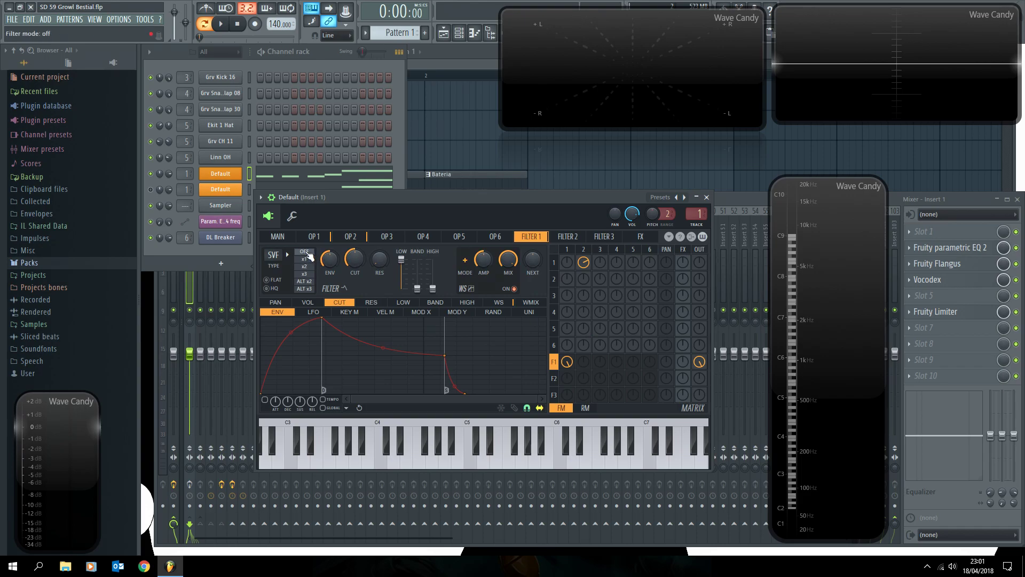
{"action": "left_click", "coordinate": [513, 303]}
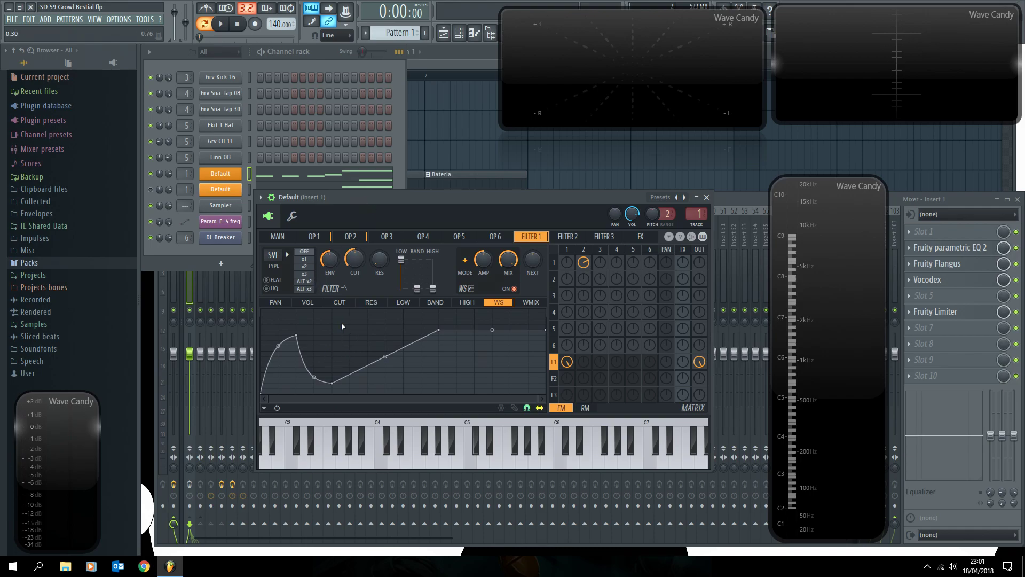
{"action": "left_click_drag", "start_coordinate": [270, 197], "coordinate": [286, 126]}
Return to the second Default and add two points forming a peak and a dip in the early part of Filter 1's waveshaper curve.
{"action": "left_click", "coordinate": [239, 194]}
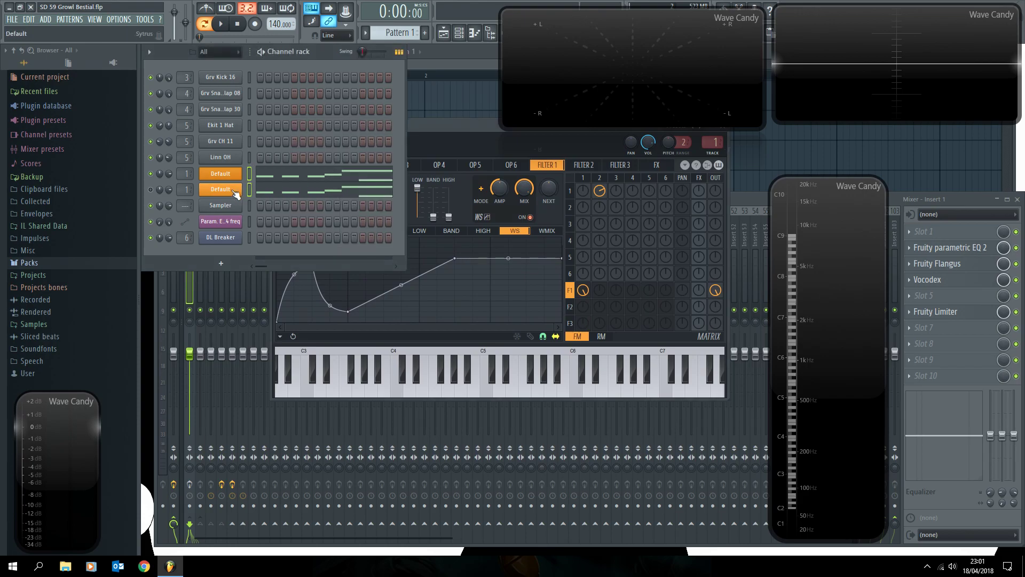
{"action": "left_click", "coordinate": [231, 191]}
{"action": "right_click", "coordinate": [301, 346]}
{"action": "right_click", "coordinate": [322, 377]}
{"action": "left_click_drag", "start_coordinate": [319, 378], "coordinate": [333, 378]}
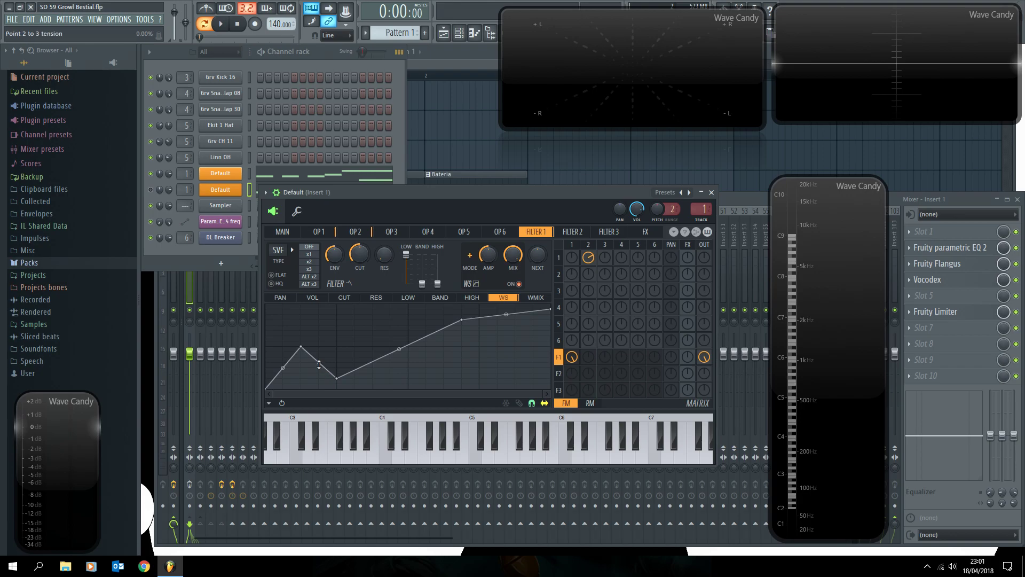
Audition the second Default with the first muted, and reshape the early part of Filter 1's waveshaper into a higher rounded peak and a wider dip.
{"action": "key", "text": "space"}
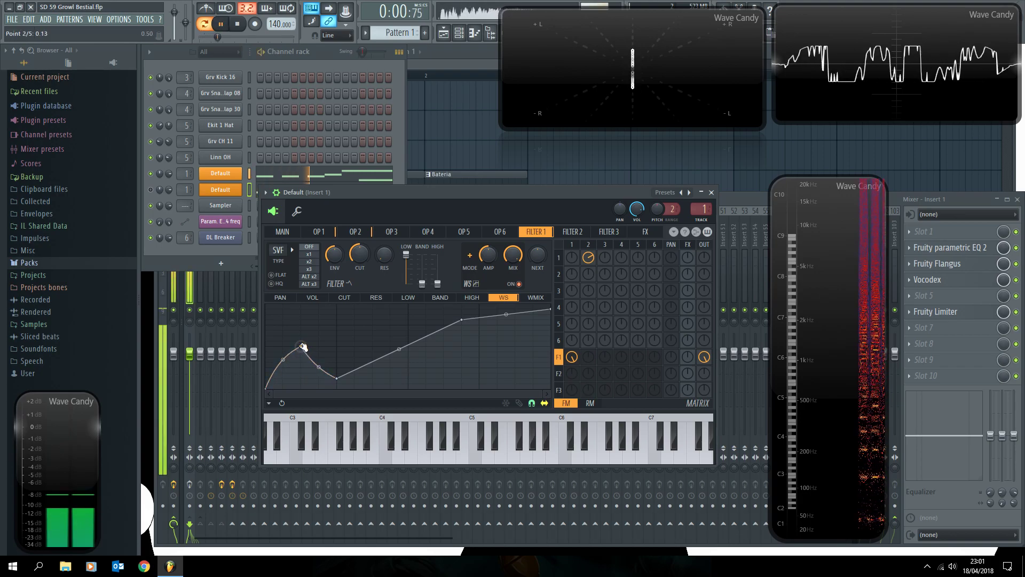
{"action": "left_click", "coordinate": [154, 182]}
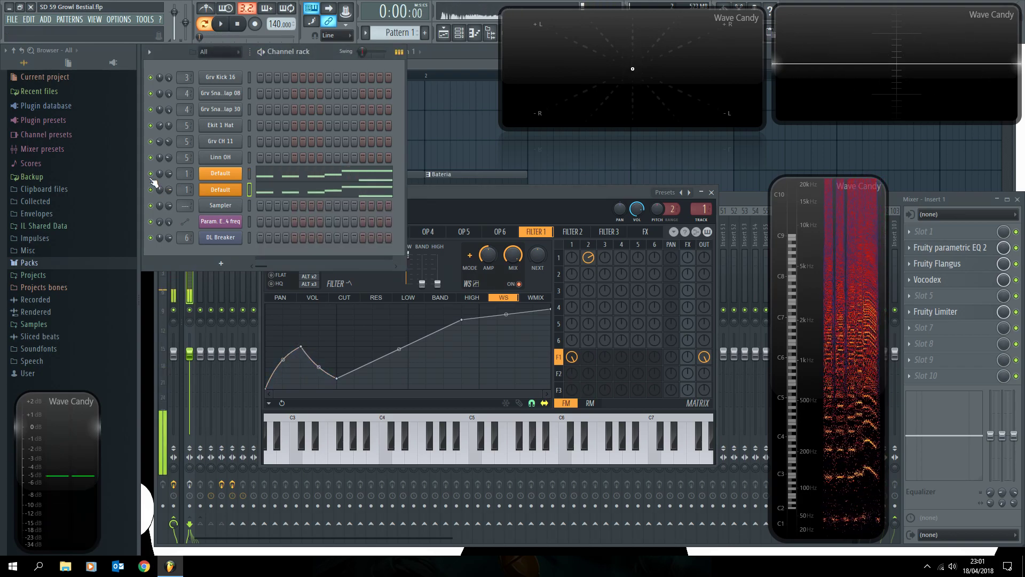
{"action": "left_click", "coordinate": [427, 192]}
{"action": "left_click_drag", "start_coordinate": [302, 344], "coordinate": [300, 335]}
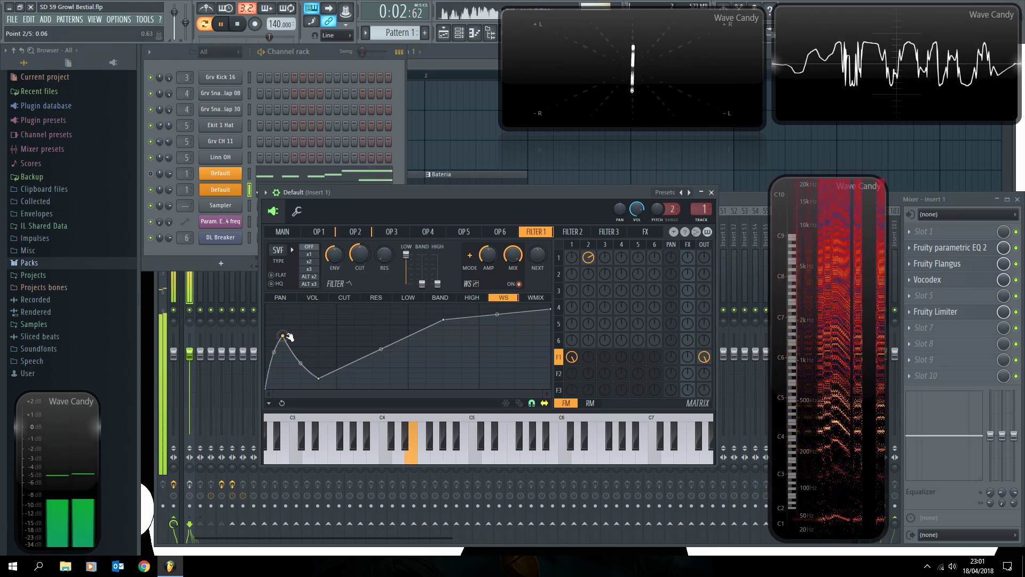
{"action": "left_click_drag", "start_coordinate": [336, 379], "coordinate": [283, 337]}
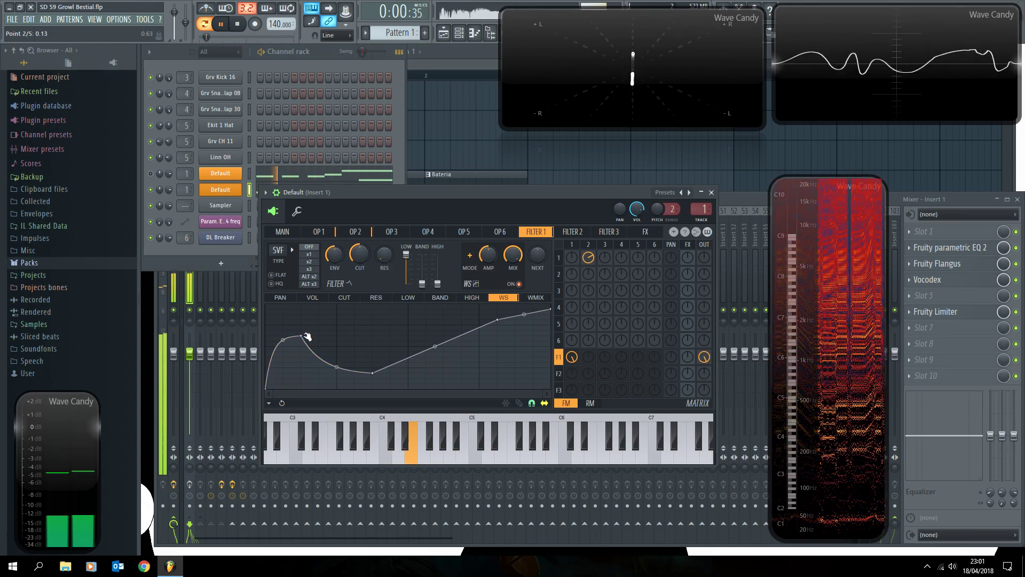
{"action": "key", "text": "space"}
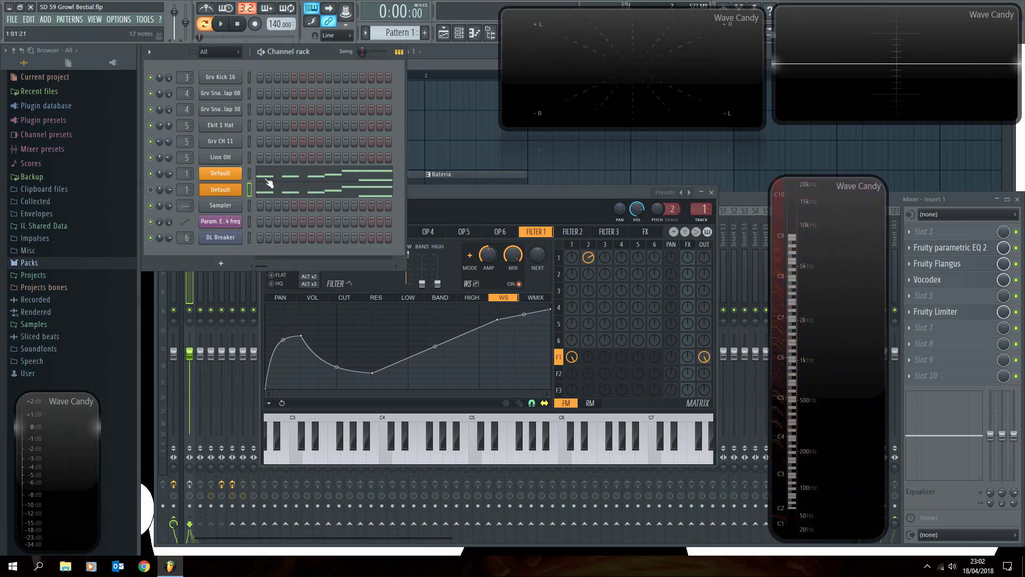
Open the first Default's patch and examine the oscillator shapes of OP 1 and OP 2.
{"action": "left_click", "coordinate": [229, 173]}
{"action": "left_click_drag", "start_coordinate": [395, 130], "coordinate": [378, 197]}
{"action": "left_click", "coordinate": [319, 233]}
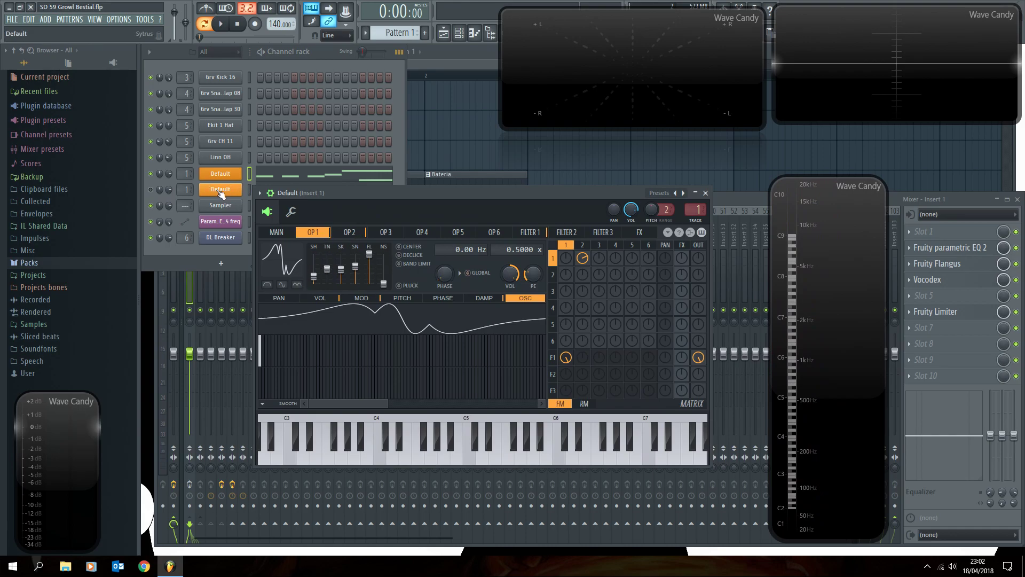
{"action": "left_click", "coordinate": [363, 235]}
{"action": "left_click", "coordinate": [319, 235]}
{"action": "left_click", "coordinate": [353, 237]}
{"action": "left_click", "coordinate": [327, 239]}
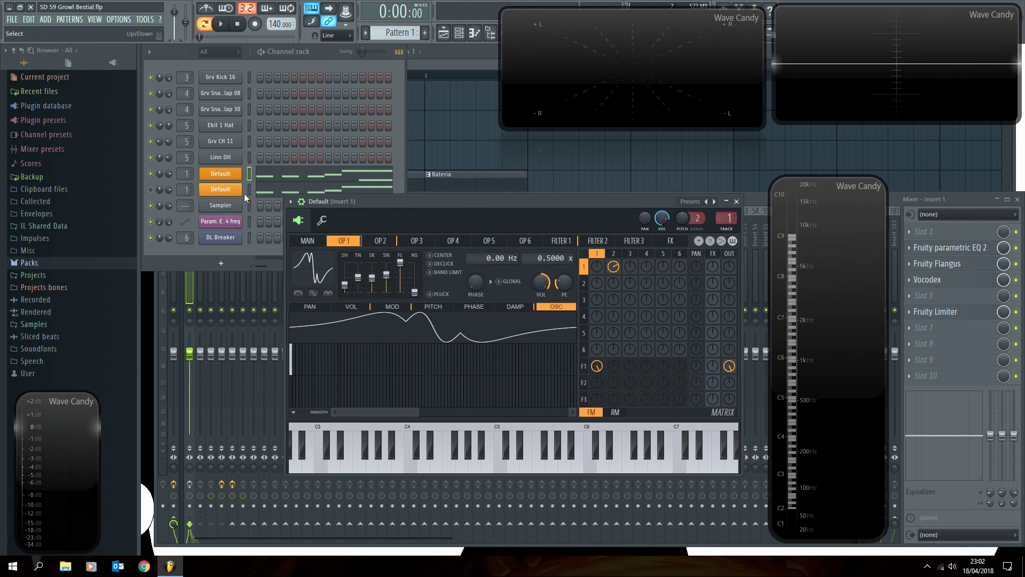
Compare OP 1 in both Default patches and lower the SN slider of OP 1 in the second one.
{"action": "left_click", "coordinate": [217, 191]}
{"action": "left_click_drag", "start_coordinate": [347, 193], "coordinate": [349, 195]}
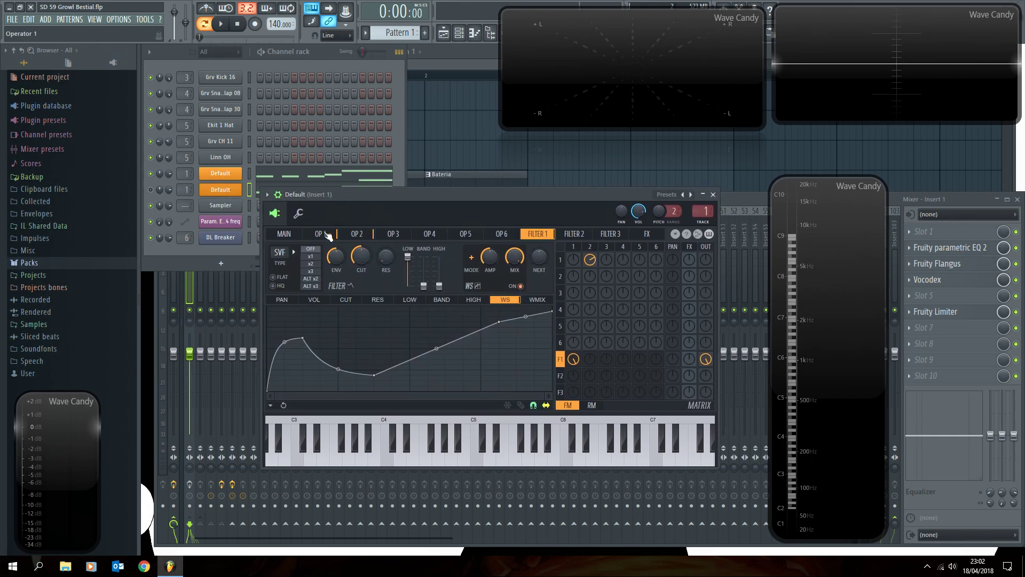
{"action": "left_click", "coordinate": [327, 234]}
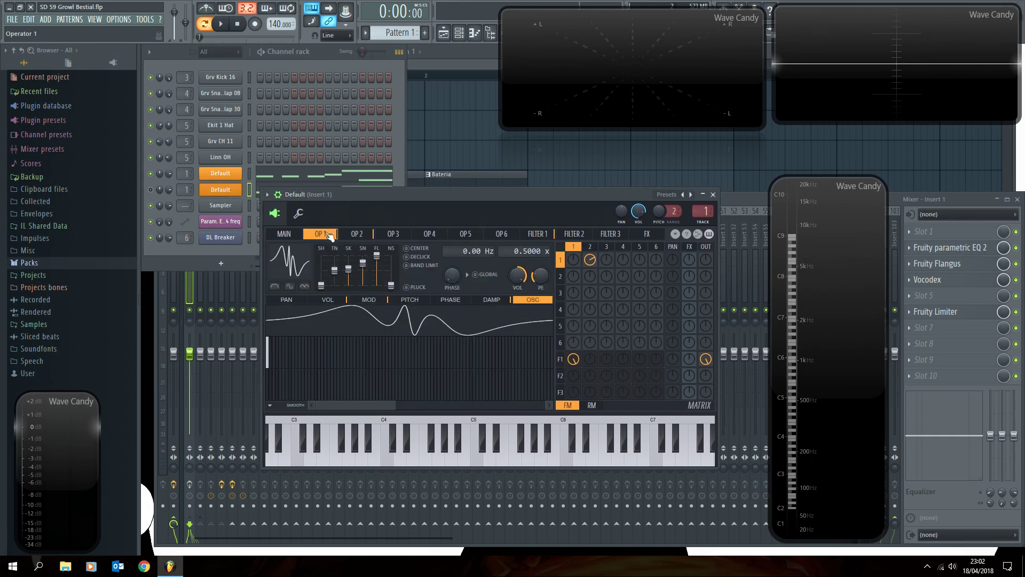
{"action": "left_click", "coordinate": [216, 175]}
{"action": "left_click", "coordinate": [223, 192]}
{"action": "left_click_drag", "start_coordinate": [373, 277], "coordinate": [372, 280]}
Play the pattern with the first Default, then mute it and play the second Default for comparison.
{"action": "key", "text": "space"}
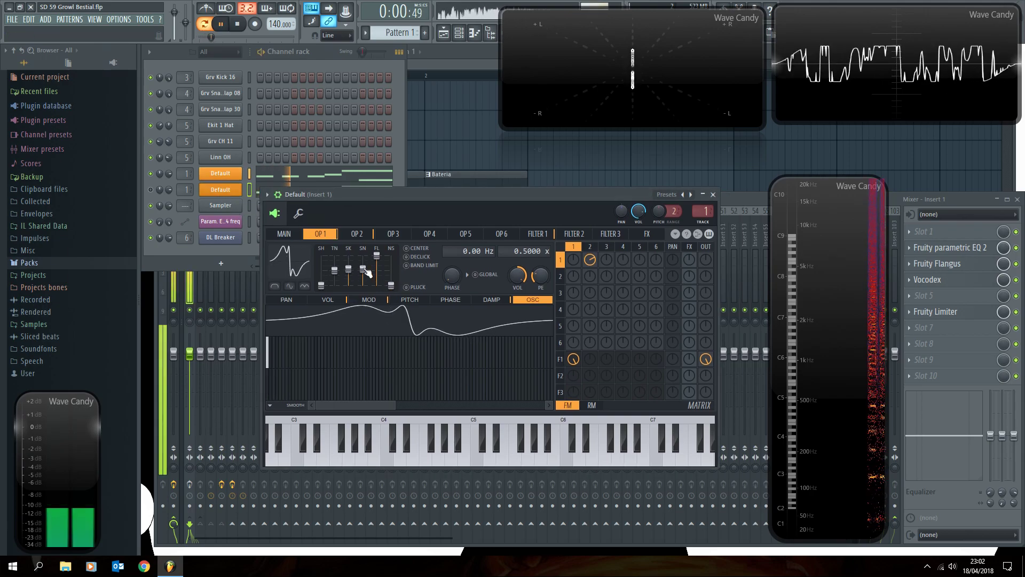
{"action": "key", "text": "space"}
{"action": "left_click", "coordinate": [151, 190]}
{"action": "key", "text": "space"}
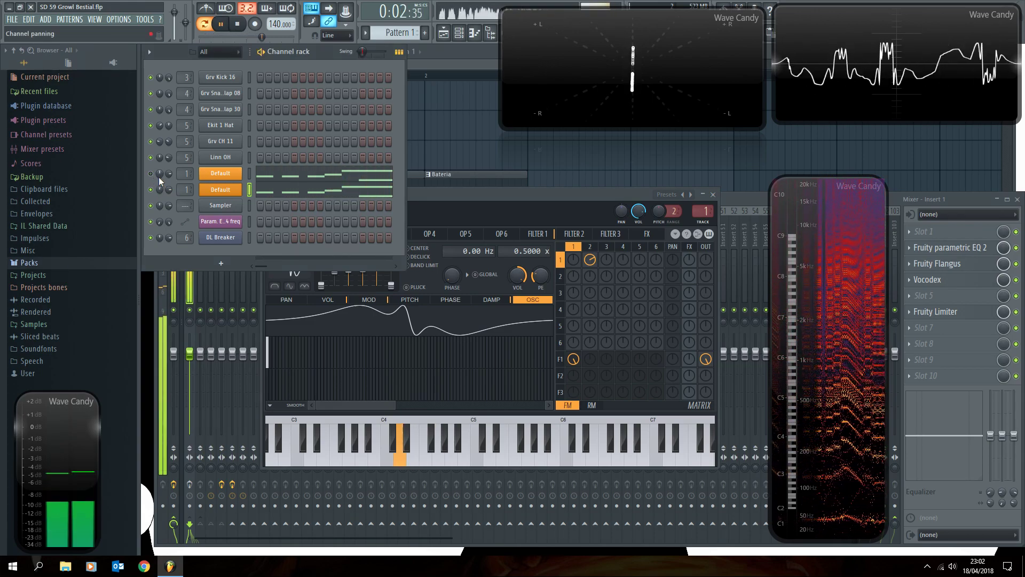
{"action": "left_click", "coordinate": [425, 195]}
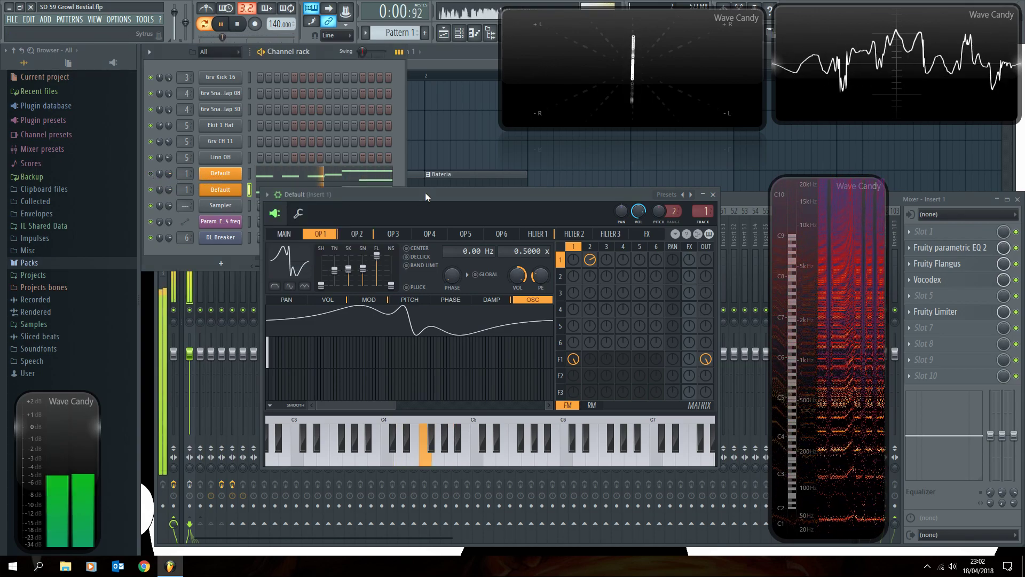
Raise the SN shape slider of OP 2 in the second Default and set SK to 52%, comparing against the first Default.
{"action": "left_click", "coordinate": [358, 234]}
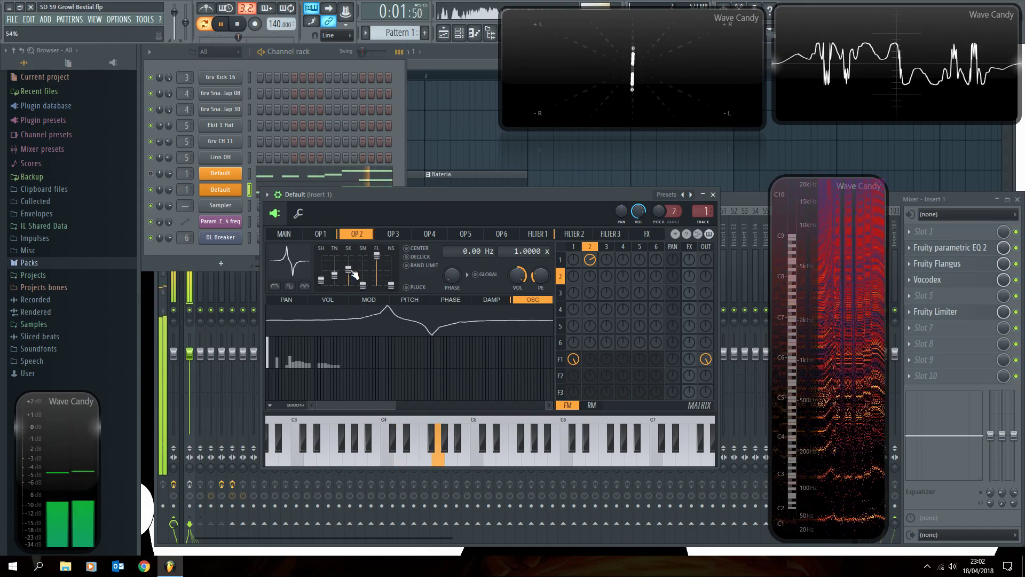
{"action": "mouse_move", "coordinate": [354, 275]}
{"action": "left_mouse_down"}
{"action": "mouse_move", "coordinate": [363, 282]}
{"action": "mouse_move", "coordinate": [366, 260]}
{"action": "mouse_move", "coordinate": [366, 273]}
{"action": "left_mouse_up"}
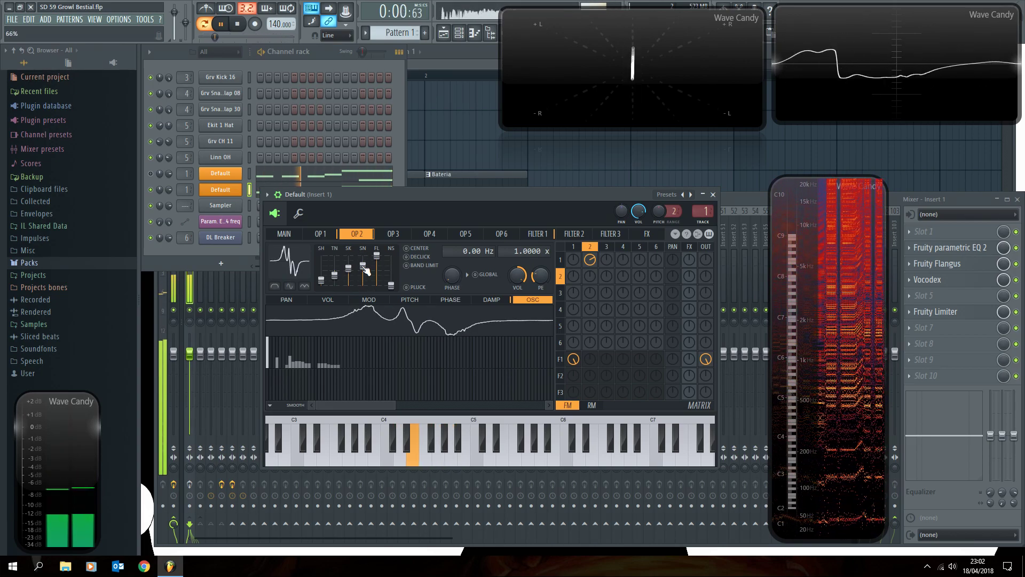
{"action": "left_click", "coordinate": [149, 180]}
{"action": "left_click", "coordinate": [151, 173]}
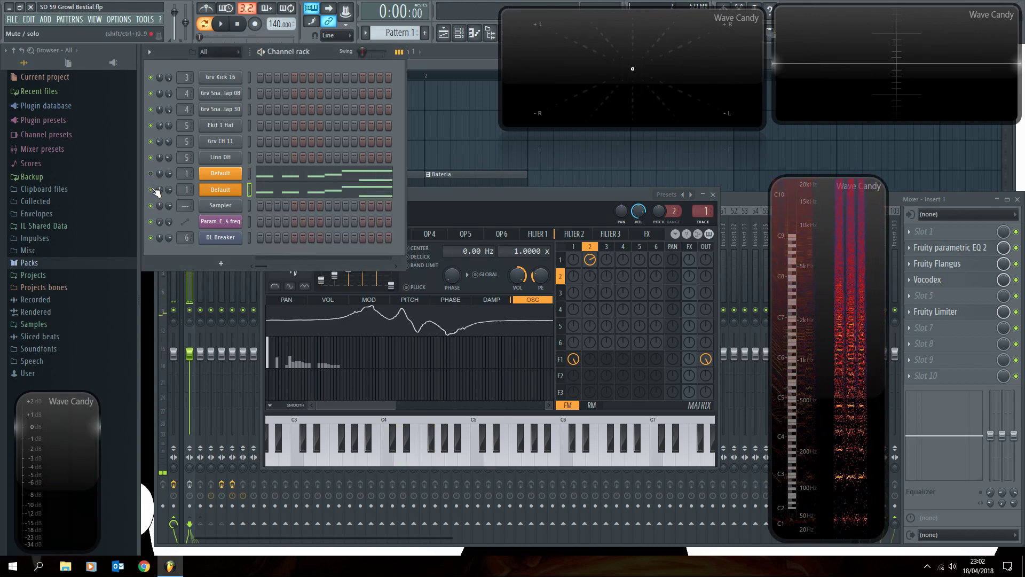
{"action": "left_click", "coordinate": [151, 189]}
{"action": "left_click", "coordinate": [460, 206]}
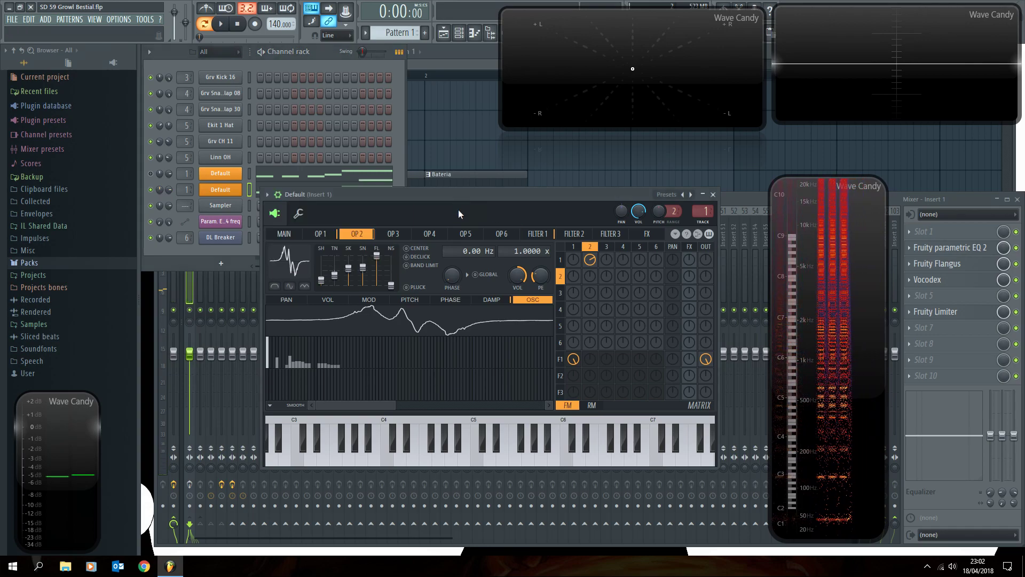
{"action": "left_click_drag", "start_coordinate": [363, 267], "coordinate": [350, 276]}
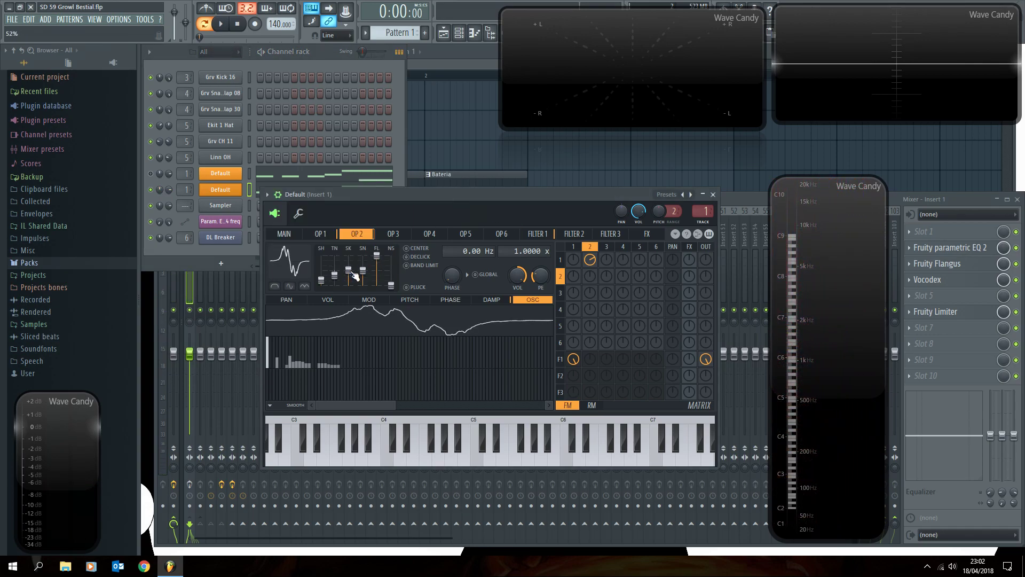
Audition the pattern with the first Default alone, then with the second Default alone, and close the synth window.
{"action": "left_click", "coordinate": [151, 190]}
{"action": "key", "text": "space"}
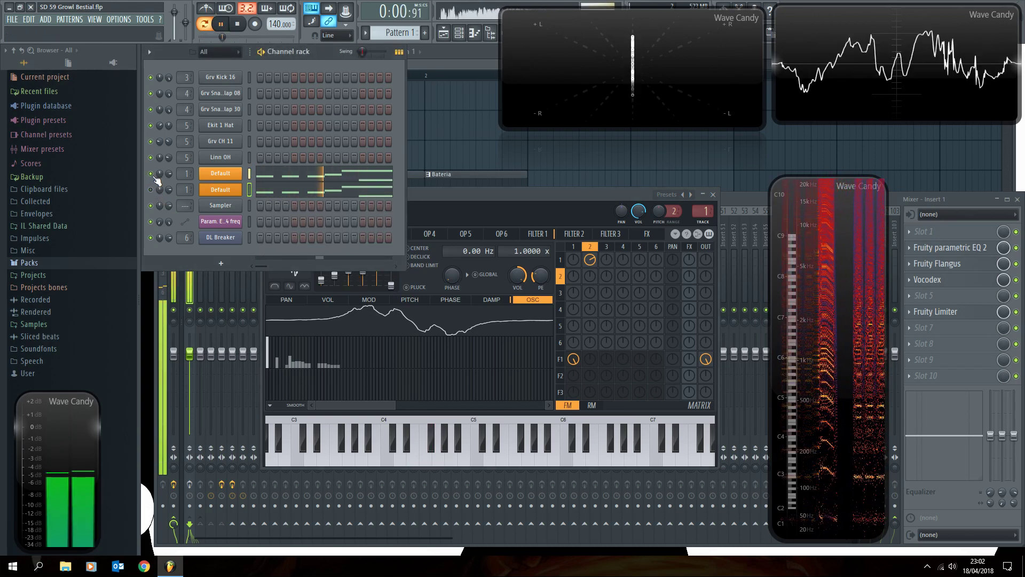
{"action": "key", "text": "space"}
{"action": "left_click", "coordinate": [152, 176]}
{"action": "left_click", "coordinate": [152, 191]}
{"action": "key", "text": "space"}
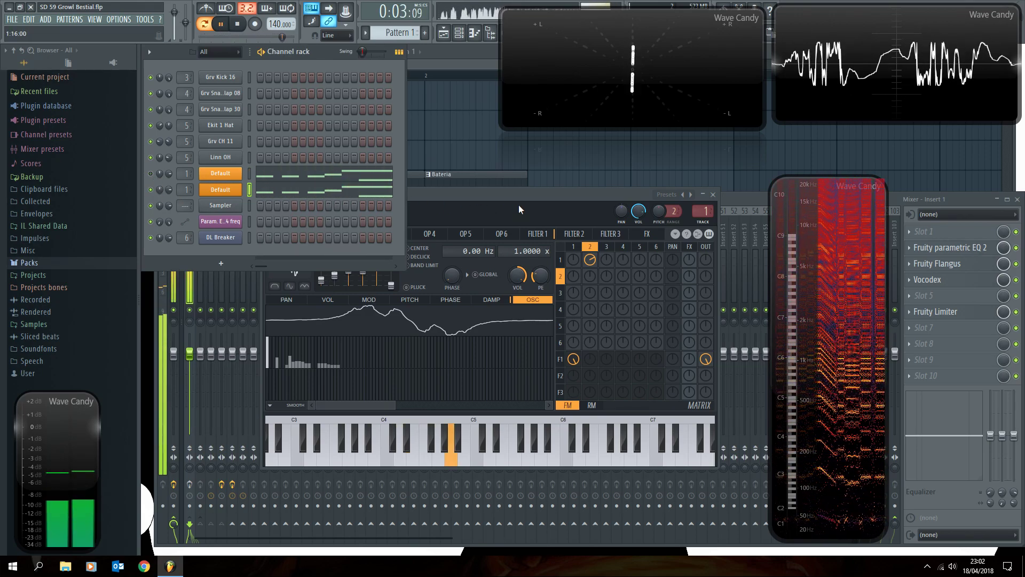
{"action": "key", "text": "space"}
{"action": "left_click_drag", "start_coordinate": [518, 196], "coordinate": [495, 207]}
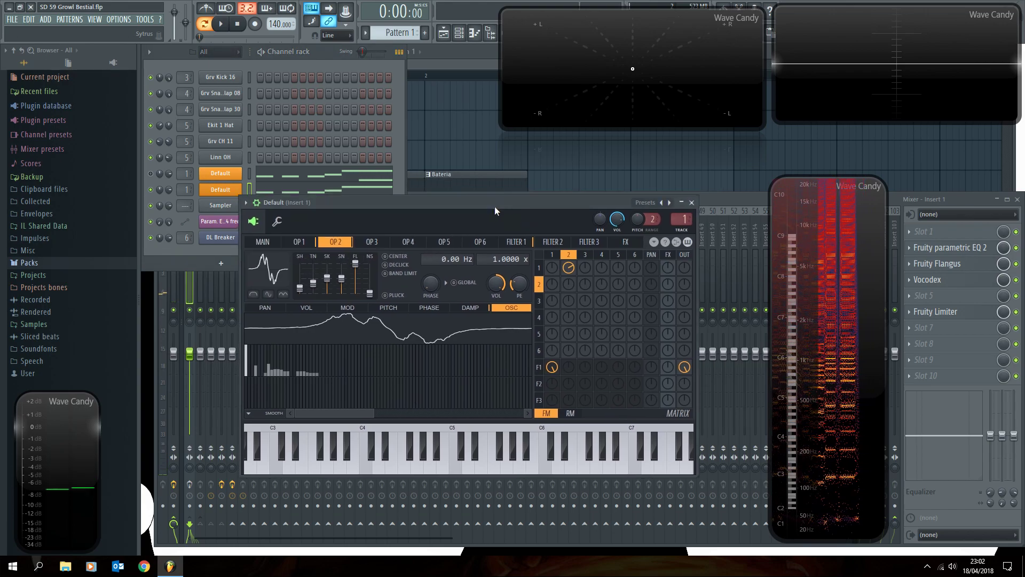
{"action": "left_click", "coordinate": [692, 203]}
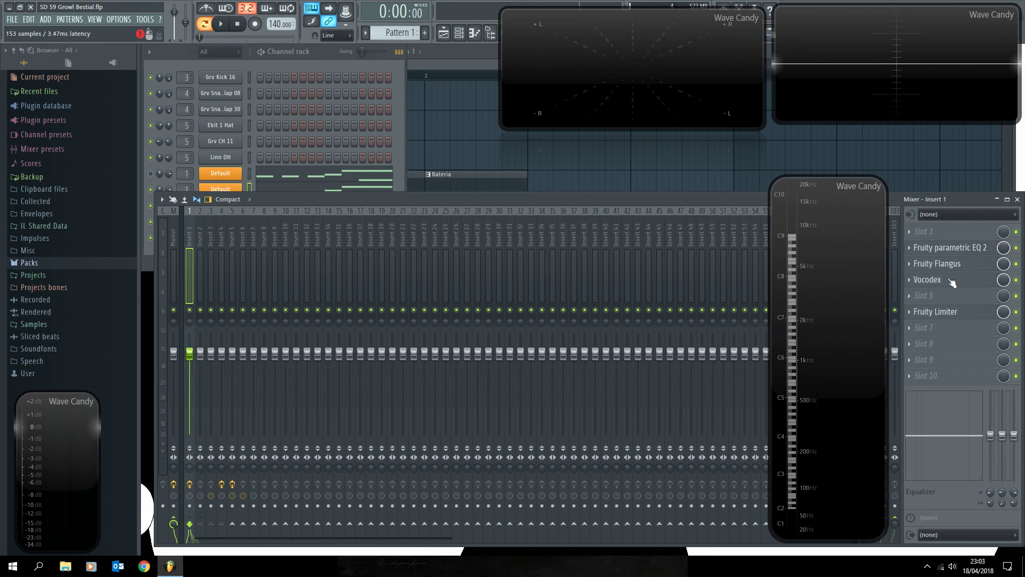
Open Insert 1's Fruity parametric EQ 2 and set peaking band 4 to a -9.4 dB dip at 1085 Hz with 21% width.
{"action": "left_click", "coordinate": [979, 253]}
{"action": "left_click_drag", "start_coordinate": [444, 302], "coordinate": [443, 214]}
{"action": "mouse_move", "coordinate": [489, 364]}
{"action": "left_mouse_down"}
{"action": "mouse_move", "coordinate": [489, 398]}
{"action": "mouse_move", "coordinate": [500, 366]}
{"action": "left_mouse_up"}
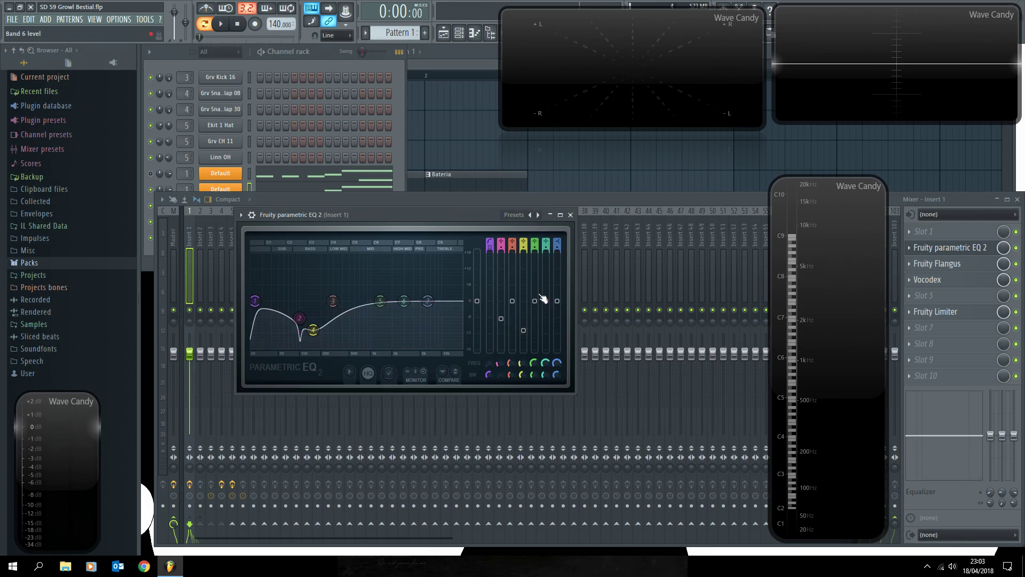
{"action": "left_click_drag", "start_coordinate": [521, 364], "coordinate": [527, 334]}
{"action": "mouse_move", "coordinate": [526, 381]}
{"action": "left_mouse_down"}
{"action": "mouse_move", "coordinate": [521, 388]}
{"action": "mouse_move", "coordinate": [520, 366]}
{"action": "left_mouse_up"}
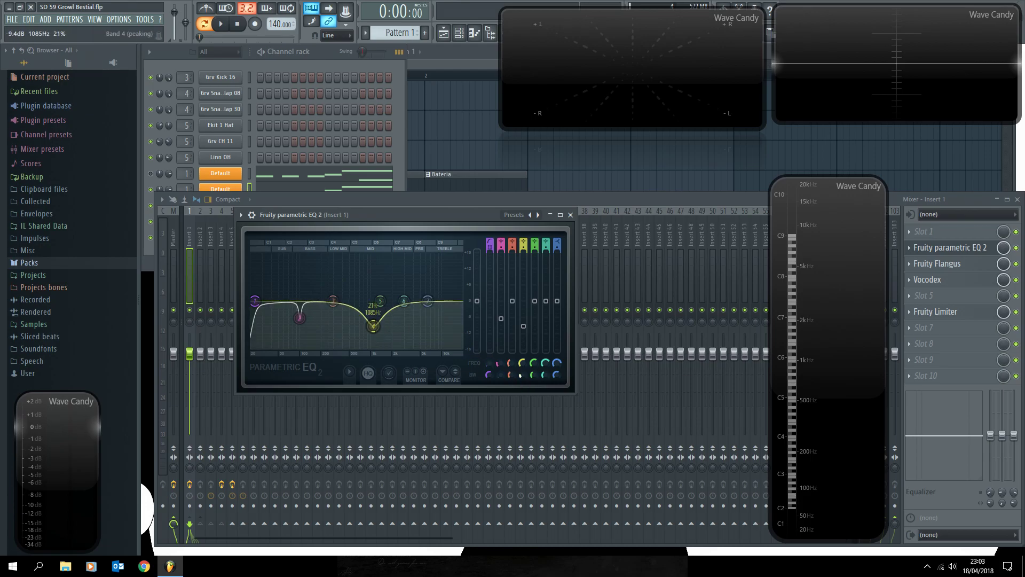
Mute every playlist track except Track 7 with the EQ band 4 frequency automation, and play it.
{"action": "left_click", "coordinate": [559, 168]}
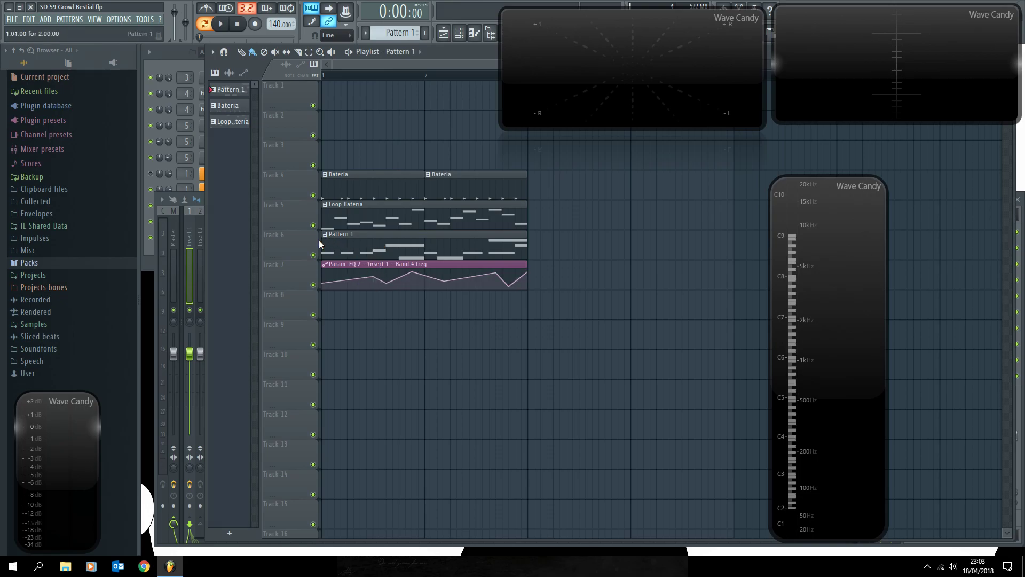
{"action": "right_click", "coordinate": [314, 226]}
{"action": "left_click", "coordinate": [313, 256]}
{"action": "left_click", "coordinate": [313, 255]}
{"action": "left_click", "coordinate": [313, 285]}
{"action": "key", "text": "space"}
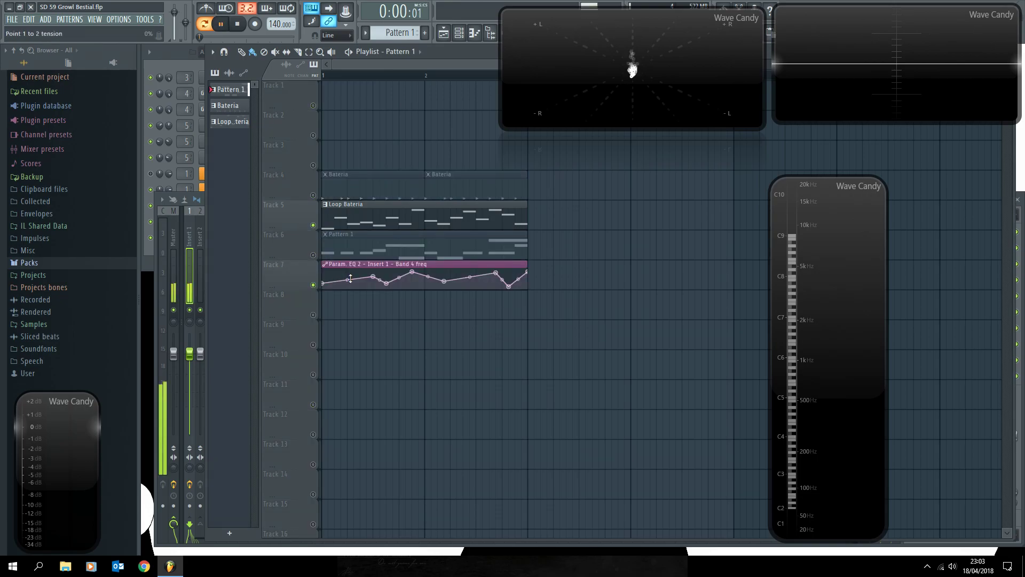
{"action": "key", "text": "space"}
{"action": "left_click", "coordinate": [314, 255]}
{"action": "left_click", "coordinate": [314, 226]}
{"action": "key", "text": "space"}
Reopen Insert 1's parametric EQ during playback, set its band 1 high pass to 93 Hz with 58% width, and close it.
{"action": "key", "text": "F9"}
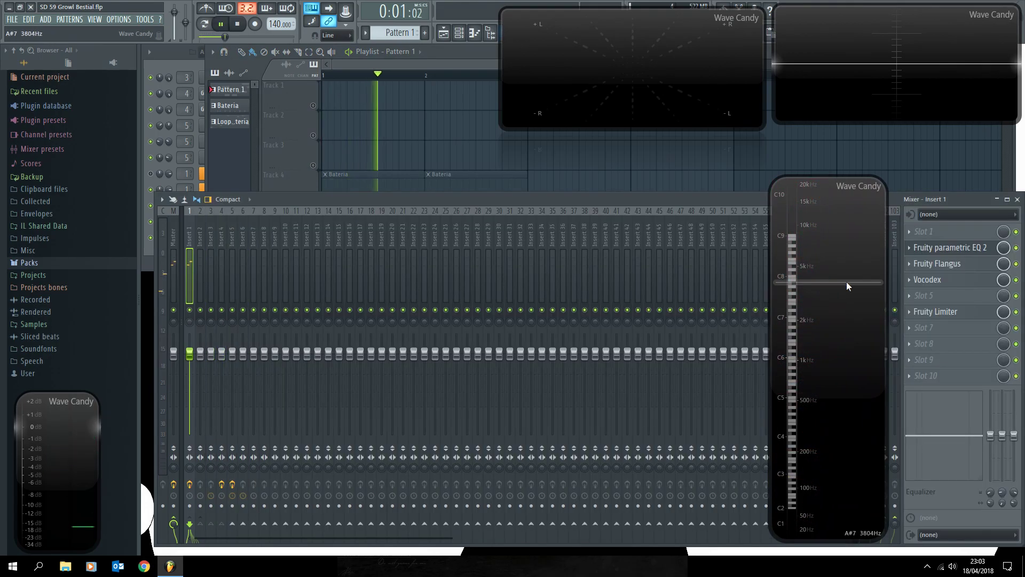
{"action": "left_click", "coordinate": [948, 248]}
{"action": "left_click_drag", "start_coordinate": [407, 326], "coordinate": [371, 338]}
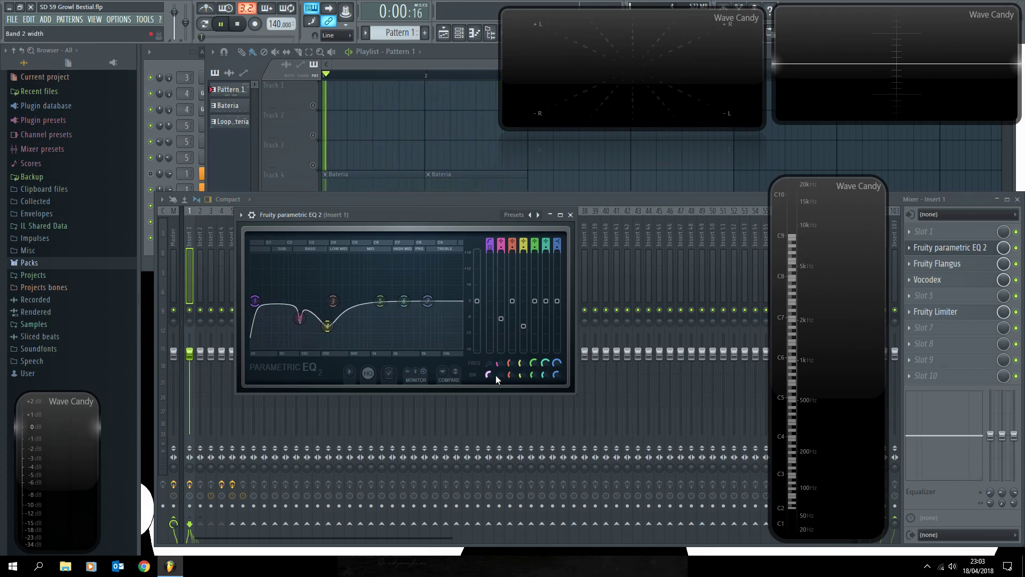
{"action": "scroll", "coordinate": [487, 364], "scroll_direction": "up", "scroll_amount": 8}
{"action": "scroll", "coordinate": [487, 364], "scroll_direction": "down", "scroll_amount": 1}
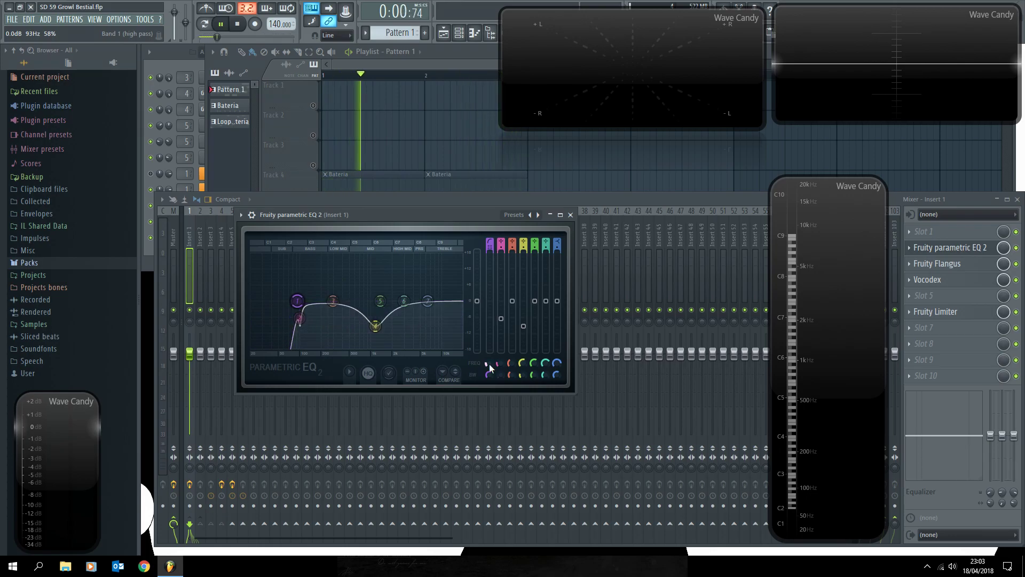
{"action": "left_click", "coordinate": [570, 214]}
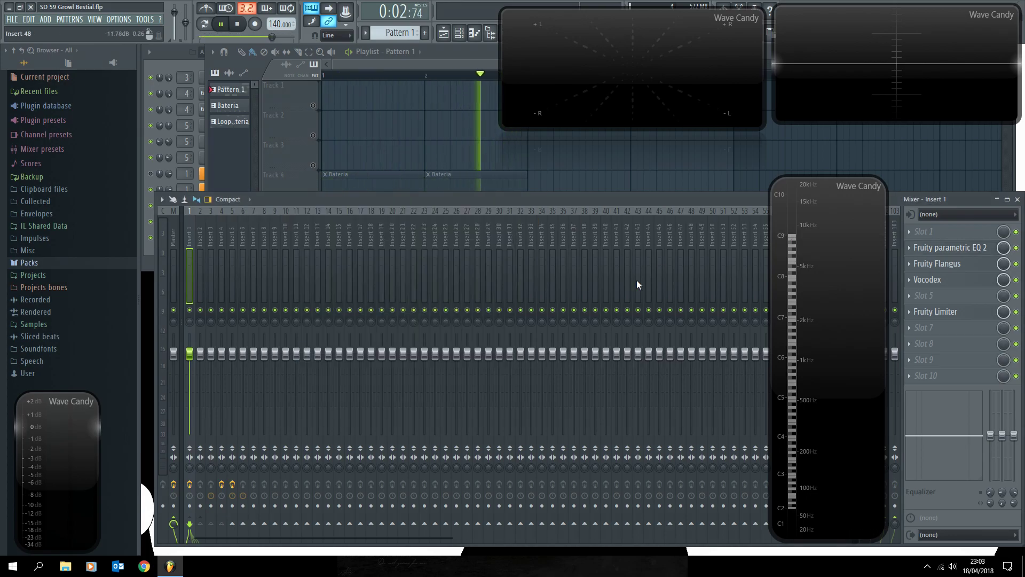
Re-enable Track 6 with Pattern 1 in the playlist and play it together with the EQ automation.
{"action": "left_click", "coordinate": [453, 51]}
{"action": "key", "text": "space"}
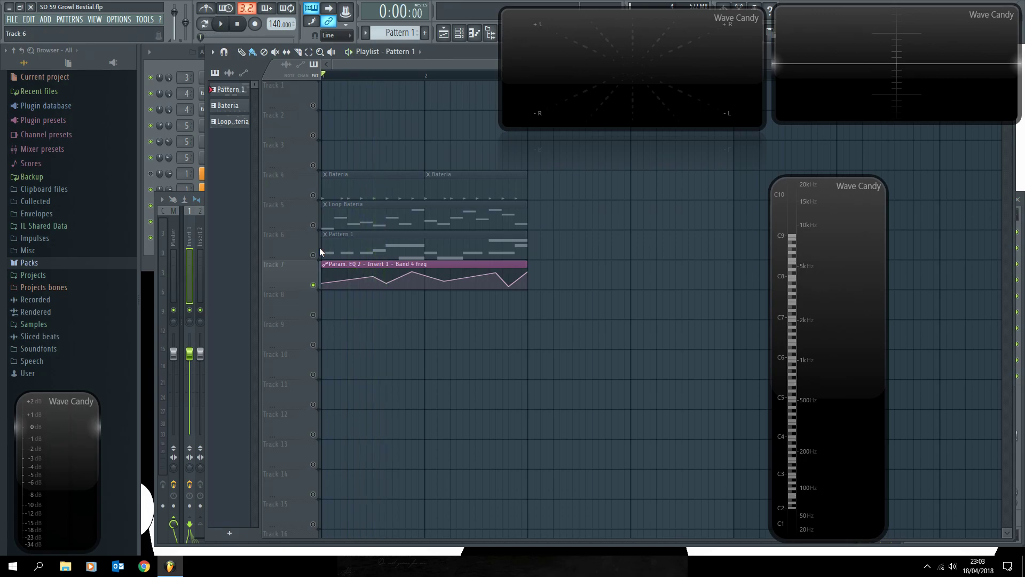
{"action": "left_click", "coordinate": [190, 53]}
{"action": "key", "text": "space"}
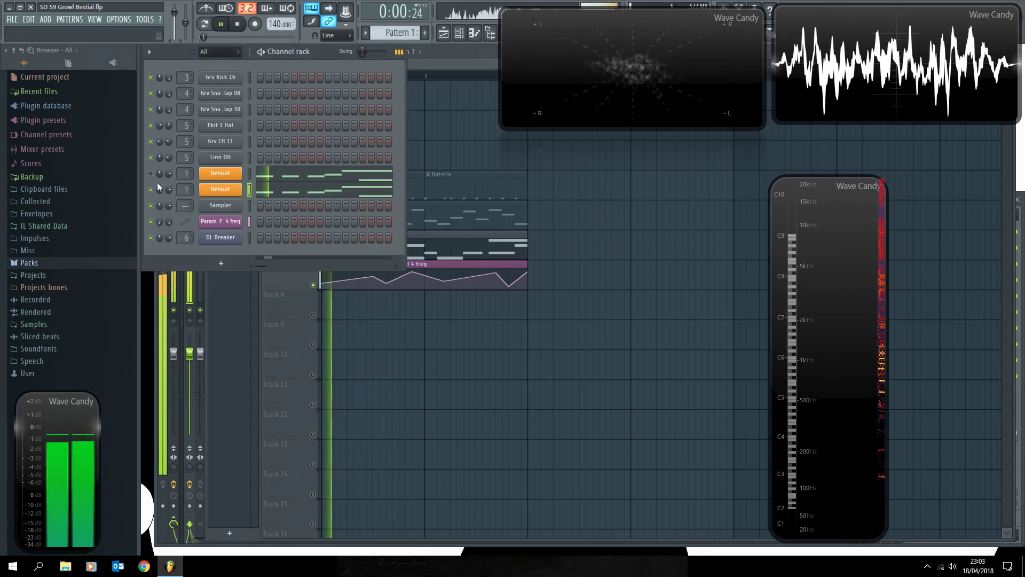
Bypass Fruity Flangus, Vocodex and Fruity Limiter on mixer Insert 1 and restart playback.
{"action": "key", "text": "F9"}
{"action": "key", "text": "space"}
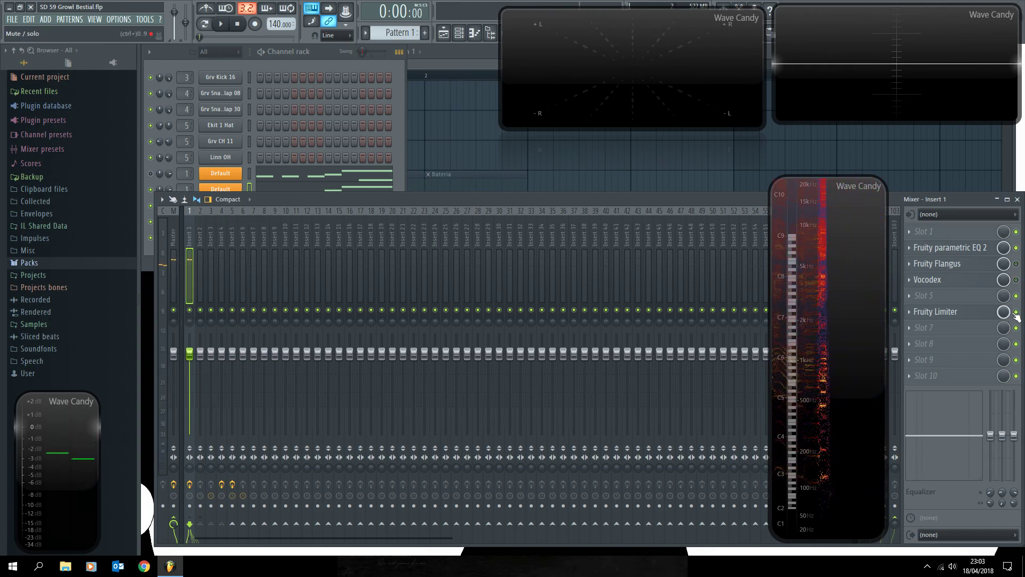
{"action": "key", "text": "space"}
View the parametric EQ 2 during playback, then compare the bass with the EQ bypassed and enabled.
{"action": "left_click", "coordinate": [982, 249]}
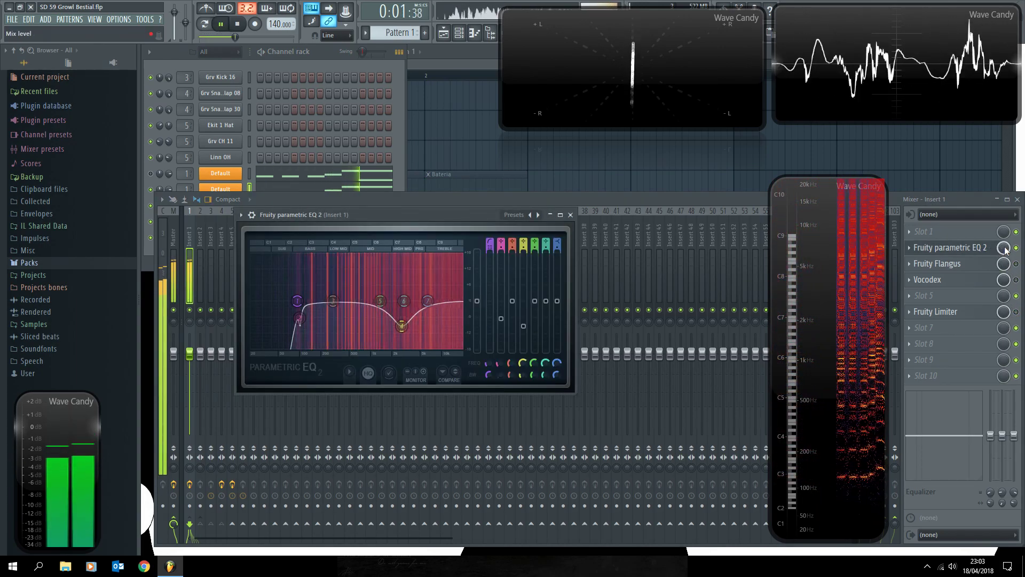
{"action": "left_click", "coordinate": [982, 248]}
{"action": "key", "text": "space"}
{"action": "key", "text": "space"}
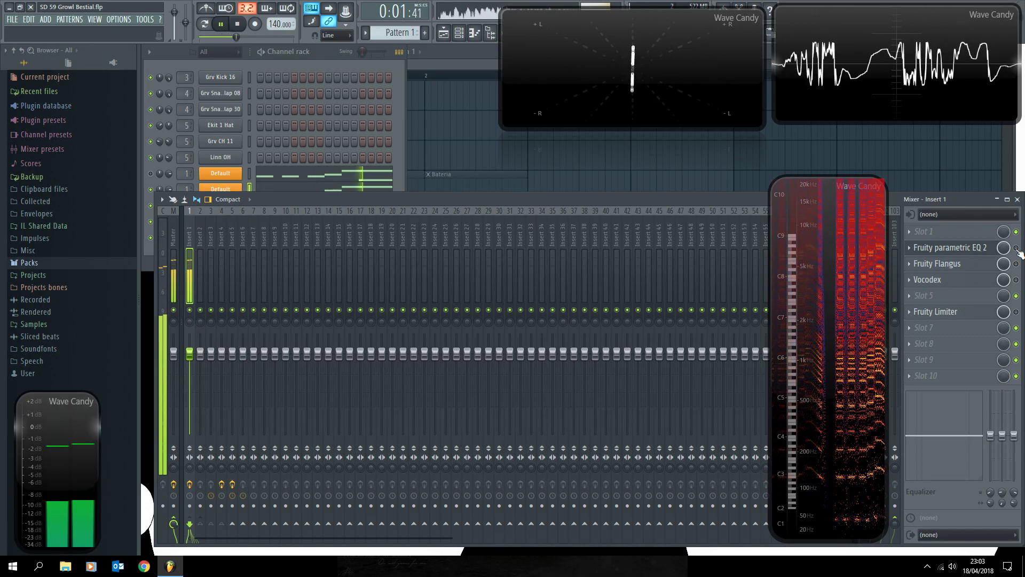
{"action": "key", "text": "space"}
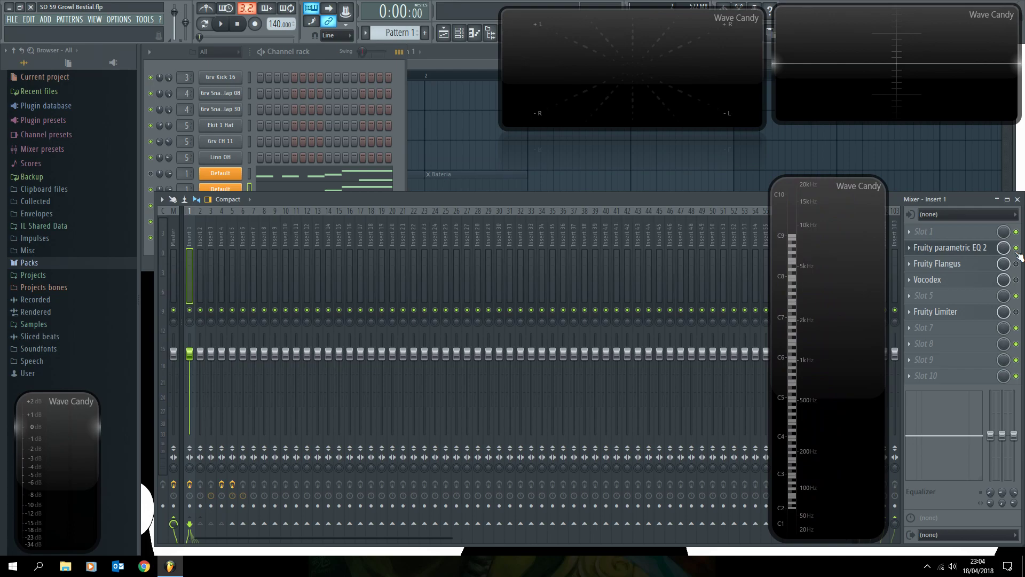
Open Insert 1's parametric EQ 2 and examine its band 1 high pass, stopped and during playback.
{"action": "key", "text": "space"}
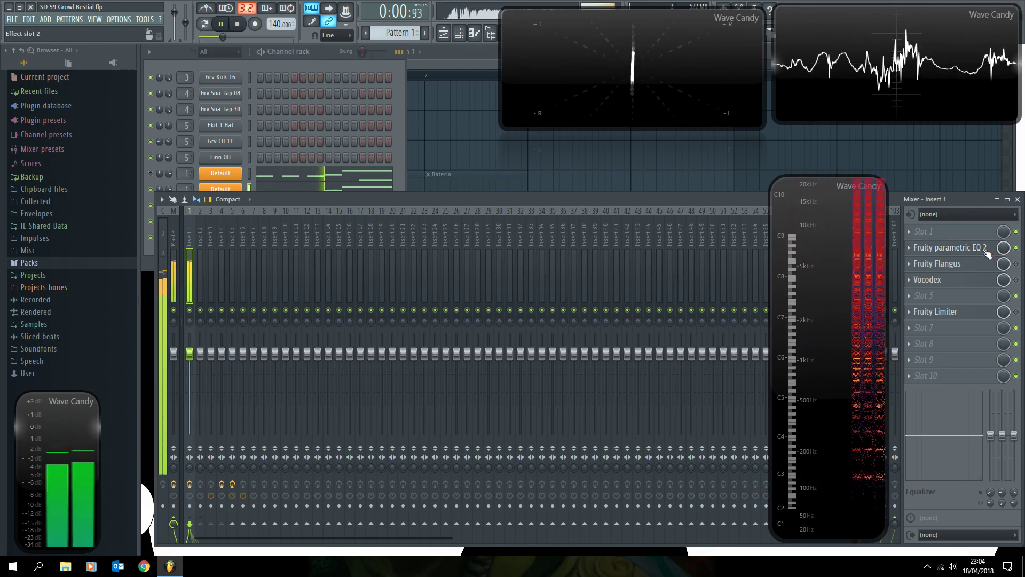
{"action": "left_click", "coordinate": [950, 247]}
{"action": "key", "text": "space"}
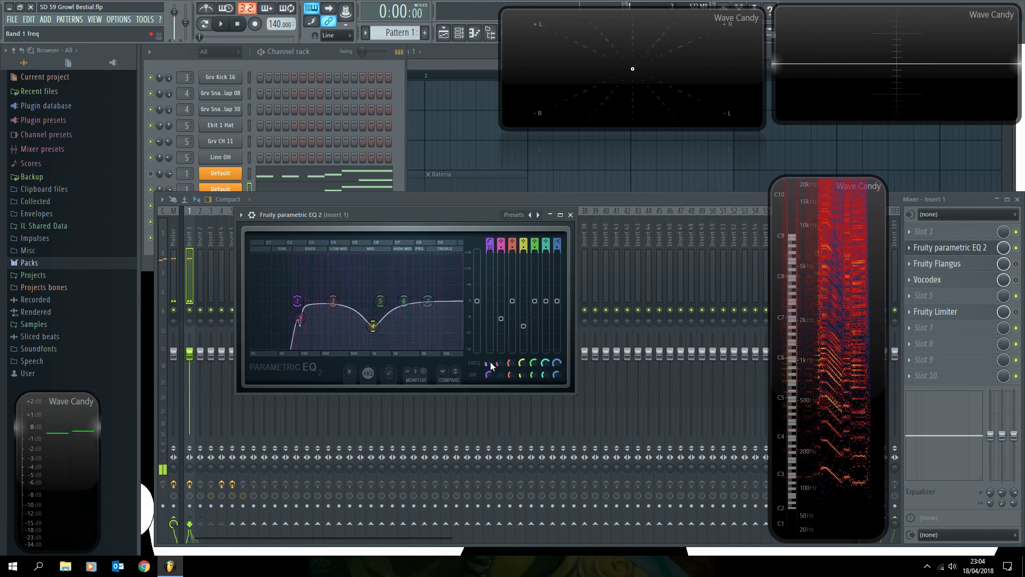
{"action": "left_click_drag", "start_coordinate": [297, 301], "coordinate": [299, 301]}
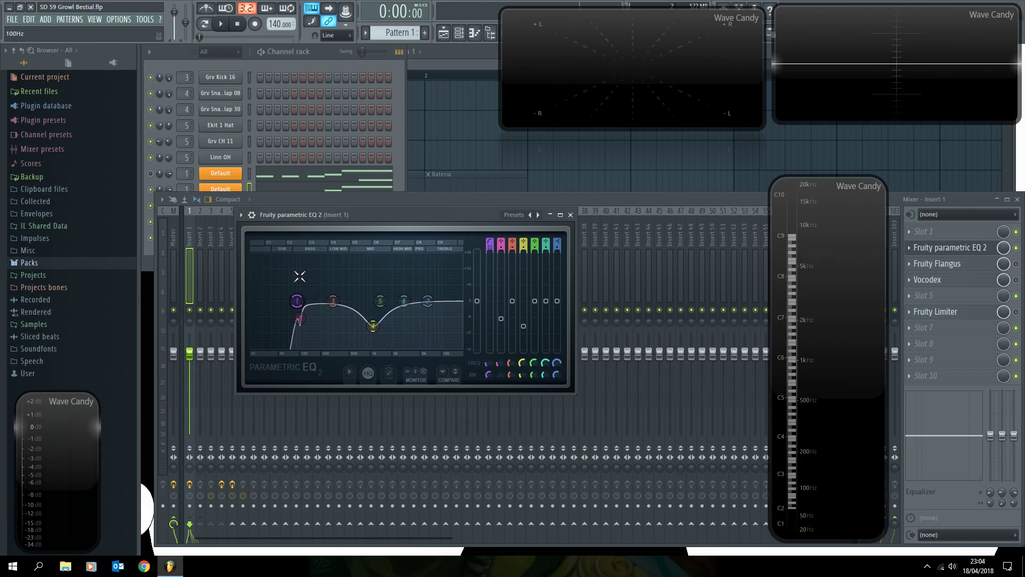
{"action": "key", "text": "space"}
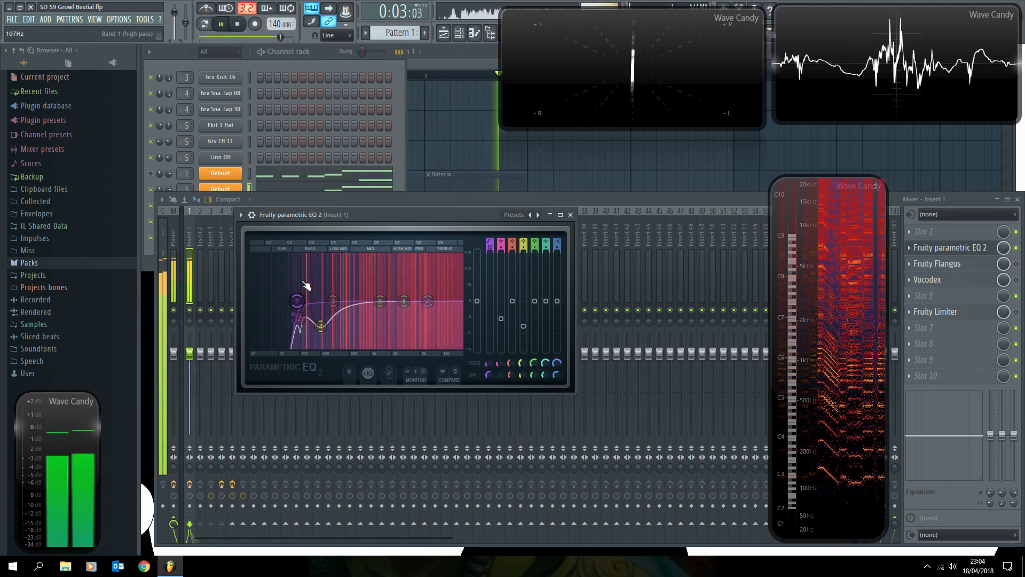
{"action": "key", "text": "space"}
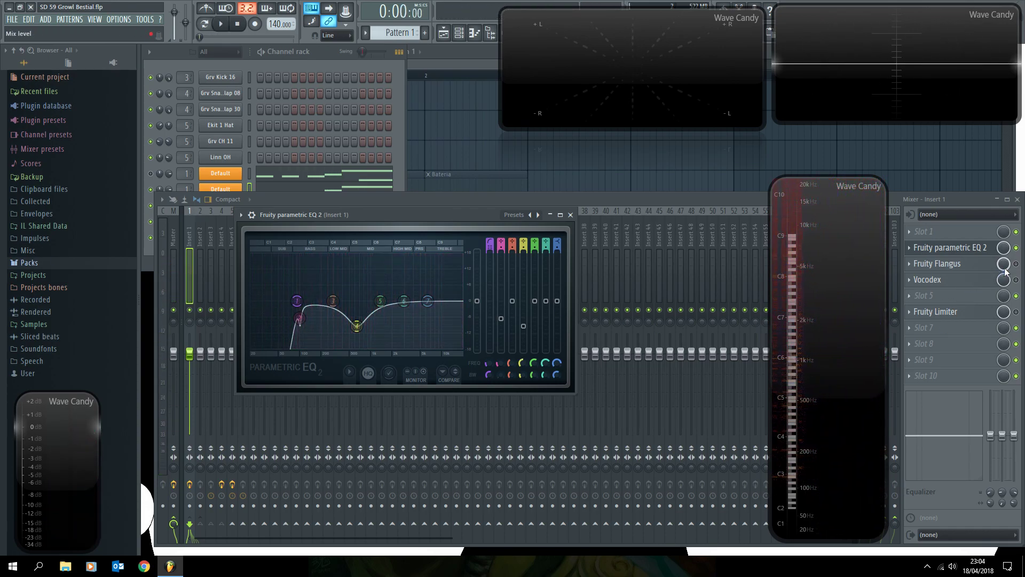
Open and enable Fruity Flangus on Insert 1, and play the bass through it.
{"action": "left_click", "coordinate": [961, 264]}
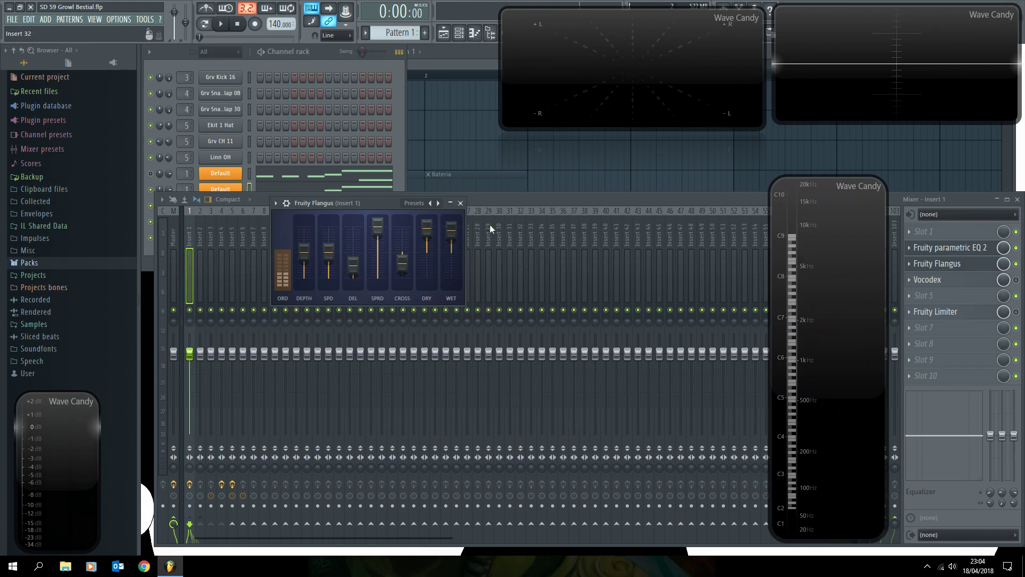
{"action": "left_click_drag", "start_coordinate": [376, 203], "coordinate": [391, 204]}
{"action": "key", "text": "space"}
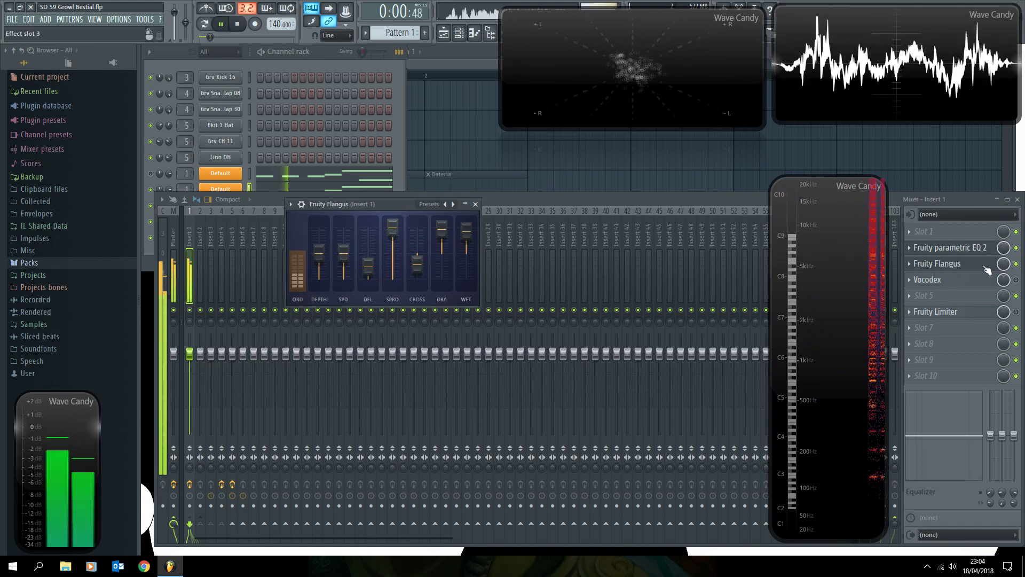
Compare the bass with Fruity Flangus bypassed and enabled during playback, then stop playback and close the effect's window.
{"action": "left_click", "coordinate": [1016, 263]}
{"action": "left_click", "coordinate": [1016, 264]}
{"action": "left_click", "coordinate": [963, 248]}
{"action": "left_click", "coordinate": [937, 263]}
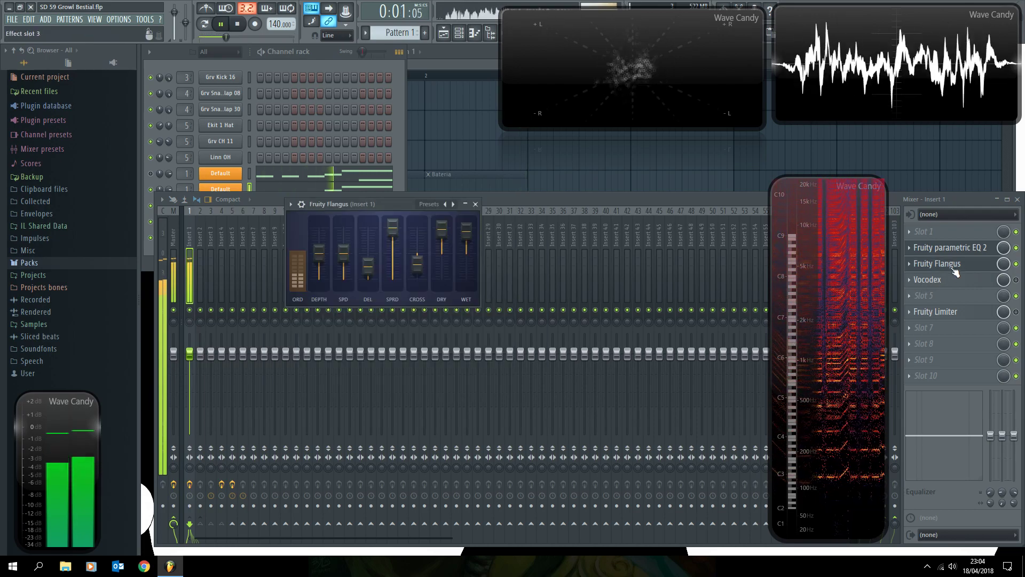
{"action": "left_click_drag", "start_coordinate": [395, 206], "coordinate": [394, 93]}
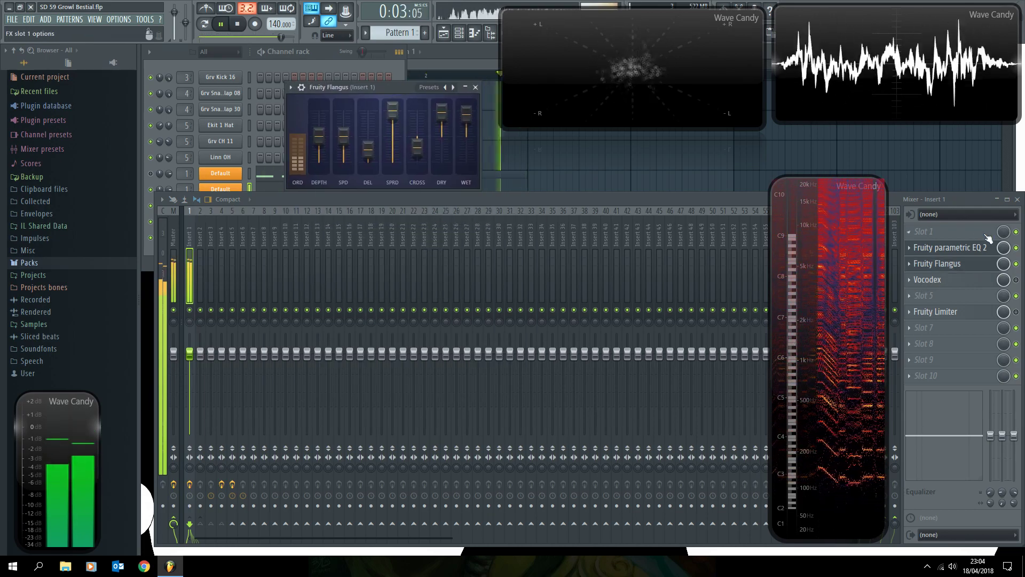
{"action": "left_click", "coordinate": [1017, 264]}
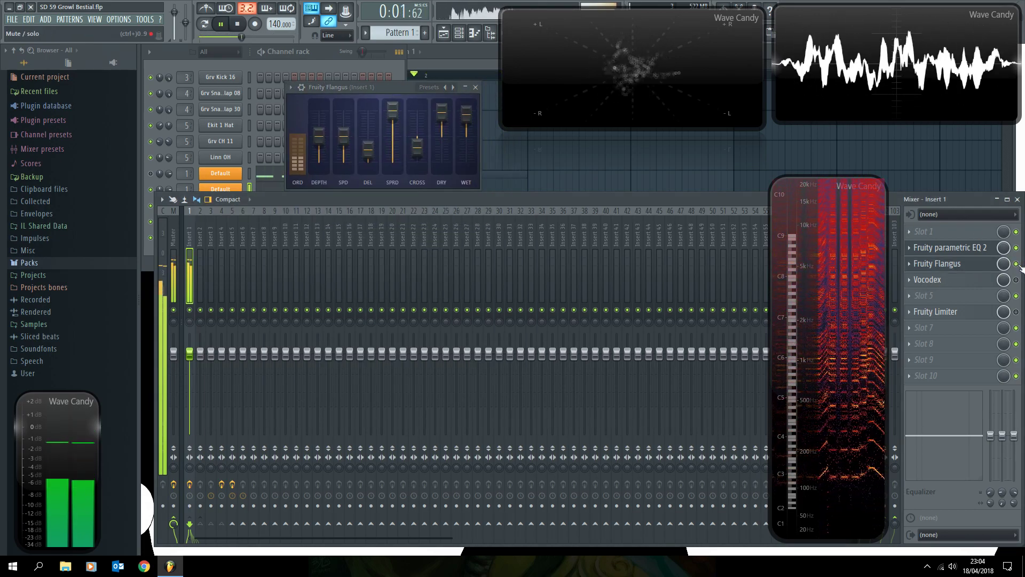
{"action": "left_click", "coordinate": [1016, 264]}
{"action": "key", "text": "space"}
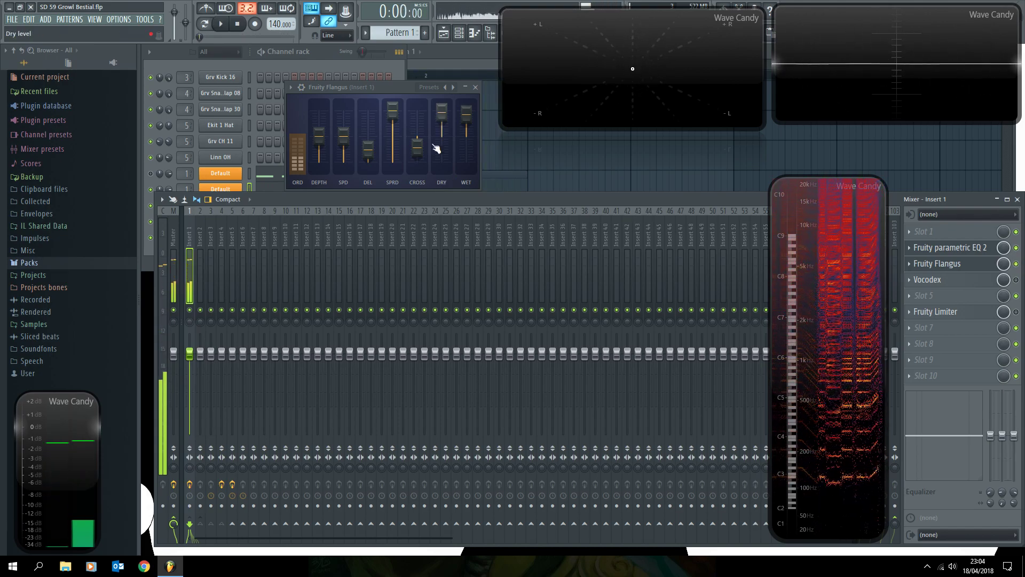
{"action": "left_click", "coordinate": [468, 89]}
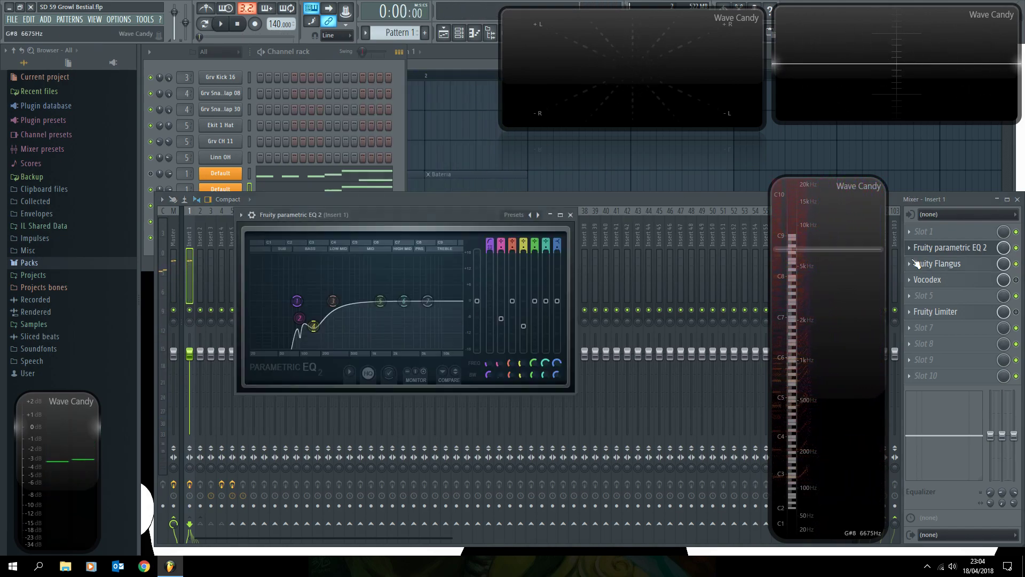
Enable the Vocodex on Insert 1 and open its settings.
{"action": "left_click", "coordinate": [955, 285]}
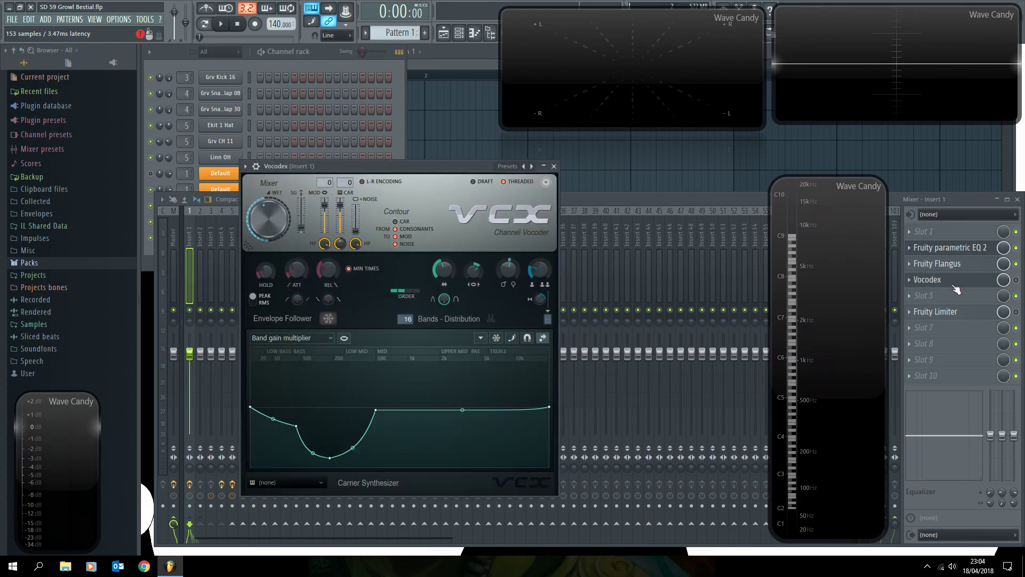
{"action": "left_click", "coordinate": [1017, 281]}
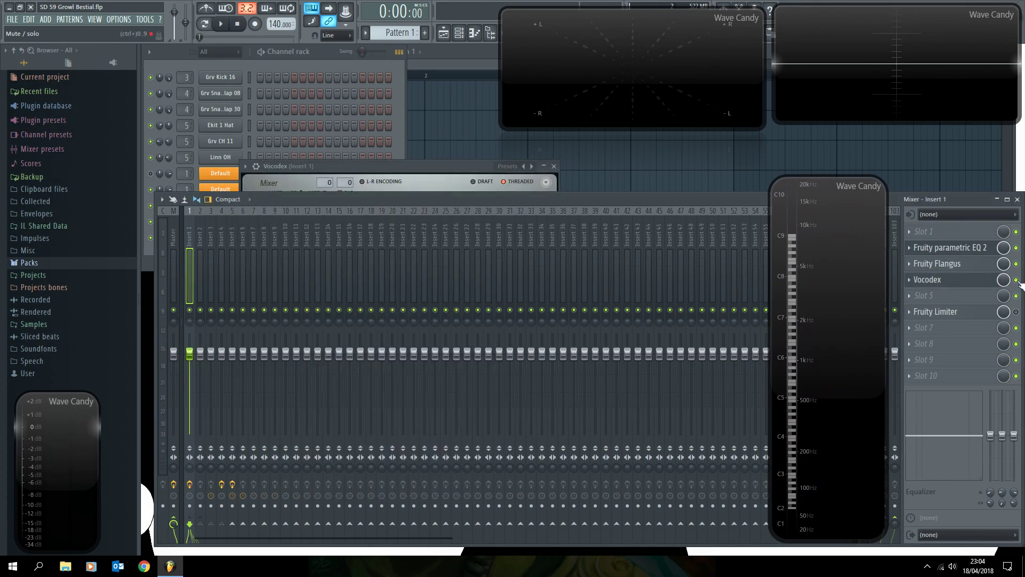
{"action": "left_click", "coordinate": [944, 288]}
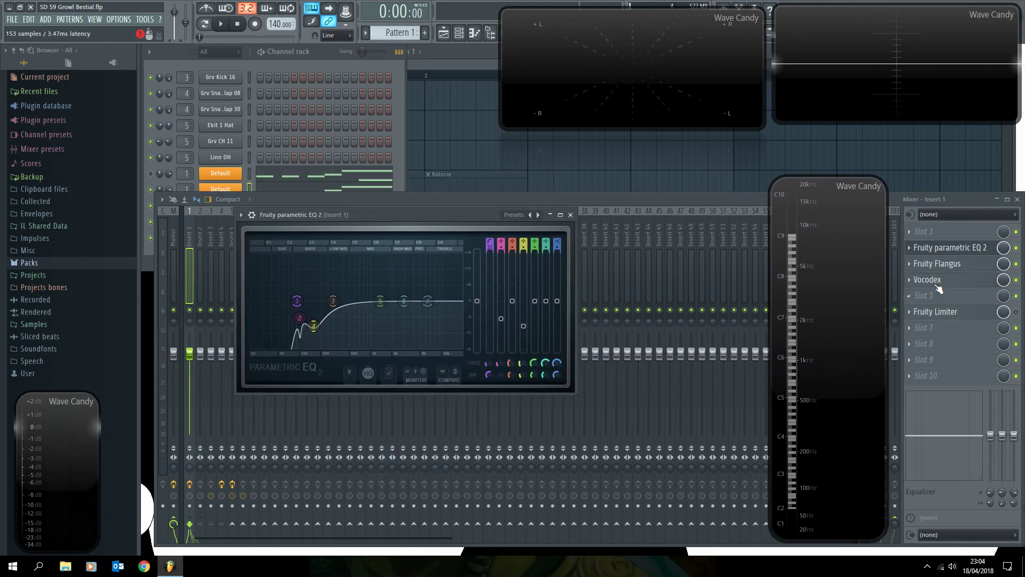
{"action": "left_click", "coordinate": [937, 287]}
{"action": "left_click_drag", "start_coordinate": [412, 165], "coordinate": [416, 162]}
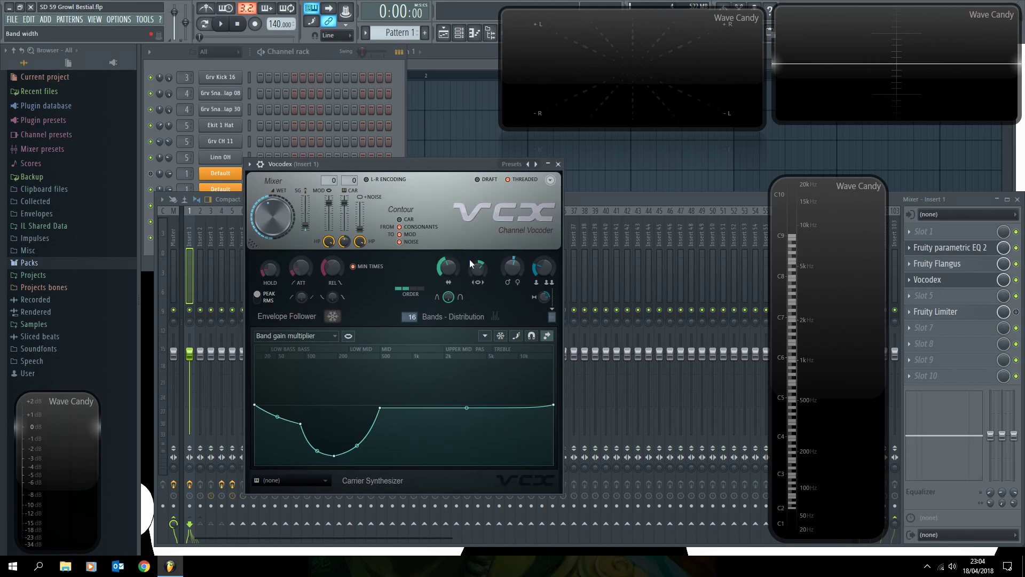
Load a second Vocodex into slot 5 of Insert 1, bypass the original Vocodex and show both windows side by side.
{"action": "left_click", "coordinate": [915, 301]}
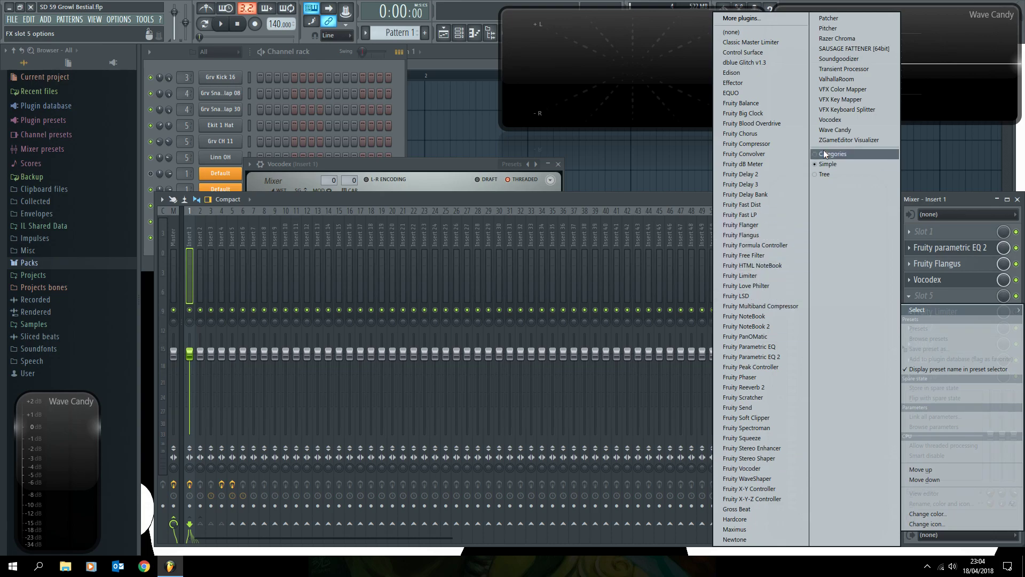
{"action": "left_click", "coordinate": [831, 119]}
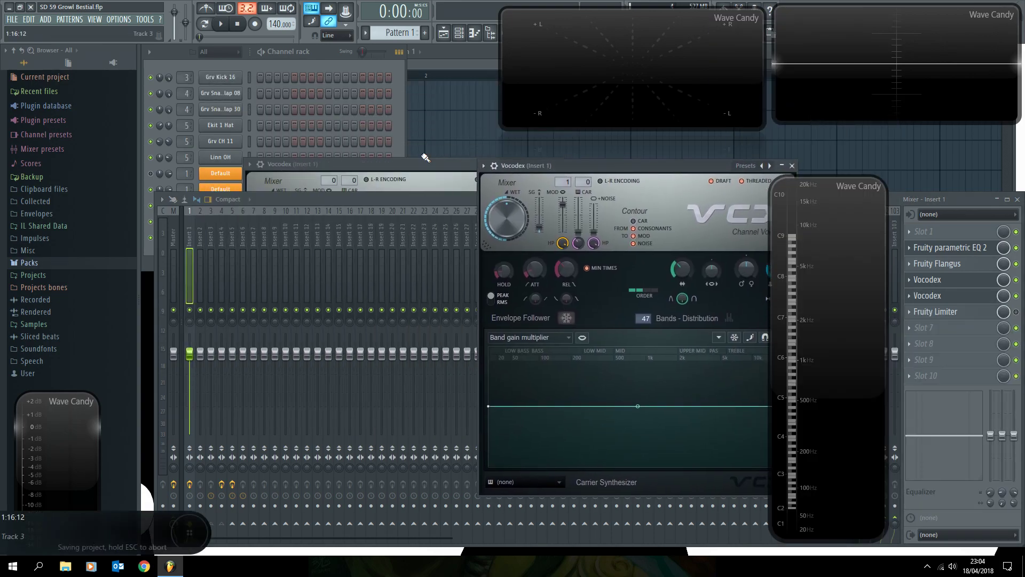
{"action": "left_click", "coordinate": [583, 162]}
{"action": "left_click", "coordinate": [1016, 279]}
{"action": "left_click", "coordinate": [509, 165]}
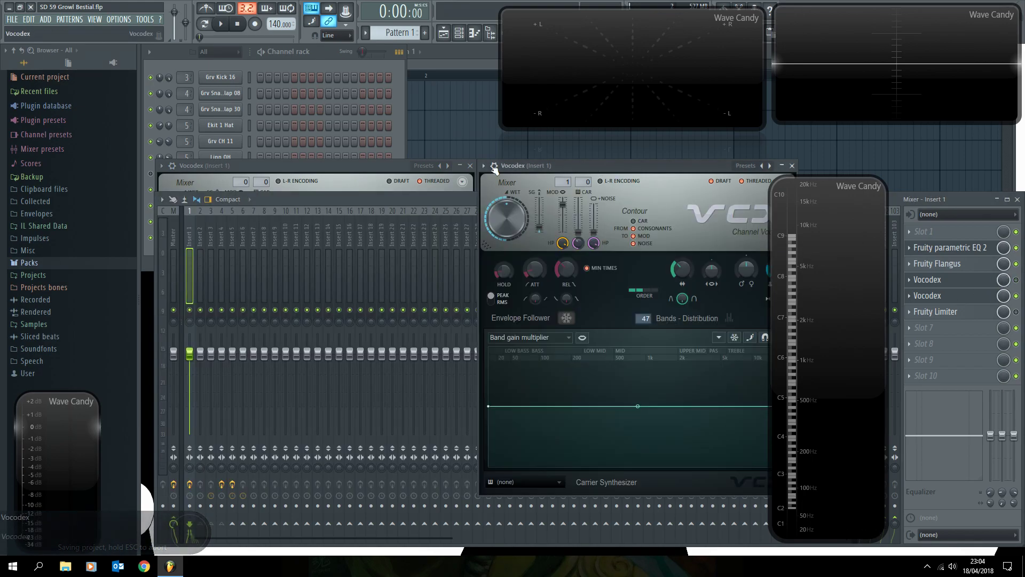
{"action": "left_click", "coordinate": [331, 171]}
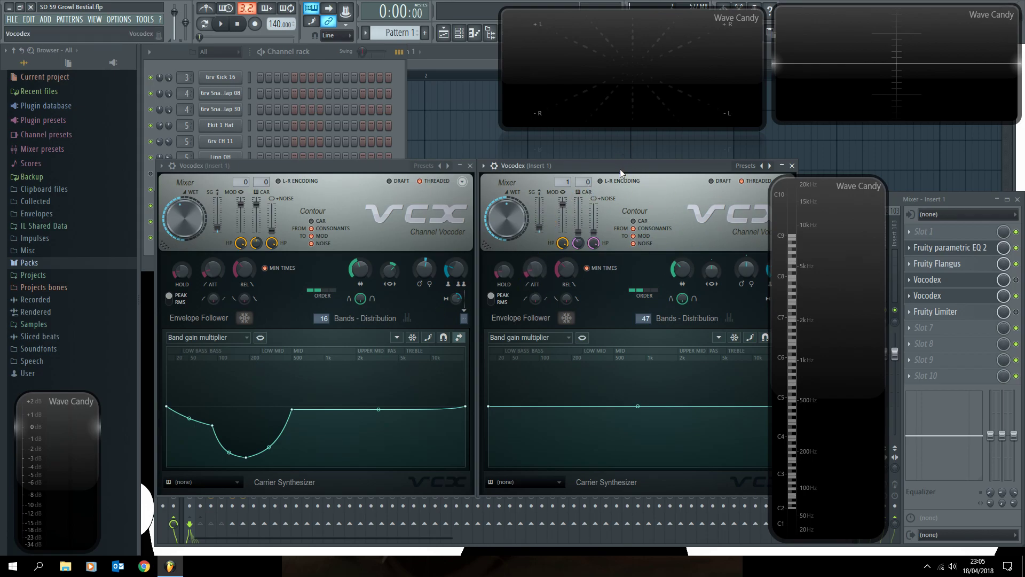
Play the song and check the playlist tracks and Insert 1 in the mixer for the missing bass signal.
{"action": "left_click", "coordinate": [325, 64]}
{"action": "left_click", "coordinate": [424, 108]}
{"action": "key", "text": "F9"}
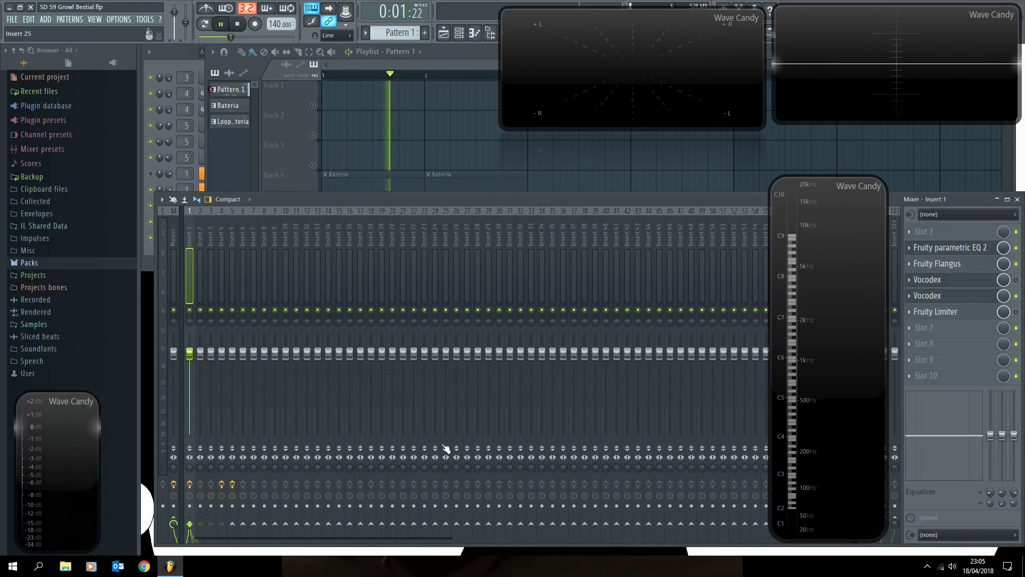
{"action": "key", "text": "space"}
{"action": "key", "text": "F9"}
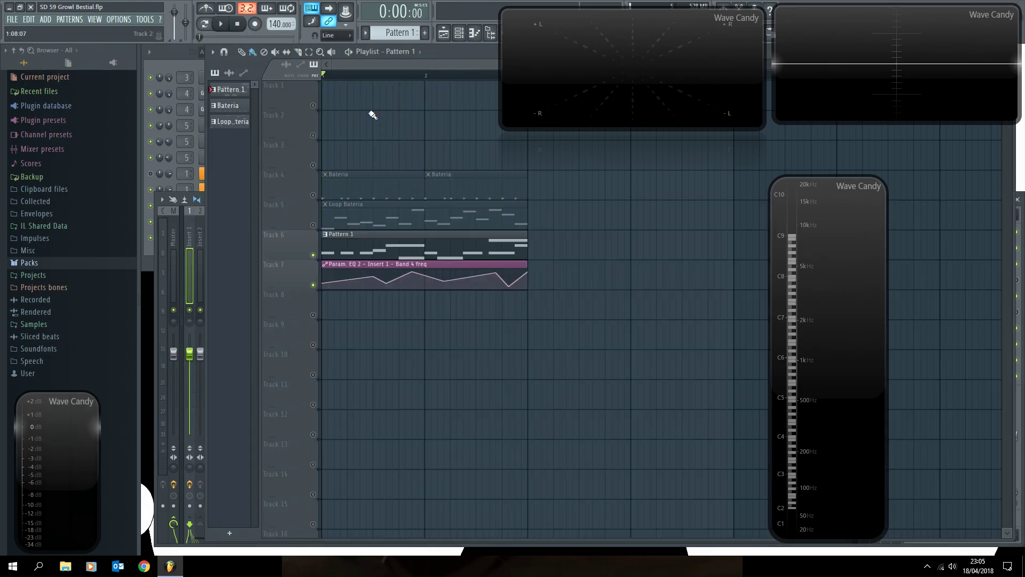
{"action": "key", "text": "space"}
{"action": "key", "text": "F9"}
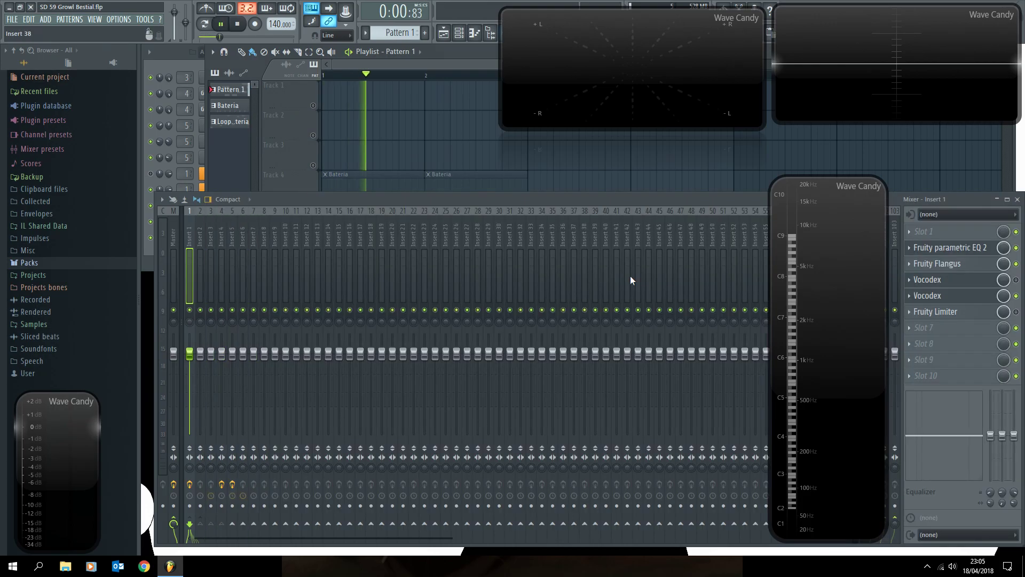
Toggle each Vocodex on Insert 1 during playback to find which one silences the bass, and bring up the EQ.
{"action": "left_click", "coordinate": [1017, 280]}
{"action": "left_click", "coordinate": [1016, 280]}
{"action": "left_click", "coordinate": [1017, 295]}
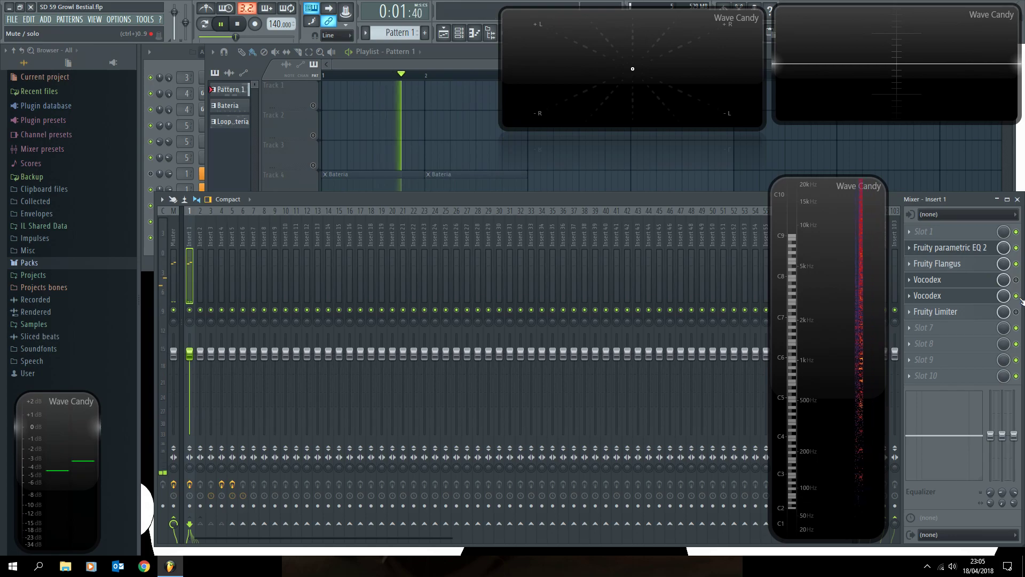
{"action": "left_click", "coordinate": [950, 248]}
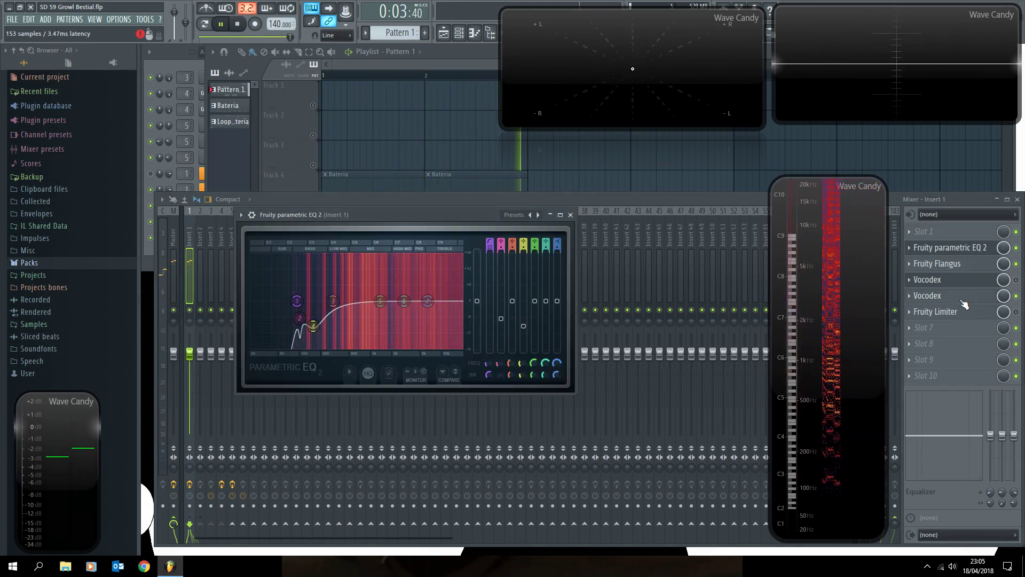
Set the second Vocodex's modulator sidechain input number to 0 during playback, then stop playback.
{"action": "left_click", "coordinate": [960, 299]}
{"action": "left_click_drag", "start_coordinate": [652, 172], "coordinate": [566, 172]}
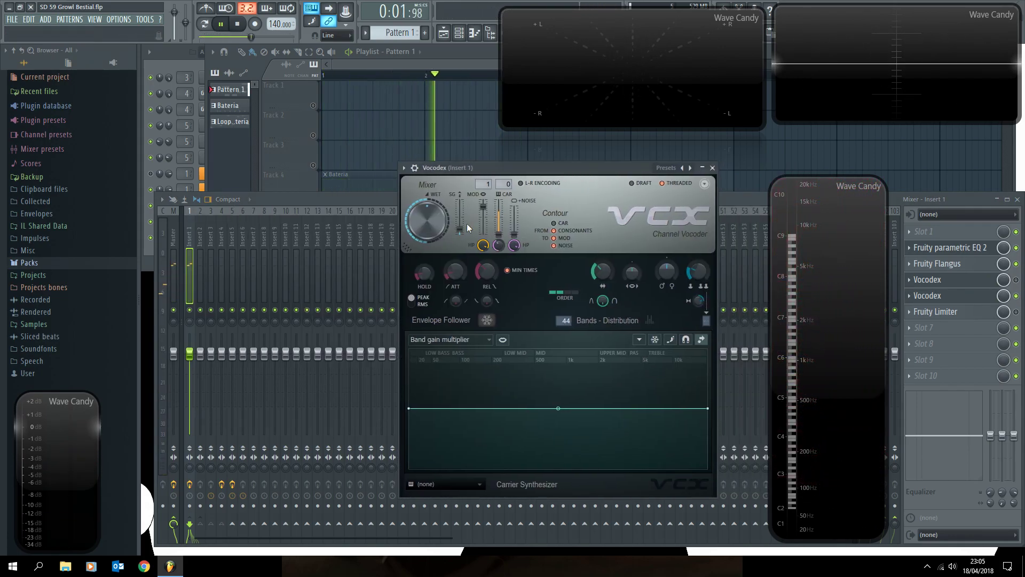
{"action": "left_click_drag", "start_coordinate": [487, 185], "coordinate": [487, 193]}
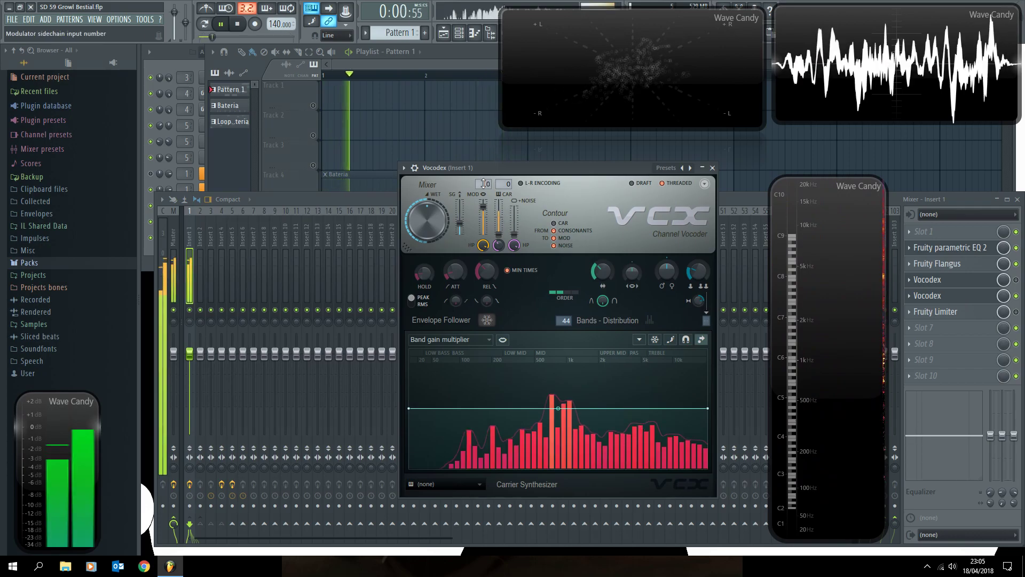
{"action": "key", "text": "space"}
Reopen both Vocodex windows and arrange them side by side, with the original's settings visible beside the new one.
{"action": "left_click_drag", "start_coordinate": [592, 169], "coordinate": [581, 169]}
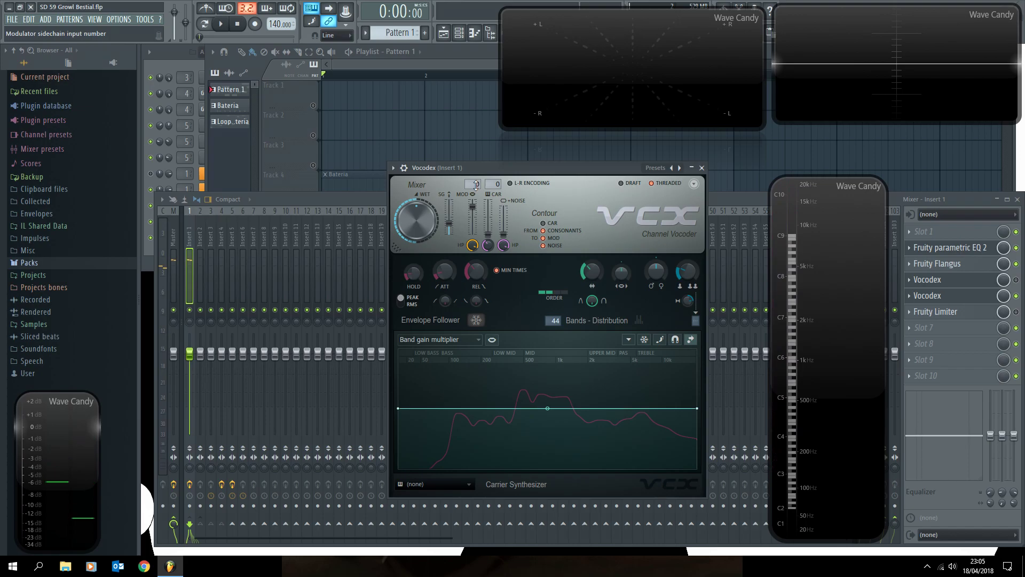
{"action": "left_click_drag", "start_coordinate": [611, 174], "coordinate": [632, 171]}
{"action": "left_click", "coordinate": [952, 284]}
{"action": "left_click", "coordinate": [944, 296]}
{"action": "left_click", "coordinate": [945, 297]}
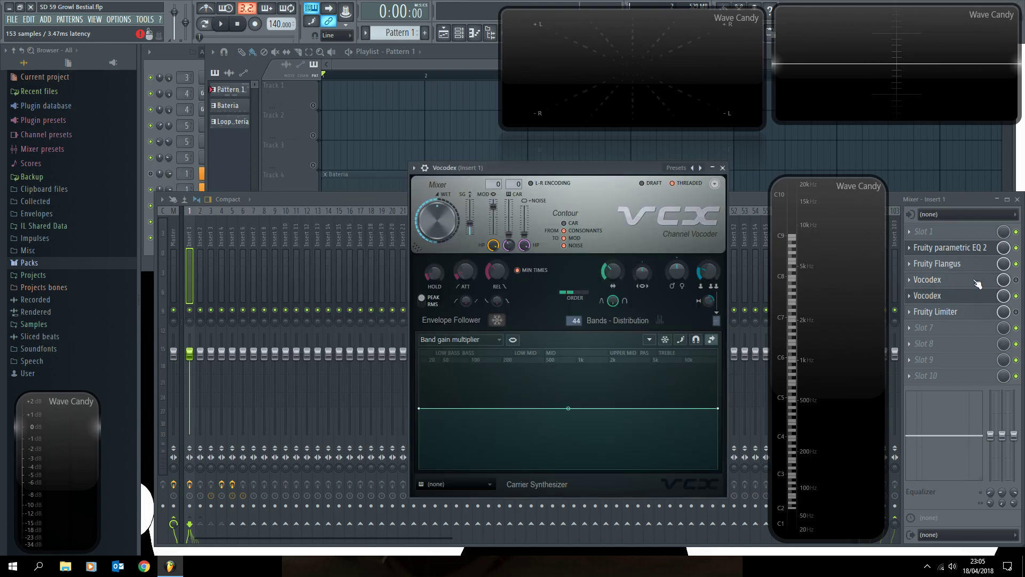
{"action": "left_click", "coordinate": [993, 281]}
{"action": "left_click", "coordinate": [977, 297]}
{"action": "left_click", "coordinate": [950, 285]}
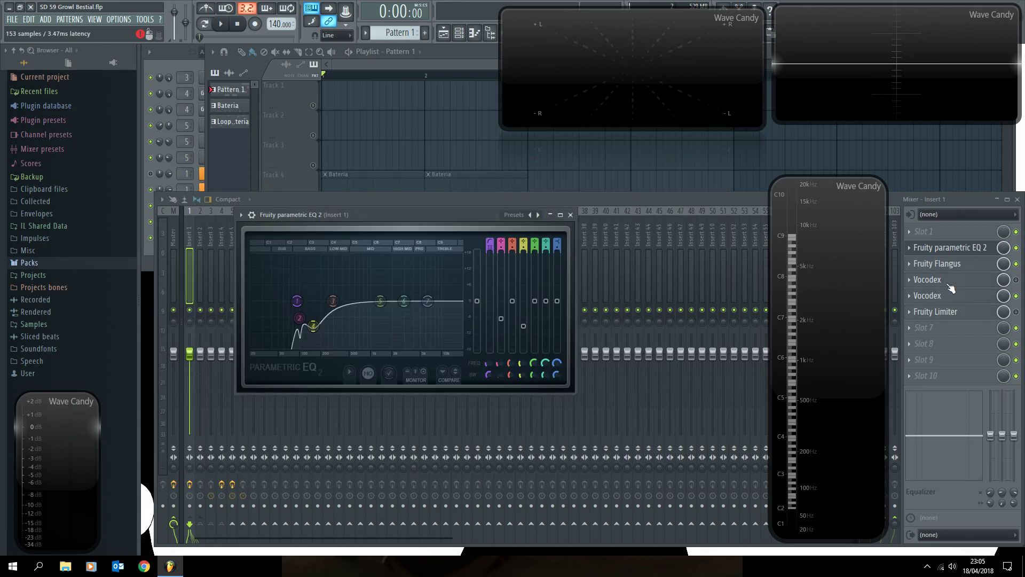
{"action": "left_click", "coordinate": [950, 285]}
{"action": "left_click", "coordinate": [951, 294]}
{"action": "left_click", "coordinate": [376, 166]}
{"action": "left_click_drag", "start_coordinate": [508, 169], "coordinate": [584, 165]}
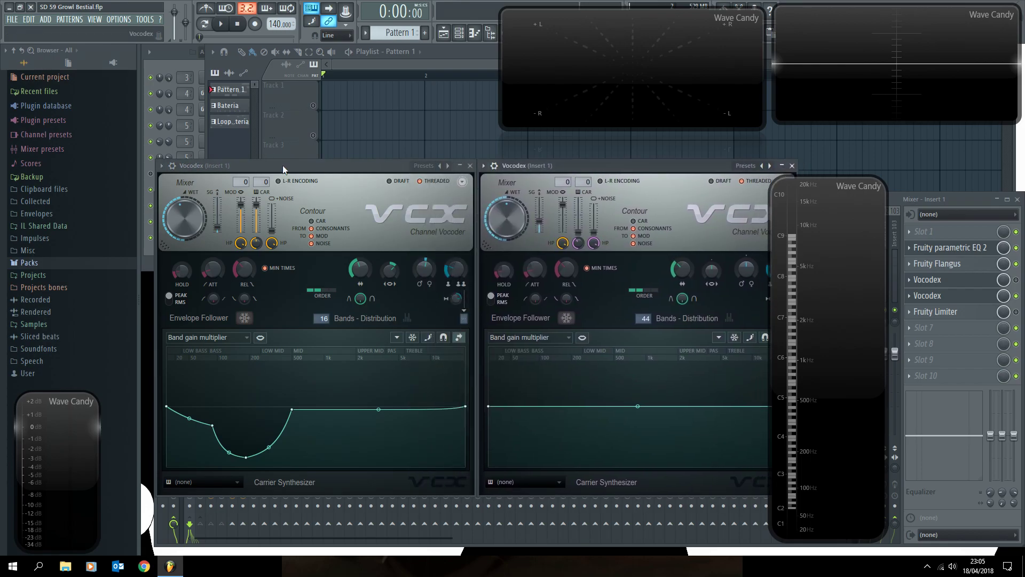
{"action": "left_click_drag", "start_coordinate": [283, 165], "coordinate": [274, 165]}
{"action": "left_click_drag", "start_coordinate": [532, 172], "coordinate": [538, 170]}
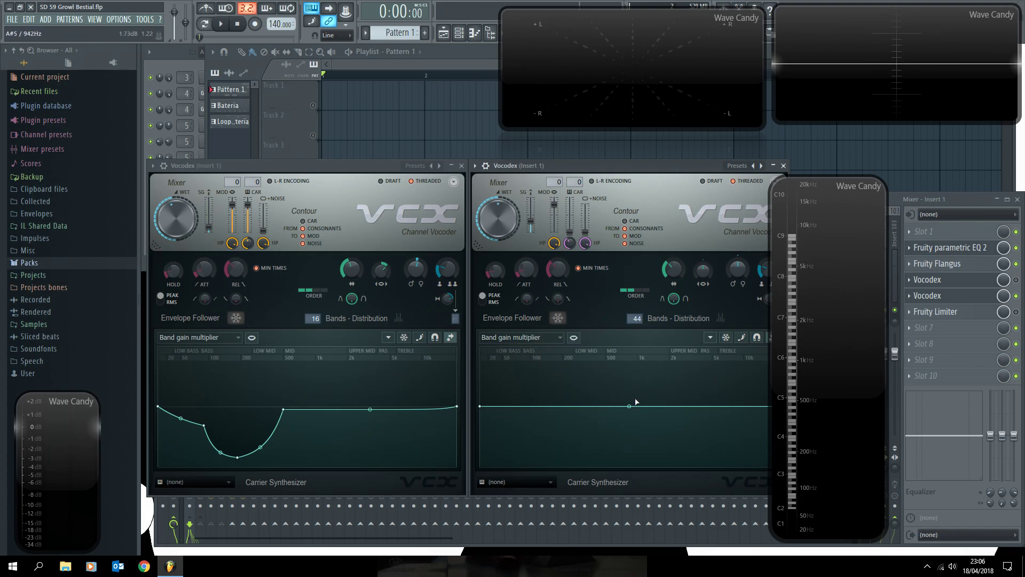
Set the new Vocodex's band count to 16 during playback, then stop playback.
{"action": "key", "text": "space"}
{"action": "scroll", "coordinate": [638, 319], "scroll_direction": "down", "scroll_amount": 20}
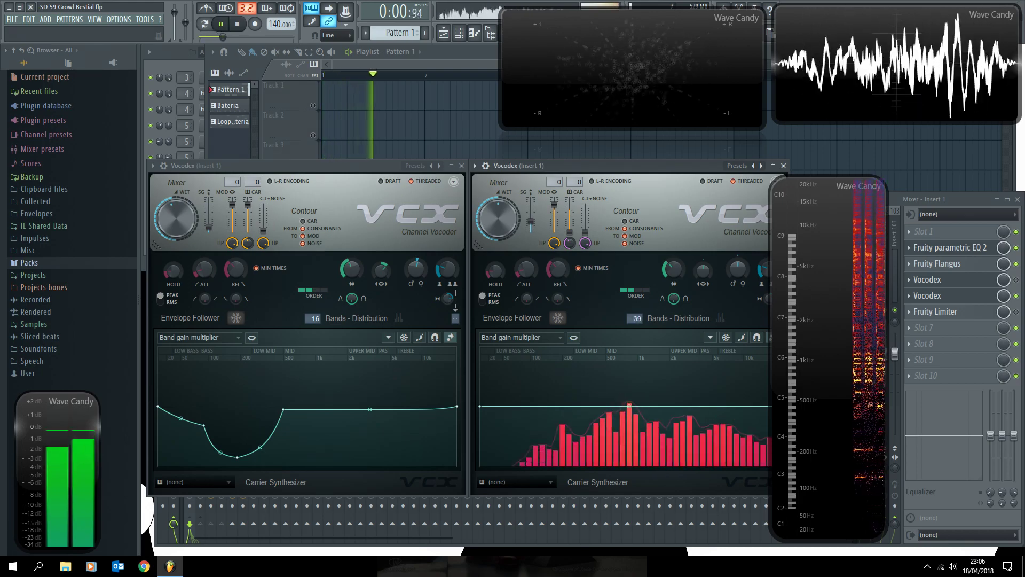
{"action": "scroll", "coordinate": [637, 319], "scroll_direction": "down", "scroll_amount": 1}
{"action": "key", "text": "space"}
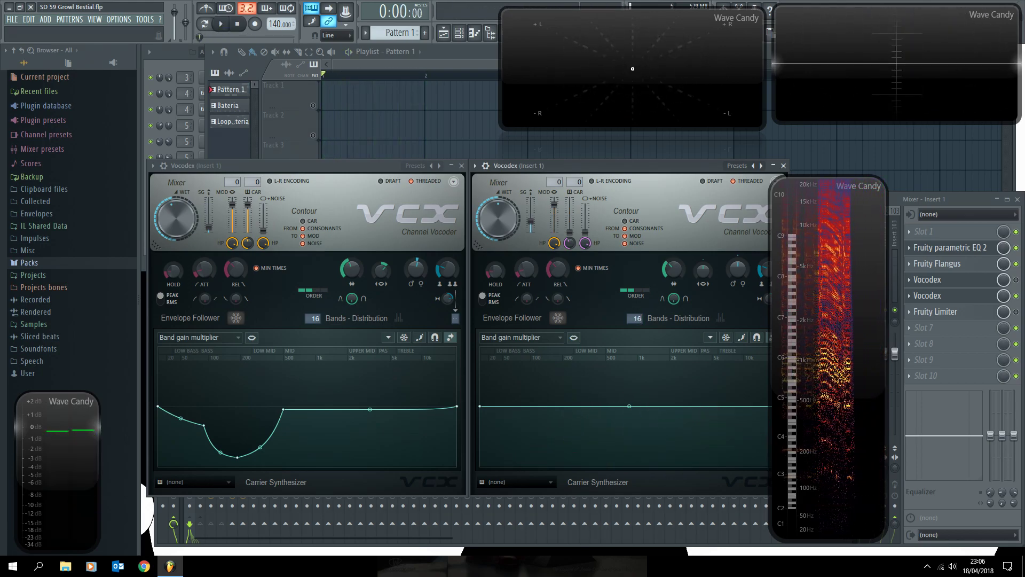
Shape the new Vocodex's band gain multiplier curve with a dip of about -36.5 dB near 215 Hz, level again from about 500 Hz, and audition it.
{"action": "left_click", "coordinate": [519, 430]}
{"action": "left_click_drag", "start_coordinate": [536, 440], "coordinate": [569, 465]}
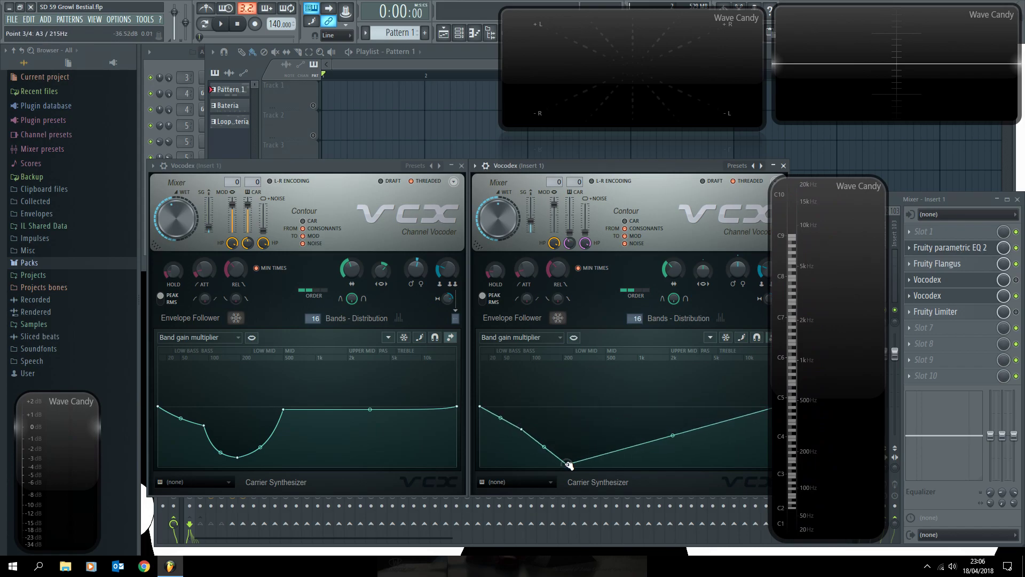
{"action": "left_click_drag", "start_coordinate": [626, 443], "coordinate": [623, 417]}
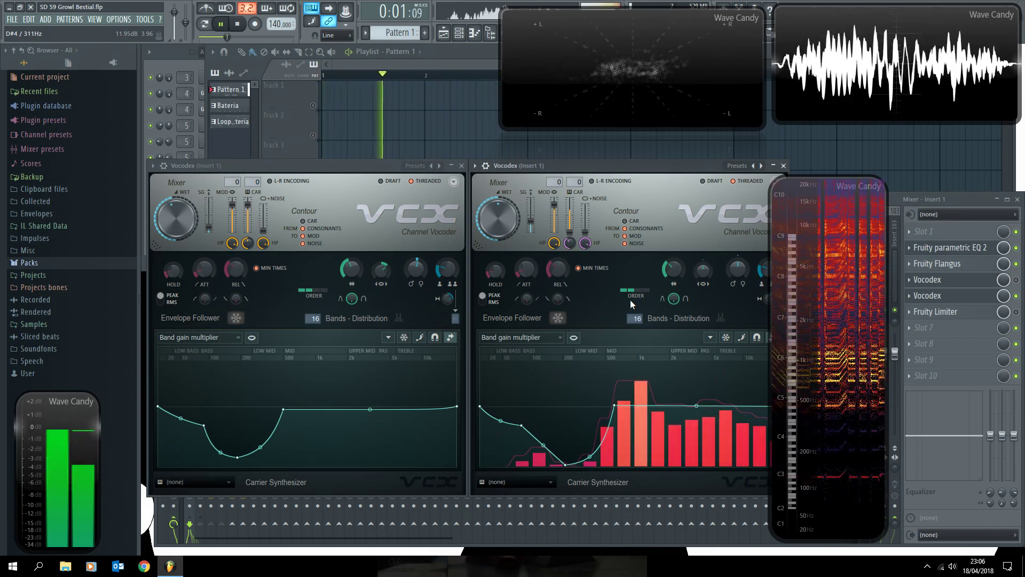
{"action": "key", "text": "space"}
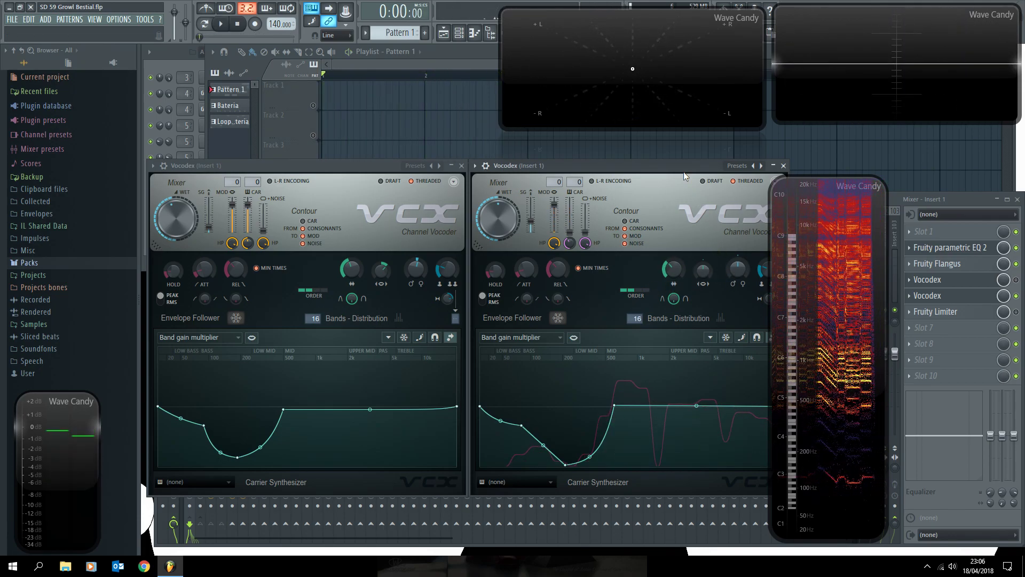
Raise the new Vocodex's modulator band width multiplier to match the original, then play the bass to audition the change.
{"action": "left_click_drag", "start_coordinate": [703, 270], "coordinate": [704, 257]}
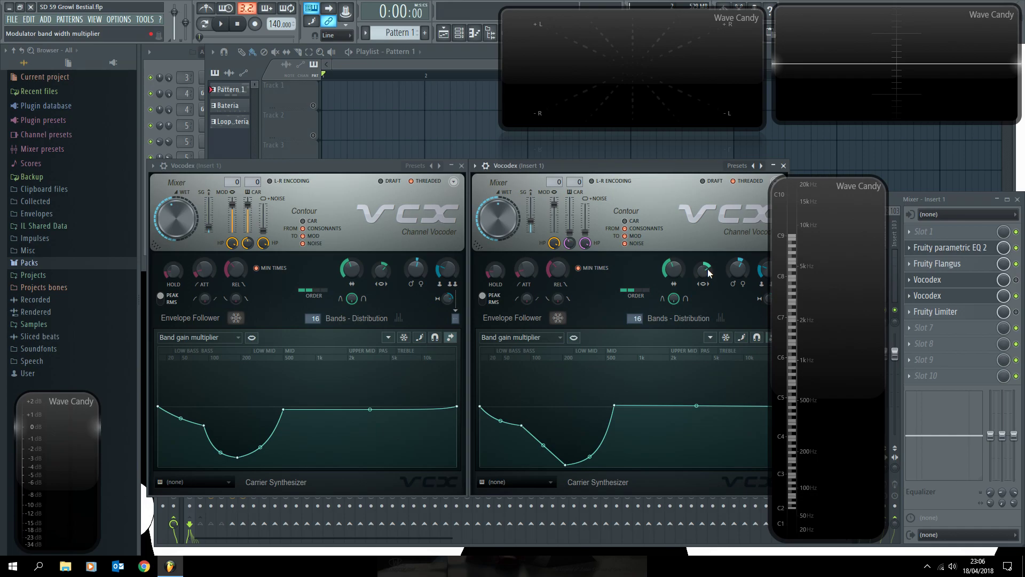
{"action": "key", "text": "space"}
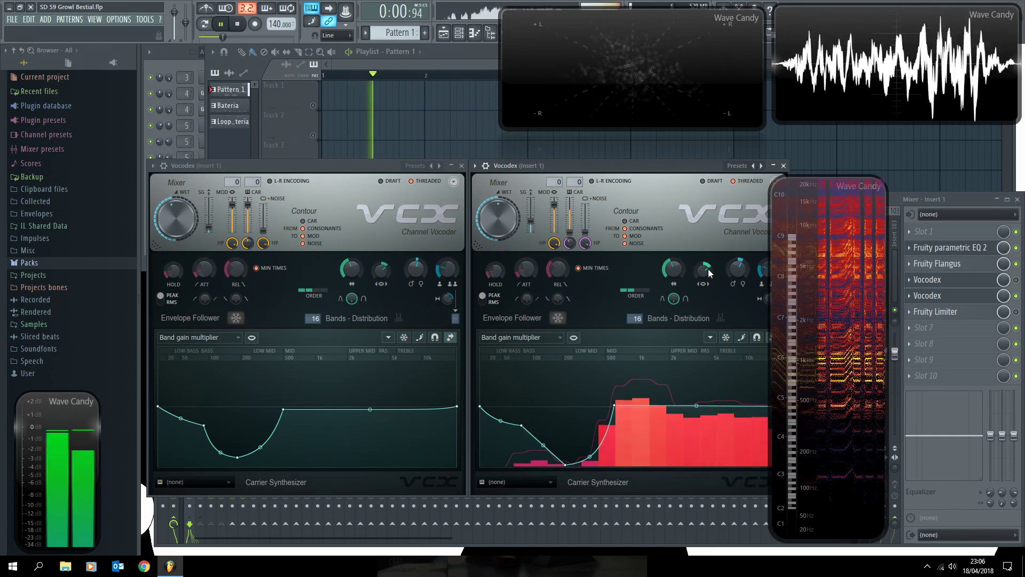
{"action": "key", "text": "space"}
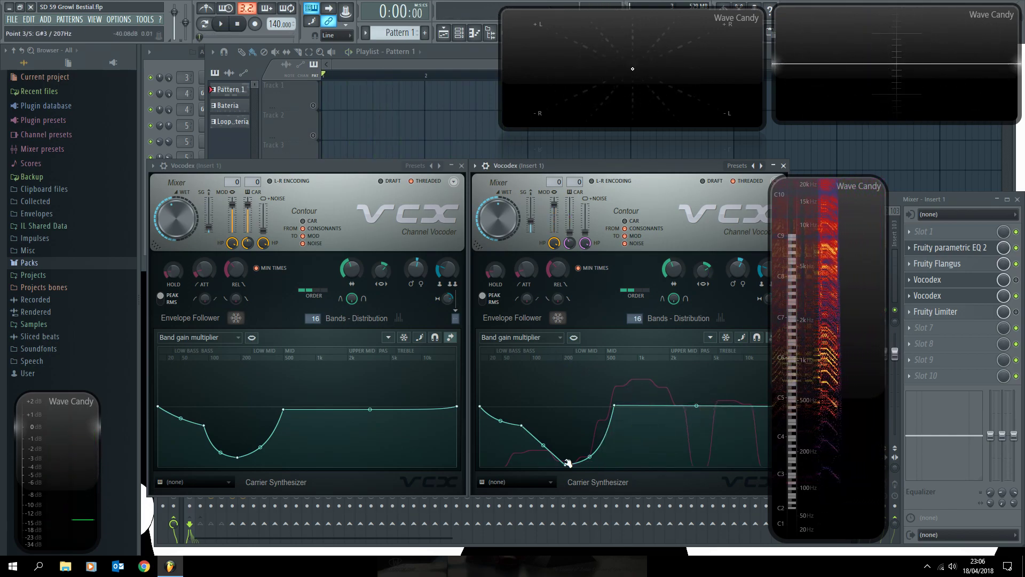
Show the new Vocodex's band distribution curve and bend it downward to a tension of about 24% during playback, then stop.
{"action": "left_click", "coordinate": [537, 337]}
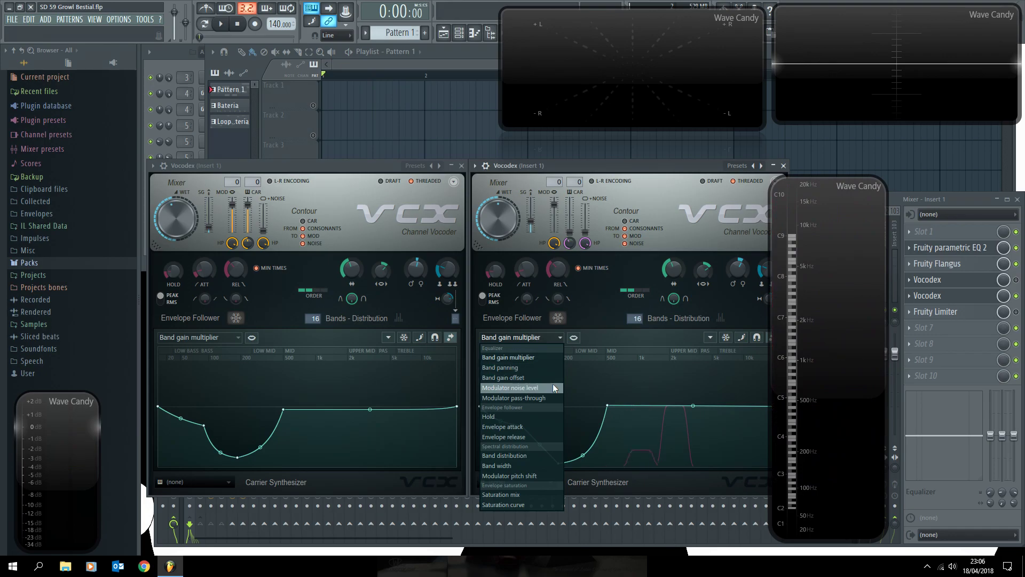
{"action": "left_click", "coordinate": [537, 453]}
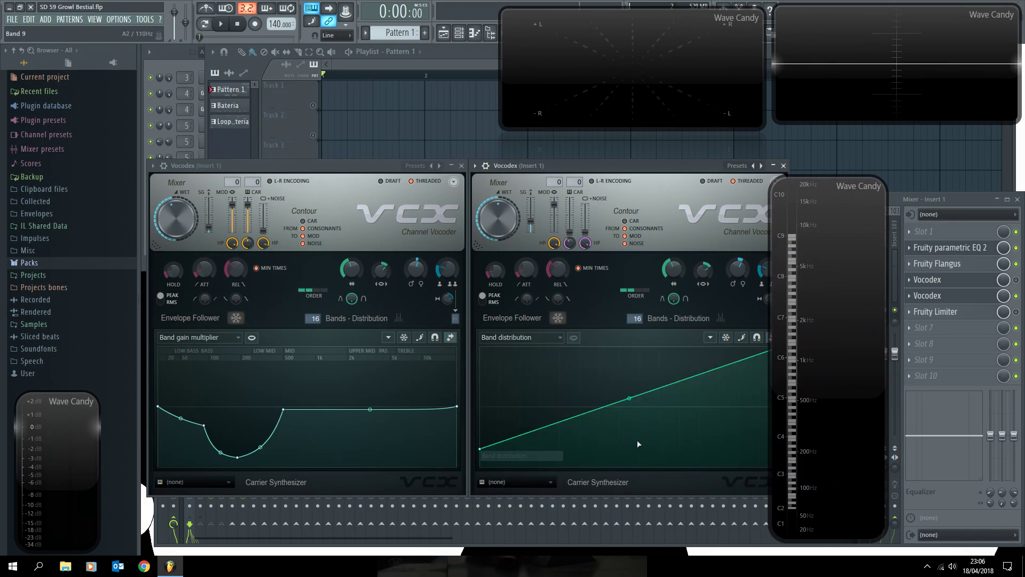
{"action": "key", "text": "space"}
{"action": "left_click_drag", "start_coordinate": [631, 397], "coordinate": [629, 432]}
{"action": "key", "text": "space"}
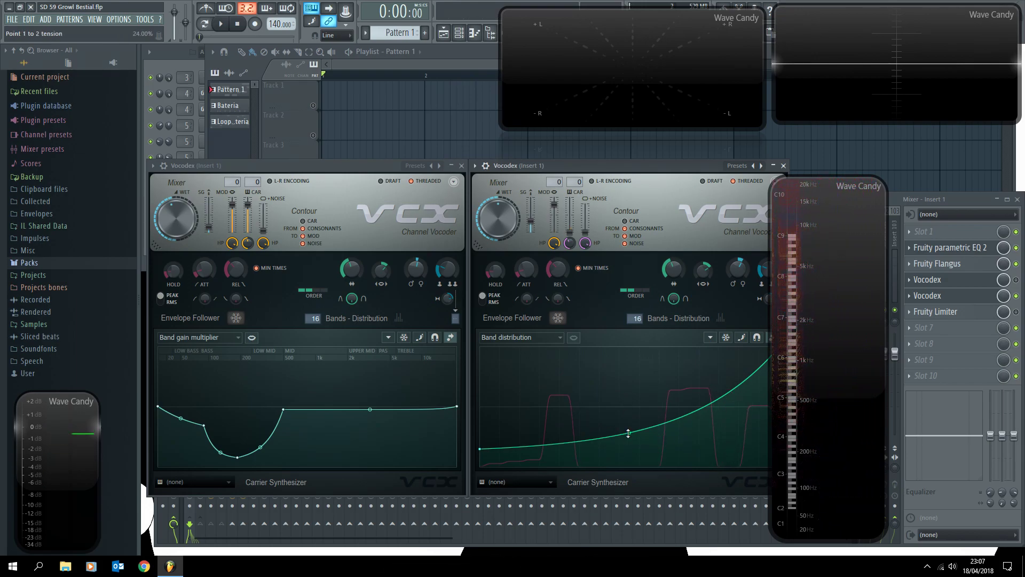
Add two inner points to the band distribution curve to form a hump and a dip, adjusting them during playback.
{"action": "right_click", "coordinate": [582, 409]}
{"action": "right_click", "coordinate": [639, 435]}
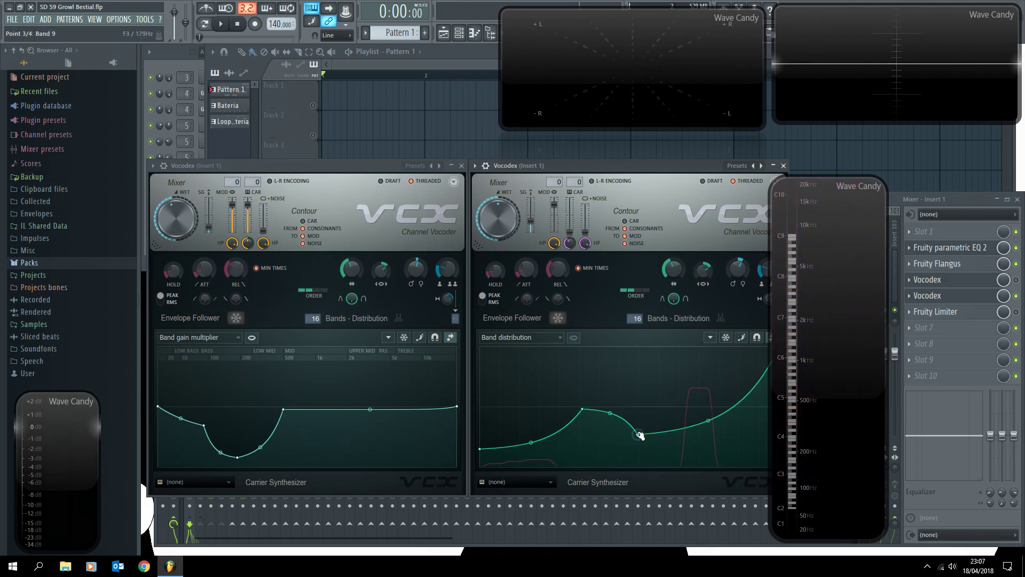
{"action": "key", "text": "space"}
{"action": "left_click_drag", "start_coordinate": [585, 411], "coordinate": [559, 420]}
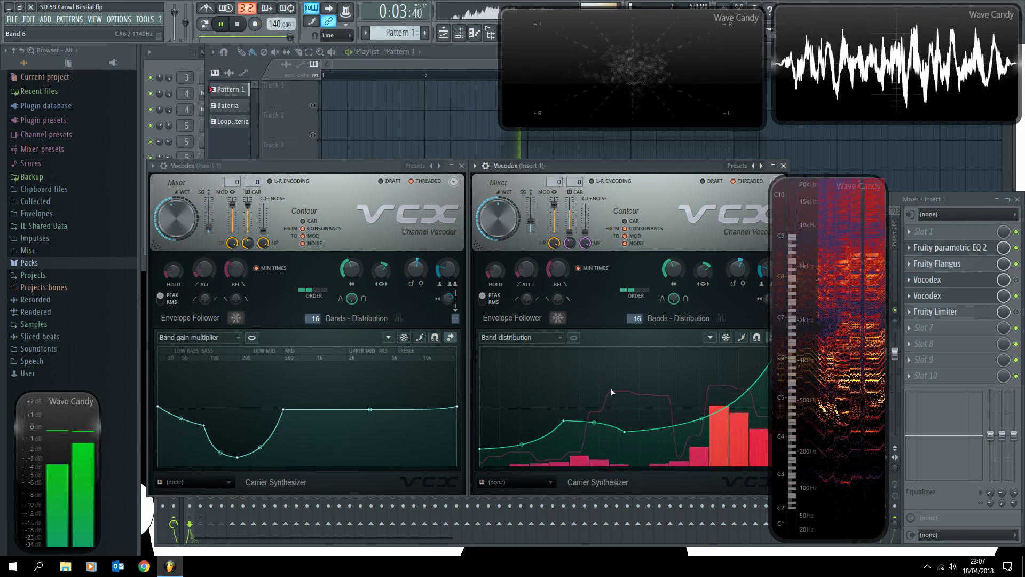
Compare the rebuilt Vocodex with the original by switching the active one on Insert 1, then stop playback and restore both Vocodex windows.
{"action": "left_click", "coordinate": [1018, 281]}
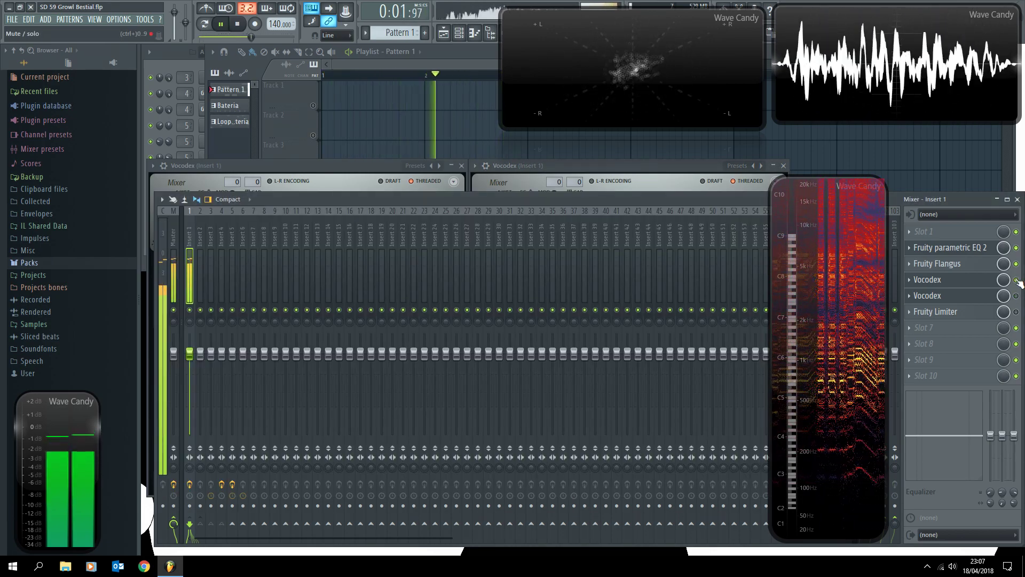
{"action": "key", "text": "space"}
{"action": "left_click", "coordinate": [586, 167]}
{"action": "left_click", "coordinate": [392, 167]}
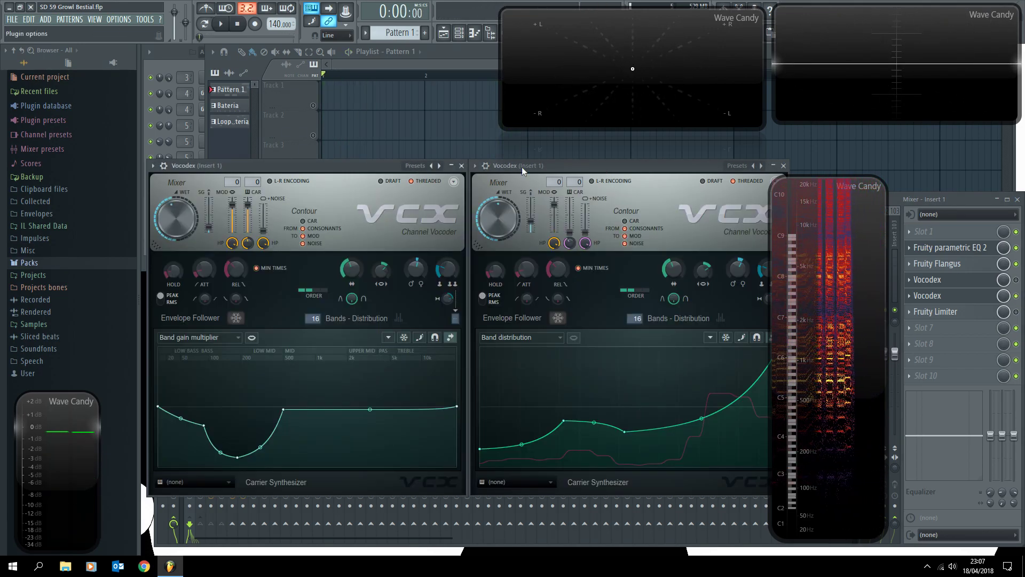
During playback, set the new Vocodex's band width multiplier to 230% and delete both inner points from its band distribution curve.
{"action": "left_click", "coordinate": [597, 167]}
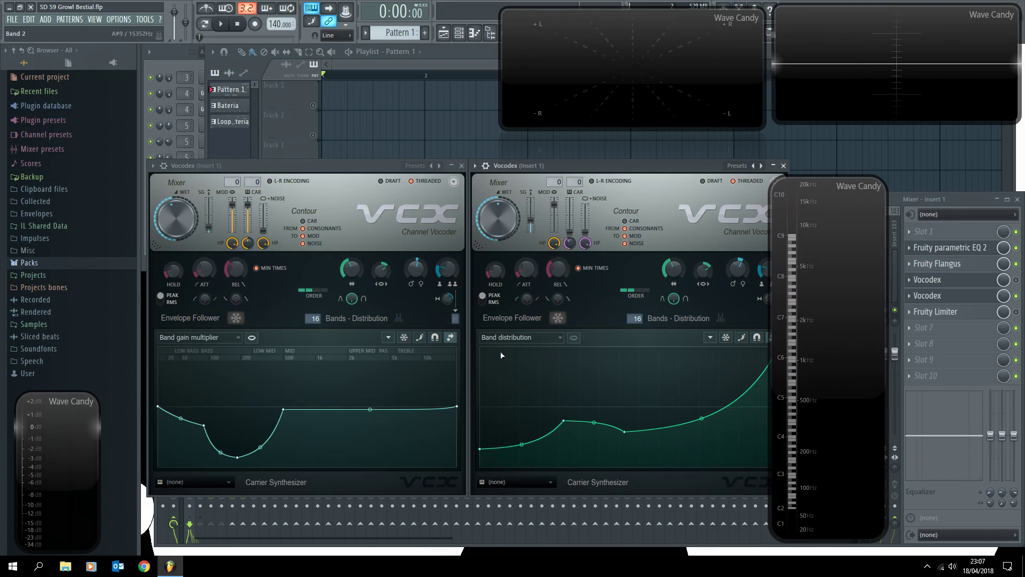
{"action": "key", "text": "space"}
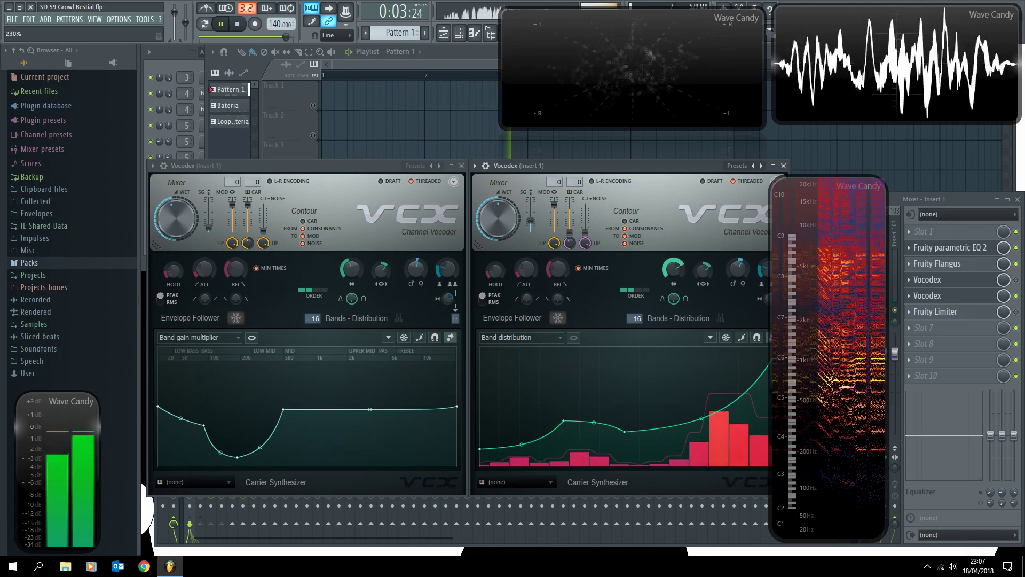
{"action": "left_click_drag", "start_coordinate": [627, 438], "coordinate": [602, 426]}
{"action": "right_click", "coordinate": [602, 425]}
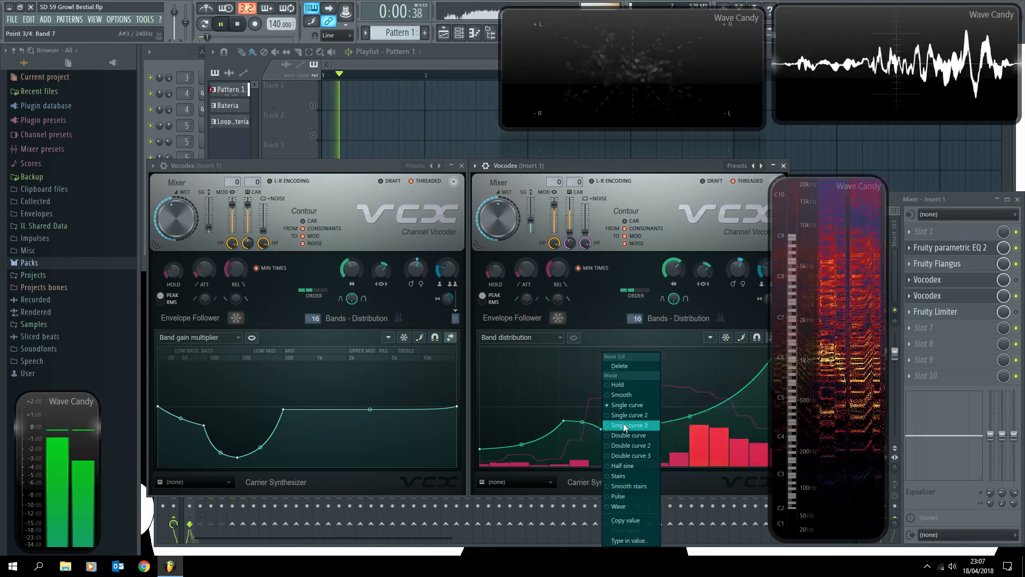
{"action": "left_click", "coordinate": [620, 367]}
{"action": "right_click", "coordinate": [566, 422]}
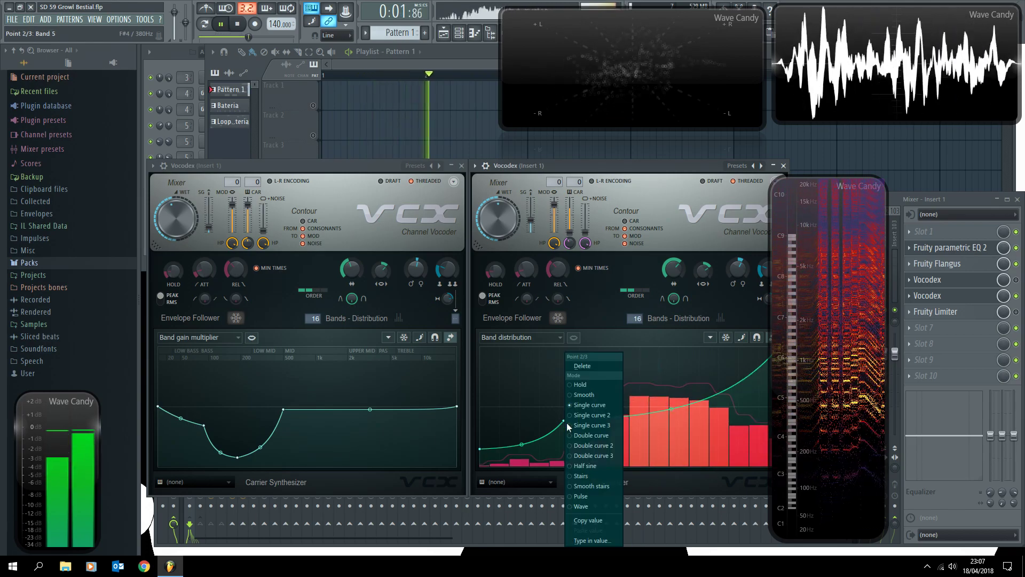
{"action": "left_click", "coordinate": [583, 366]}
Bend the band distribution curve upward, then return to the band gain multiplier curve and stop playback.
{"action": "left_click_drag", "start_coordinate": [634, 427], "coordinate": [629, 385]}
{"action": "left_click", "coordinate": [559, 340]}
{"action": "key", "text": "space"}
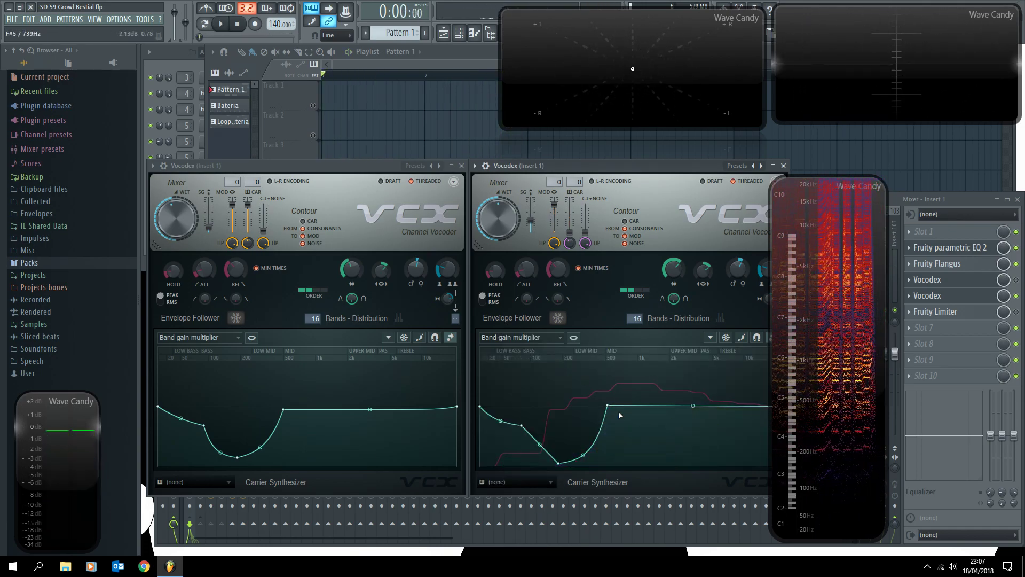
During playback, shift the band gain curve's low dip down in frequency and add a shallow dip in the upper mids.
{"action": "key", "text": "space"}
{"action": "right_click", "coordinate": [690, 426]}
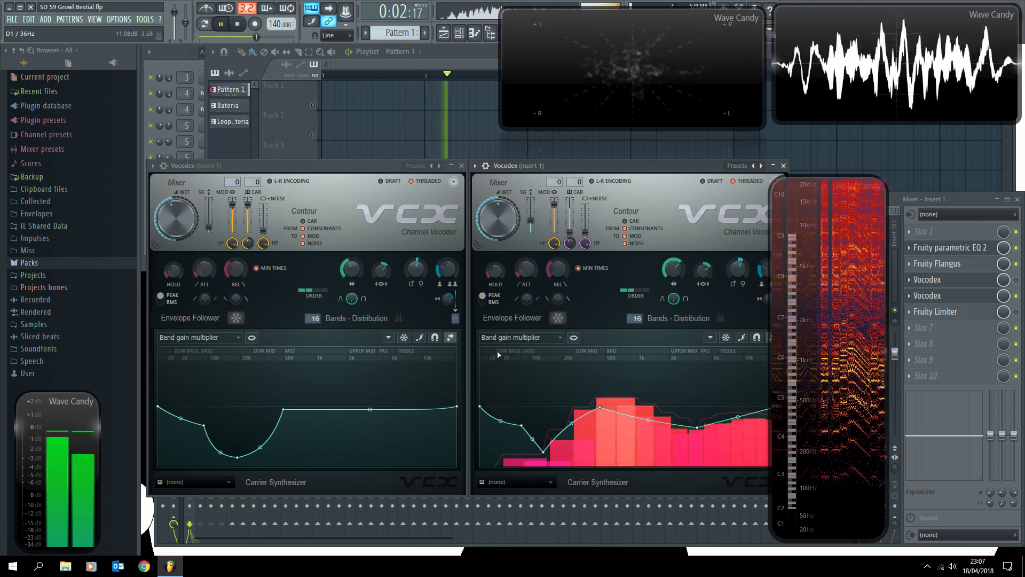
{"action": "key", "text": "space"}
Bypass Fruity parametric EQ 2 on Insert 1, play the bass without it, and bring both Vocodex windows back into view.
{"action": "left_click", "coordinate": [980, 249]}
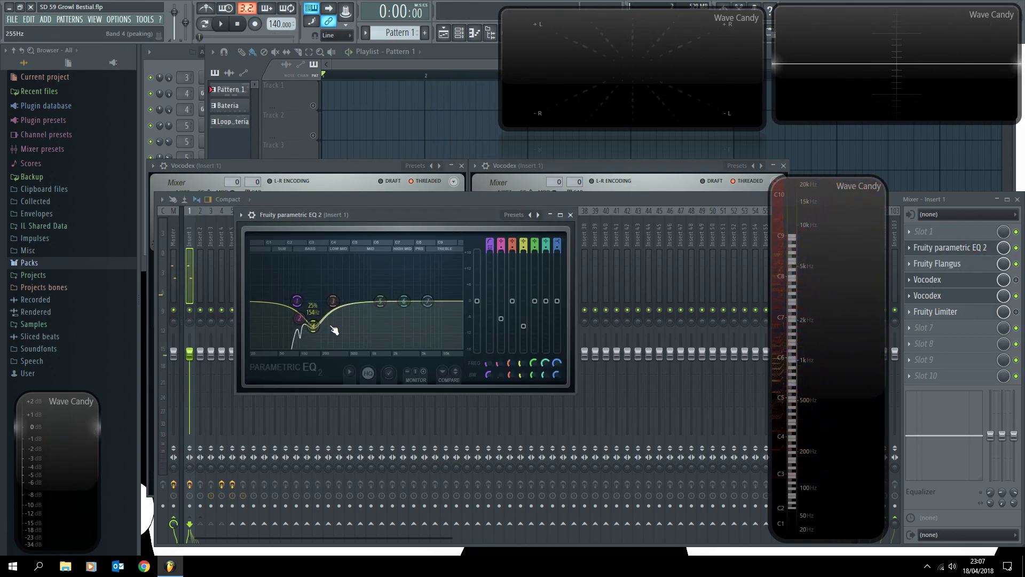
{"action": "left_click", "coordinate": [1017, 249]}
{"action": "key", "text": "space"}
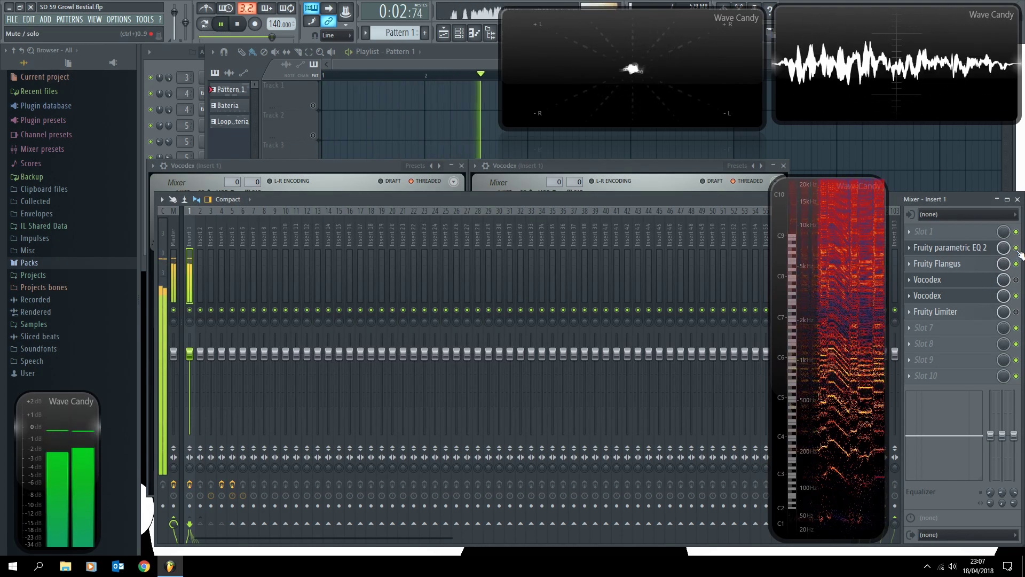
{"action": "left_click", "coordinate": [956, 298]}
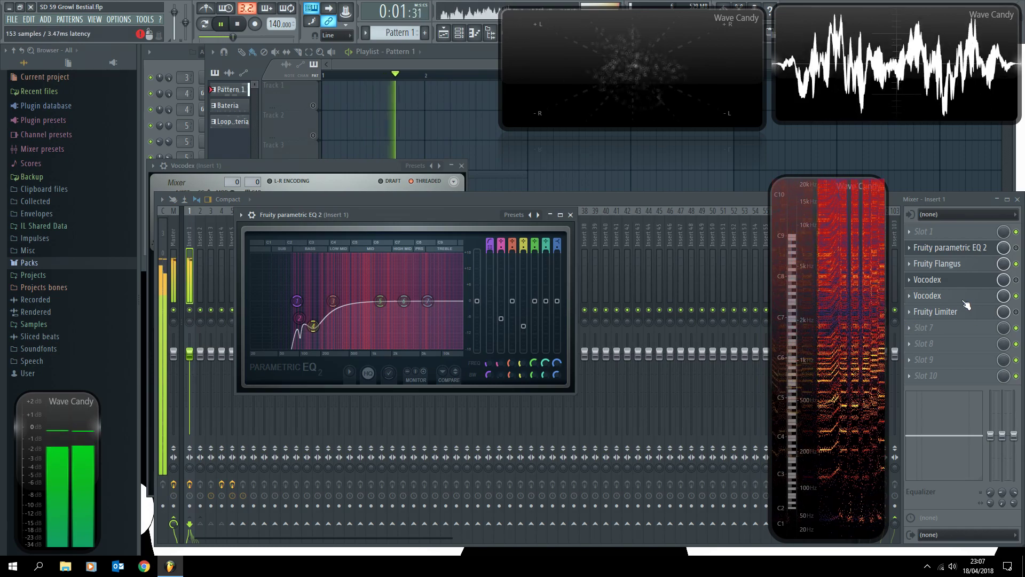
{"action": "left_click", "coordinate": [960, 299]}
{"action": "left_click", "coordinate": [379, 164]}
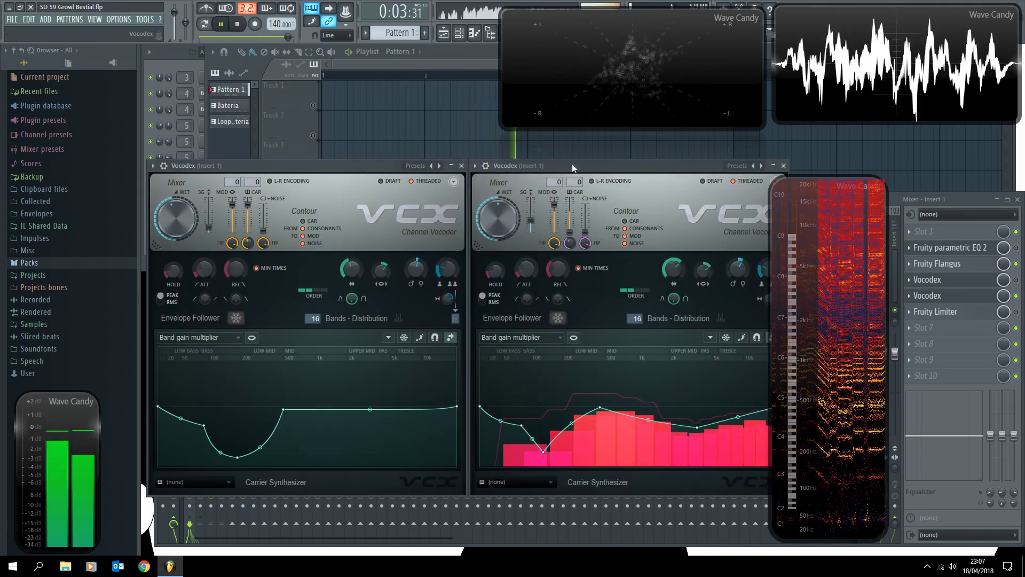
Lower the band gain curve to about -30 dB at 131 Hz and about -12 dB at 80 Hz, then stop playback and re-enable the EQ.
{"action": "left_click_drag", "start_coordinate": [571, 424], "coordinate": [544, 463]}
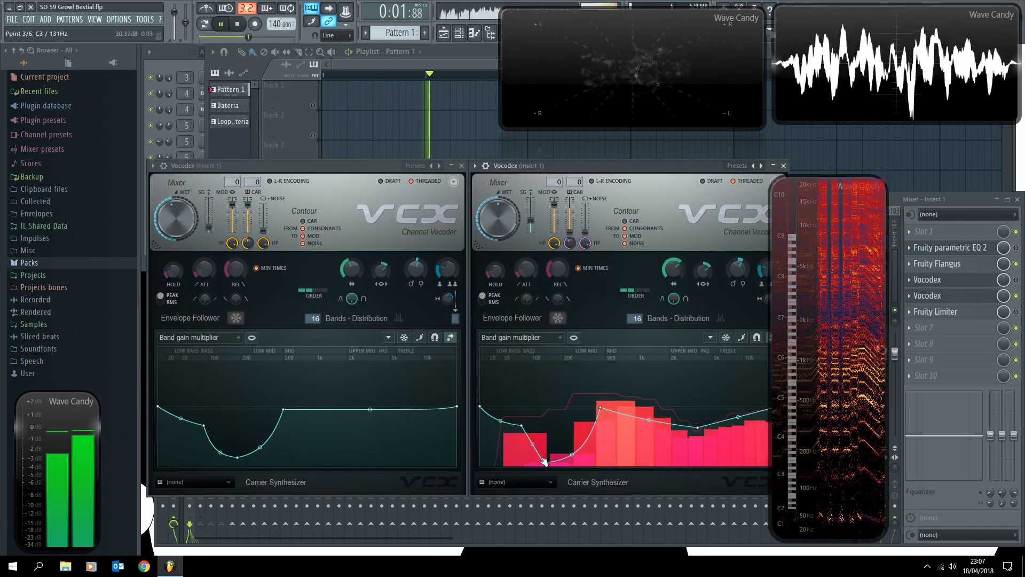
{"action": "left_click_drag", "start_coordinate": [521, 423], "coordinate": [520, 442]}
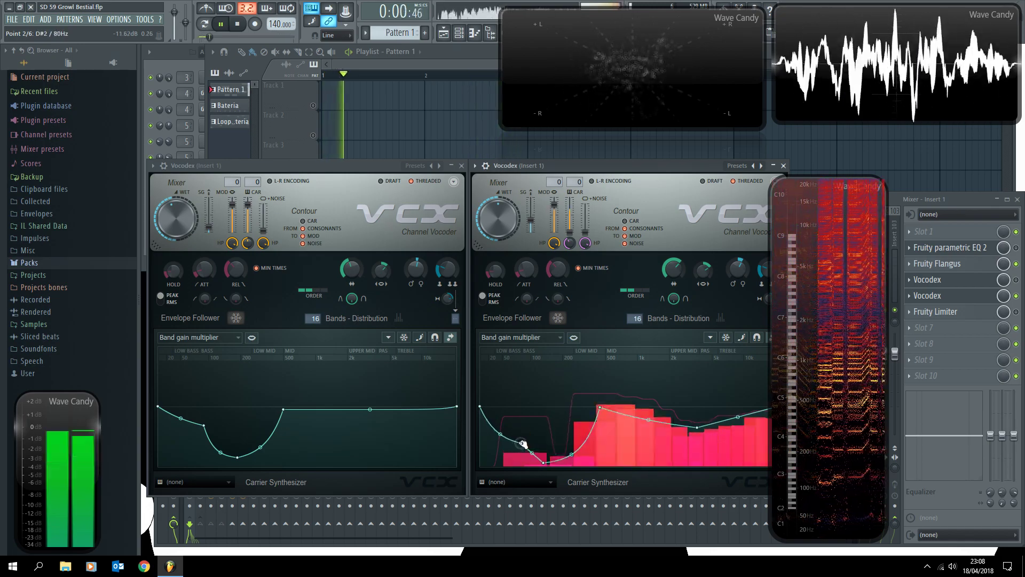
{"action": "key", "text": "space"}
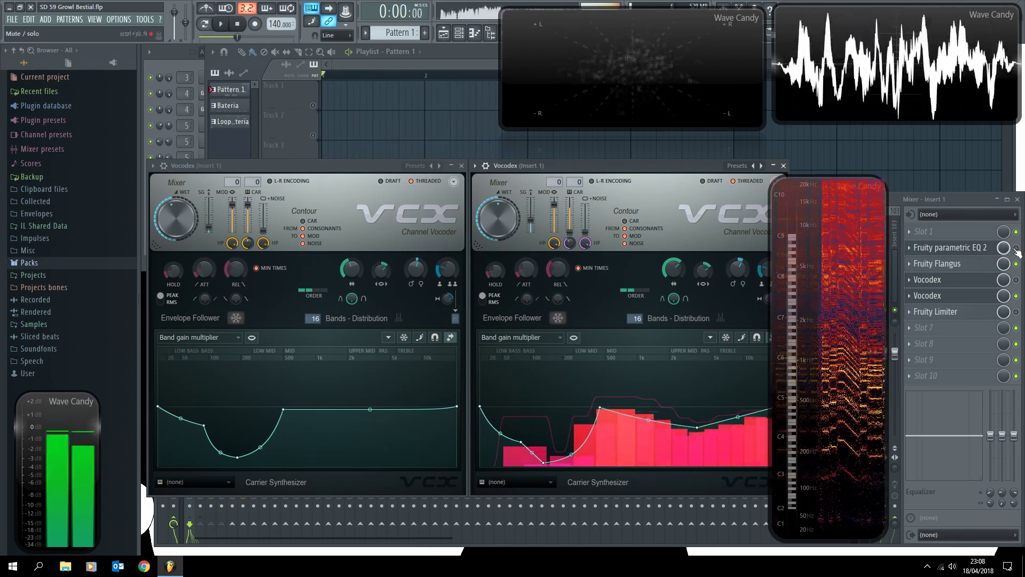
{"action": "left_click", "coordinate": [1016, 247]}
Check the clips in the playlist, play the bass with the rebuilt Vocodex from the mixer, and bring up the channel rack.
{"action": "left_click", "coordinate": [459, 58]}
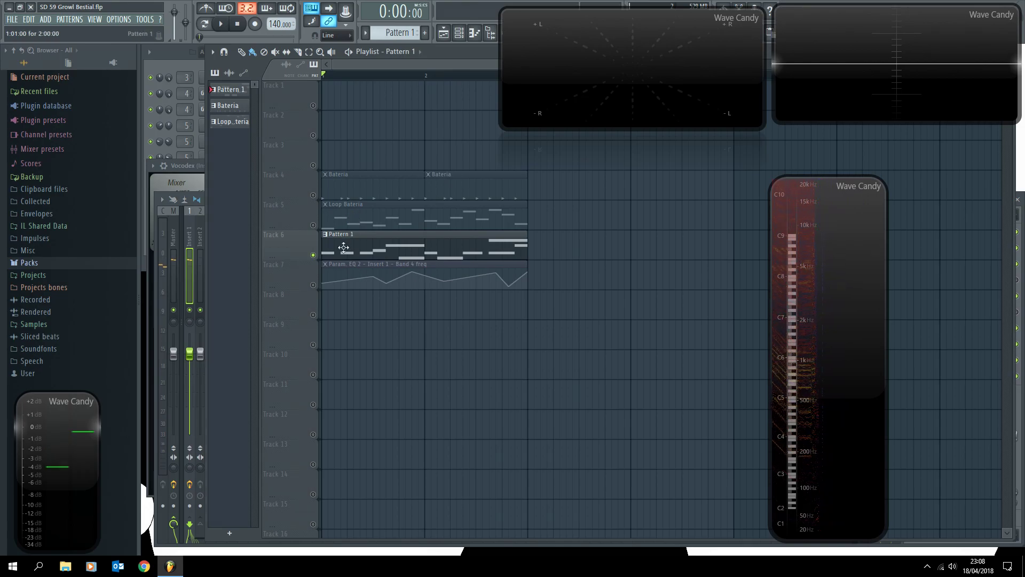
{"action": "key", "text": "F9"}
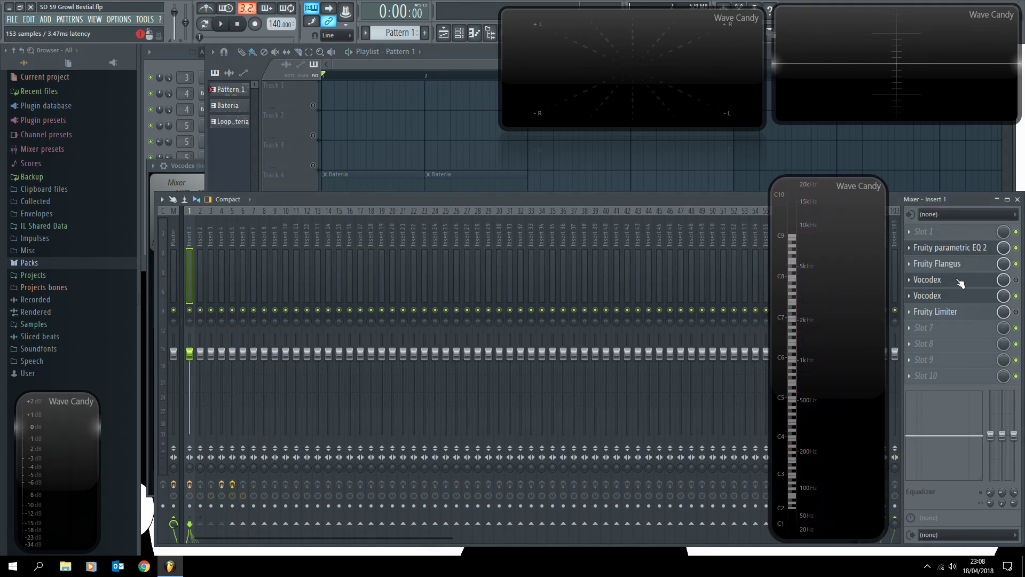
{"action": "key", "text": "space"}
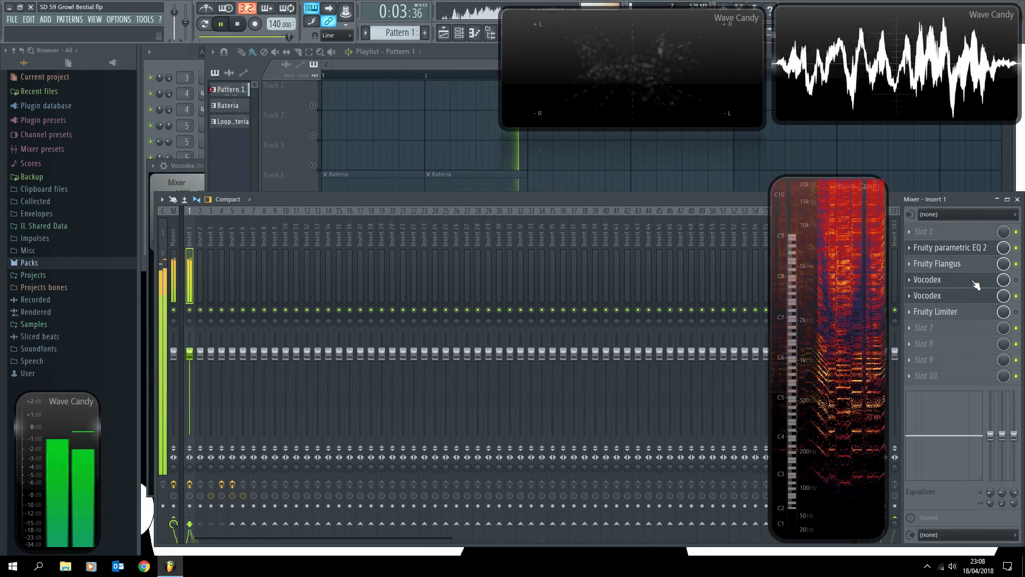
{"action": "left_click", "coordinate": [175, 56]}
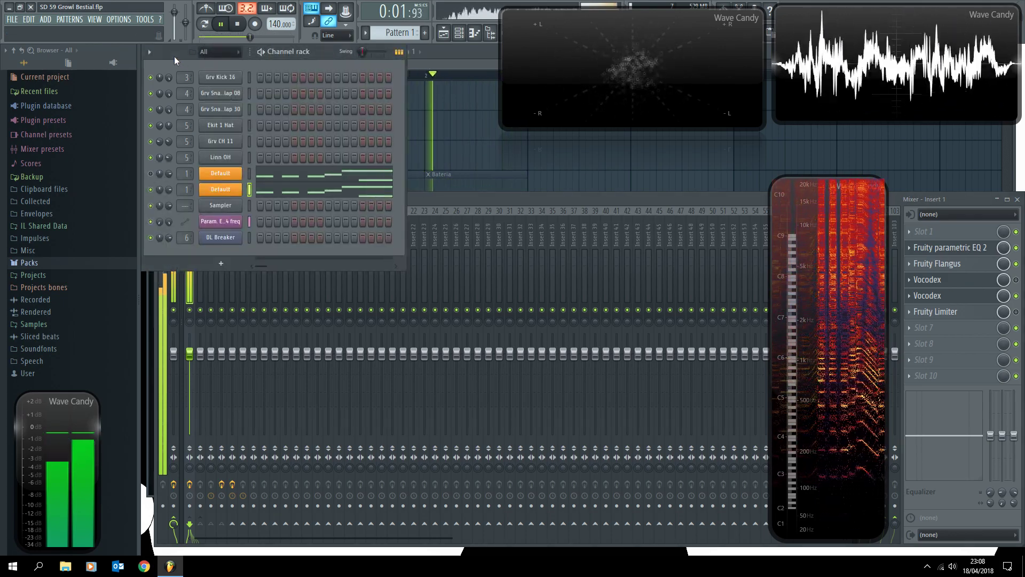
{"action": "key", "text": "space"}
Mute the lower Default channel, unmute the upper one, activate only the original Vocodex on Insert 1, and play the bass for comparison.
{"action": "left_click", "coordinate": [151, 189]}
{"action": "left_click", "coordinate": [150, 174]}
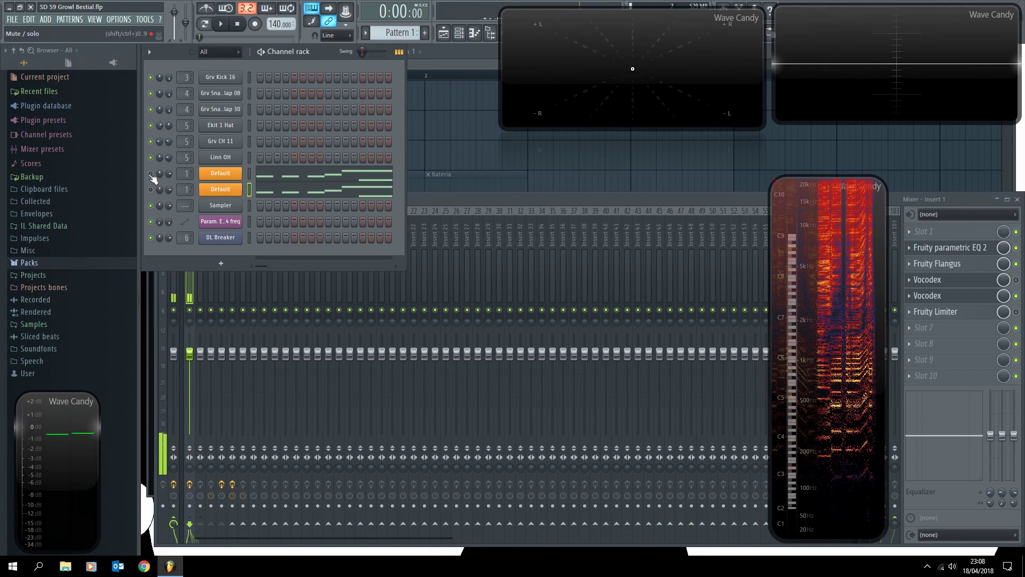
{"action": "left_click", "coordinate": [1019, 285]}
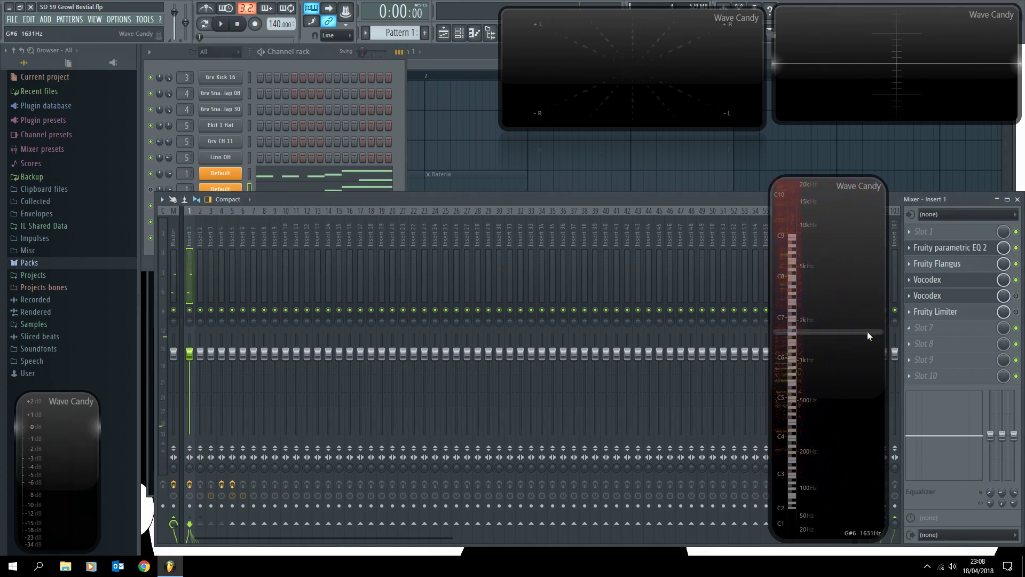
{"action": "key", "text": "space"}
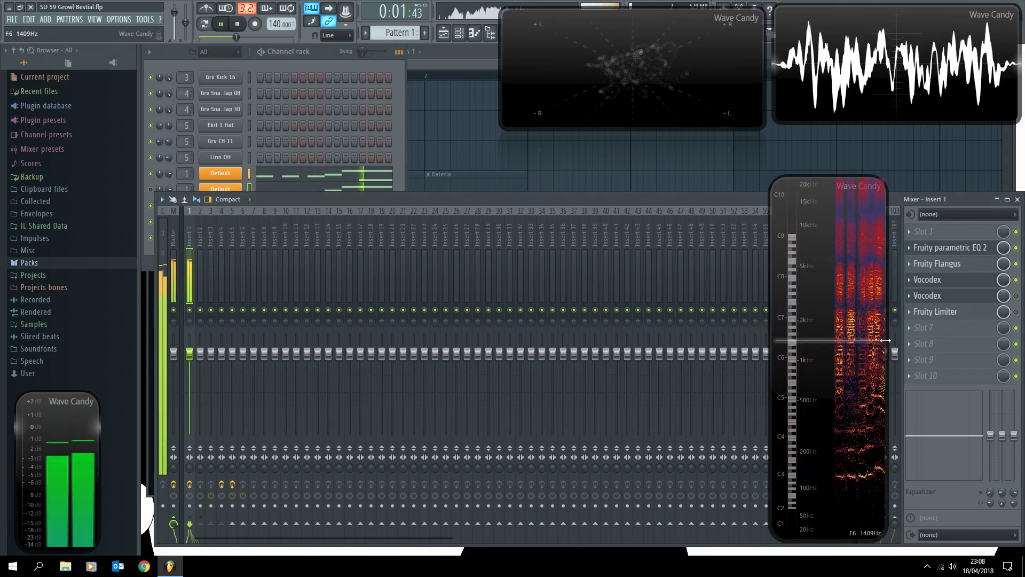
Mute the upper Default channel in the channel rack and stop playback.
{"action": "left_click", "coordinate": [328, 52]}
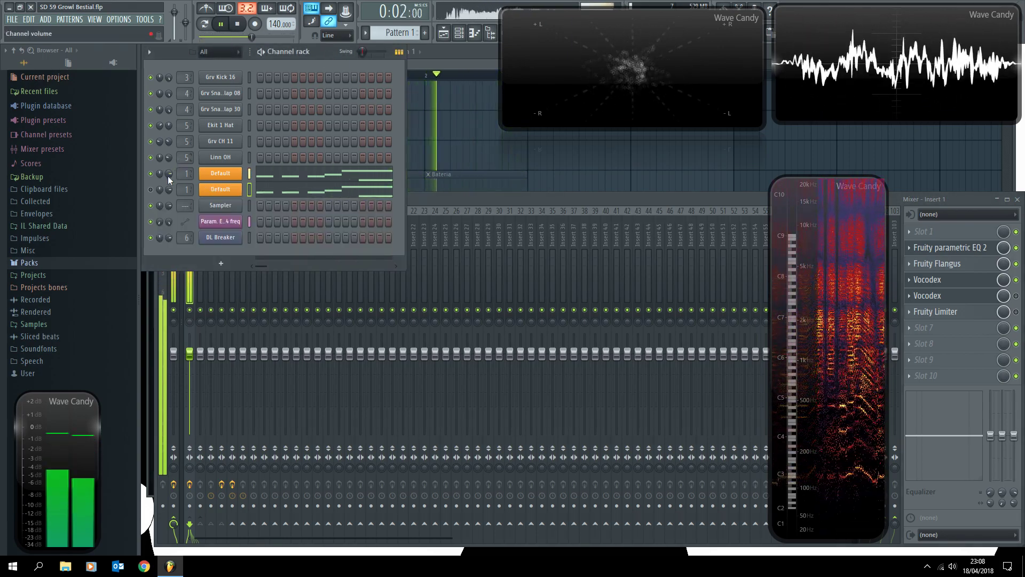
{"action": "left_click", "coordinate": [152, 173]}
{"action": "key", "text": "space"}
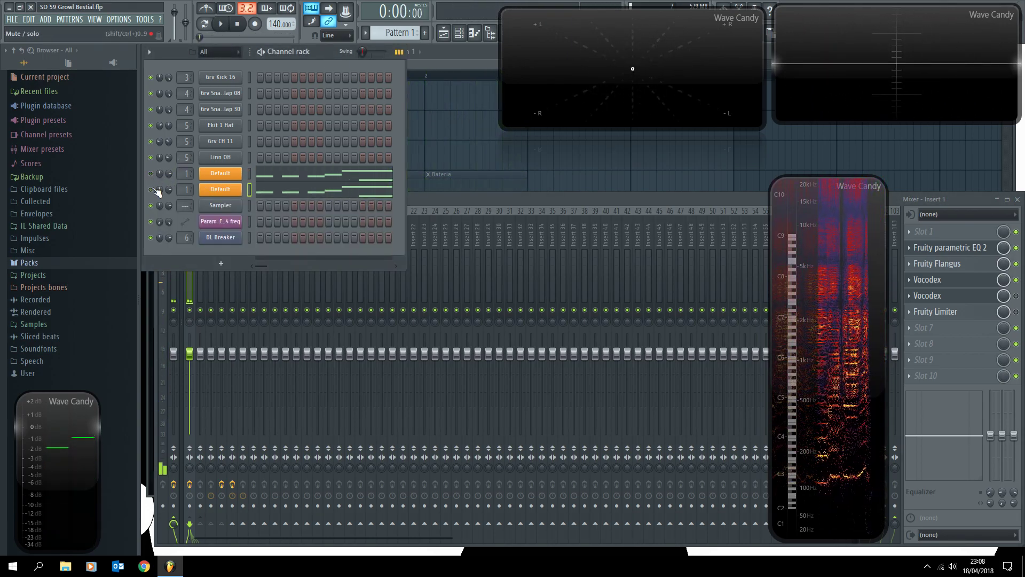
Unmute the lower Default channel, activate only the rebuilt Vocodex on Insert 1, and play the bass with Parametric EQ 2 in view.
{"action": "left_click", "coordinate": [152, 190]}
{"action": "left_click", "coordinate": [1016, 281]}
{"action": "left_click", "coordinate": [1017, 296]}
{"action": "key", "text": "space"}
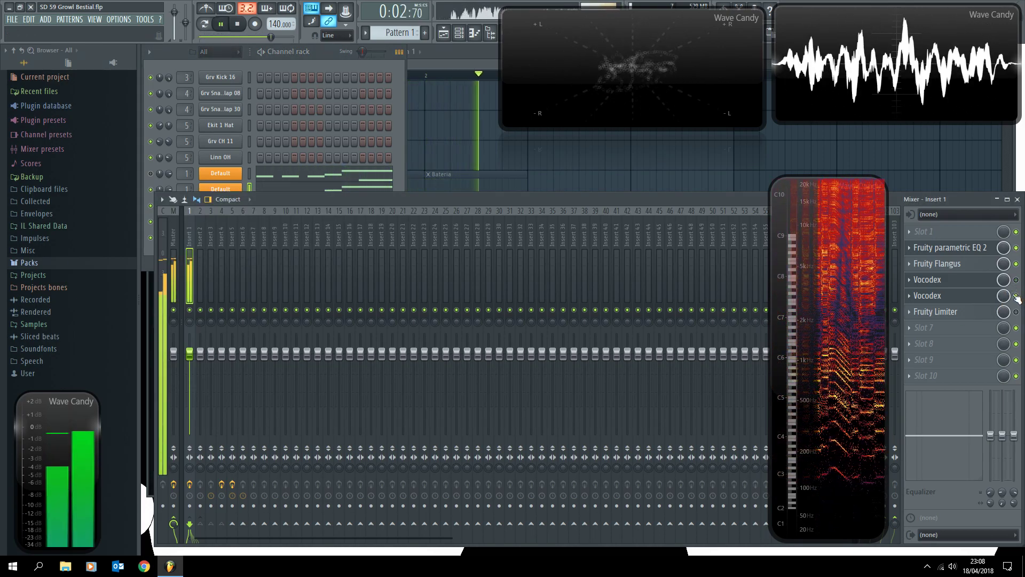
{"action": "left_click", "coordinate": [950, 247]}
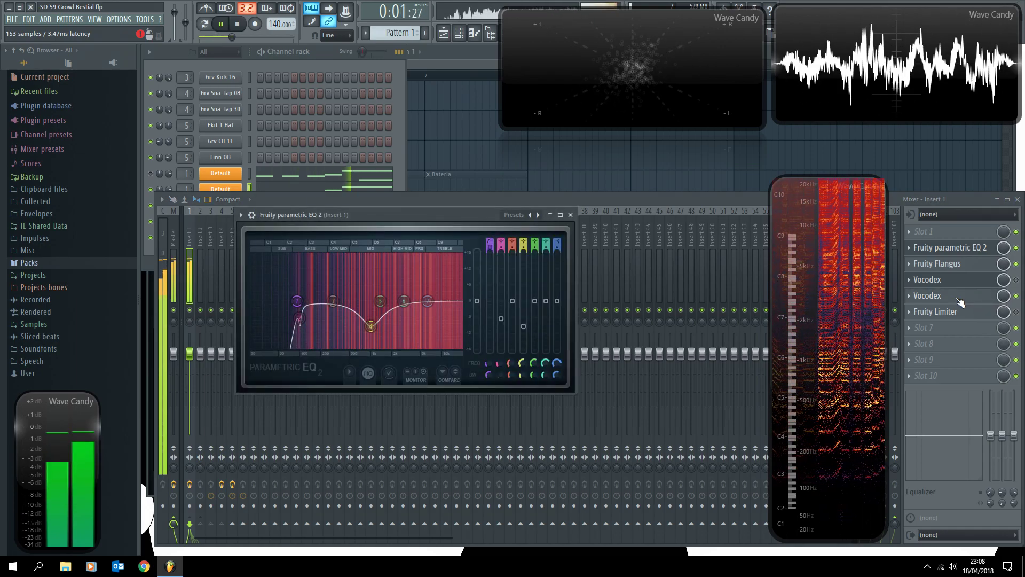
Set the main pitch of the lower Default channel's Sytrus to -12 semitones.
{"action": "left_click", "coordinate": [319, 56]}
{"action": "key", "text": "space"}
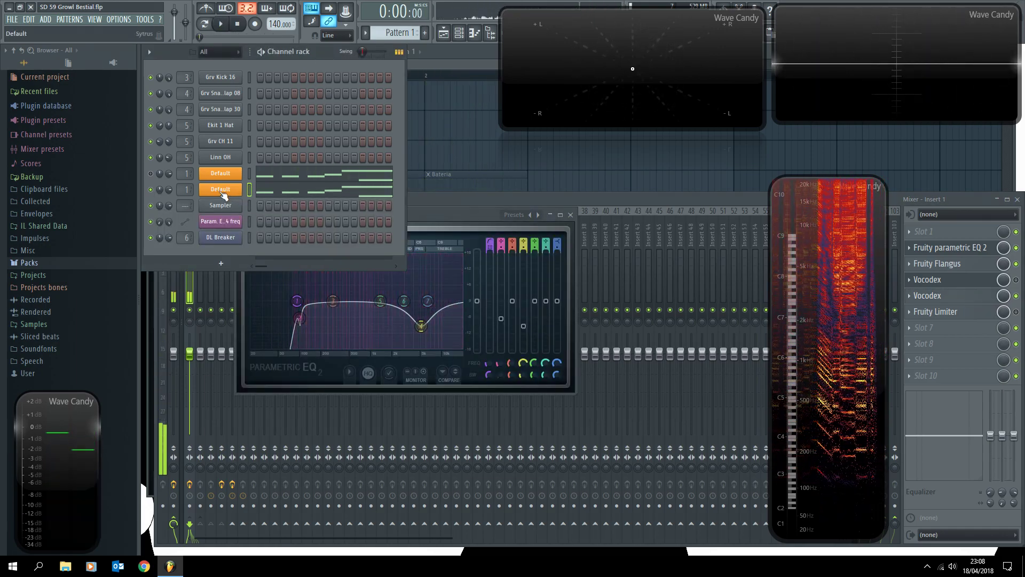
{"action": "left_click", "coordinate": [221, 190]}
{"action": "left_click", "coordinate": [260, 242]}
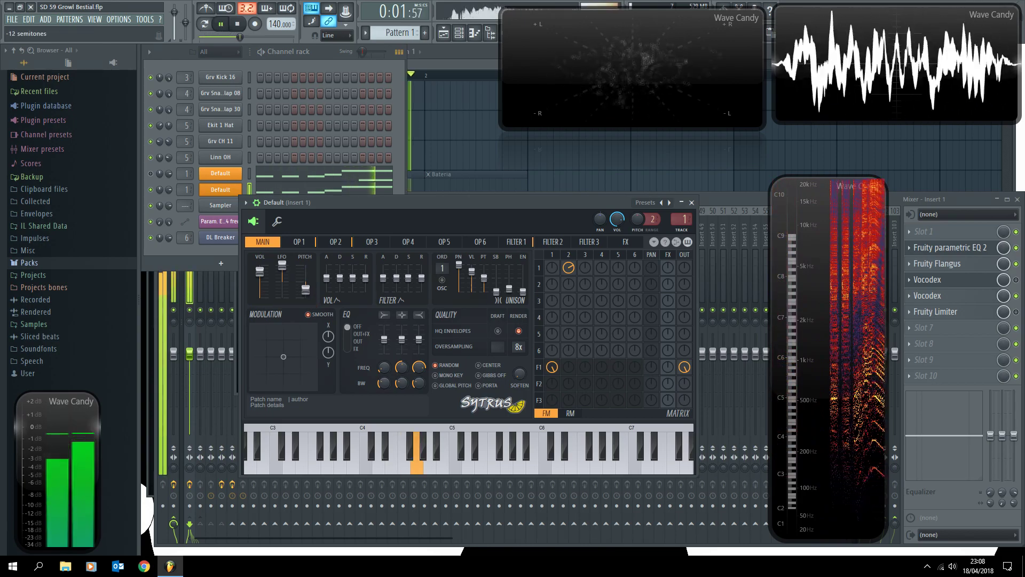
{"action": "left_click", "coordinate": [691, 202]}
Reshape the rebuilt Vocodex's band gain curve with a dip around 200 Hz, a peak just above 1 kHz and falling highs.
{"action": "left_click", "coordinate": [987, 295]}
{"action": "left_click", "coordinate": [981, 296]}
{"action": "left_click", "coordinate": [977, 298]}
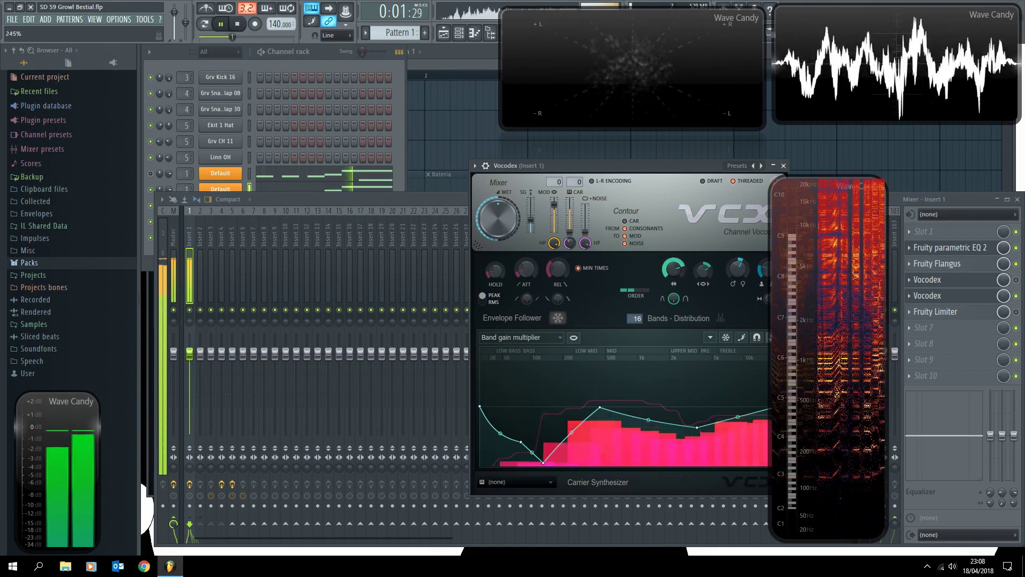
{"action": "left_click_drag", "start_coordinate": [599, 407], "coordinate": [584, 422]}
{"action": "left_click_drag", "start_coordinate": [543, 463], "coordinate": [522, 436]}
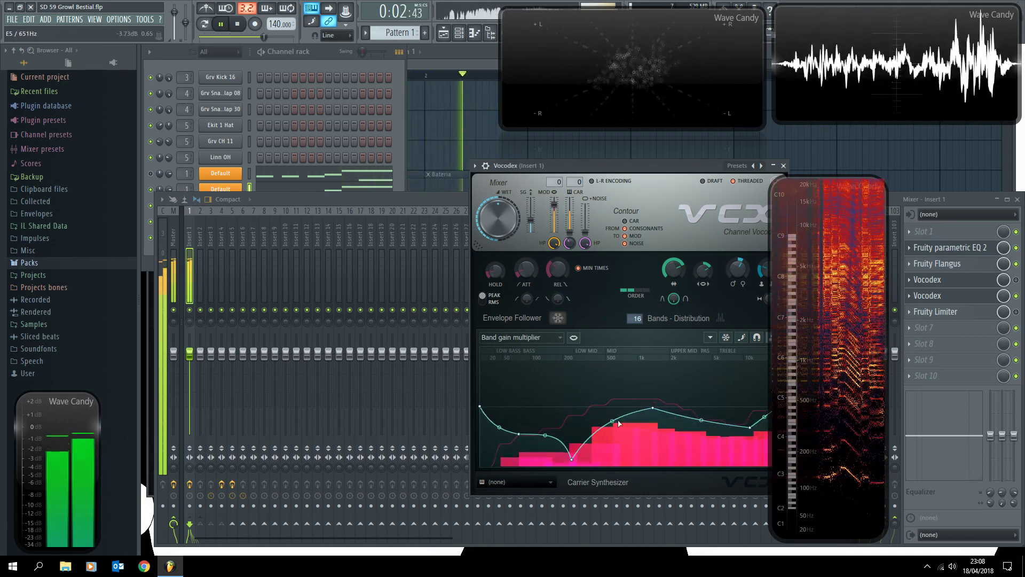
{"action": "left_click_drag", "start_coordinate": [752, 426], "coordinate": [723, 434]}
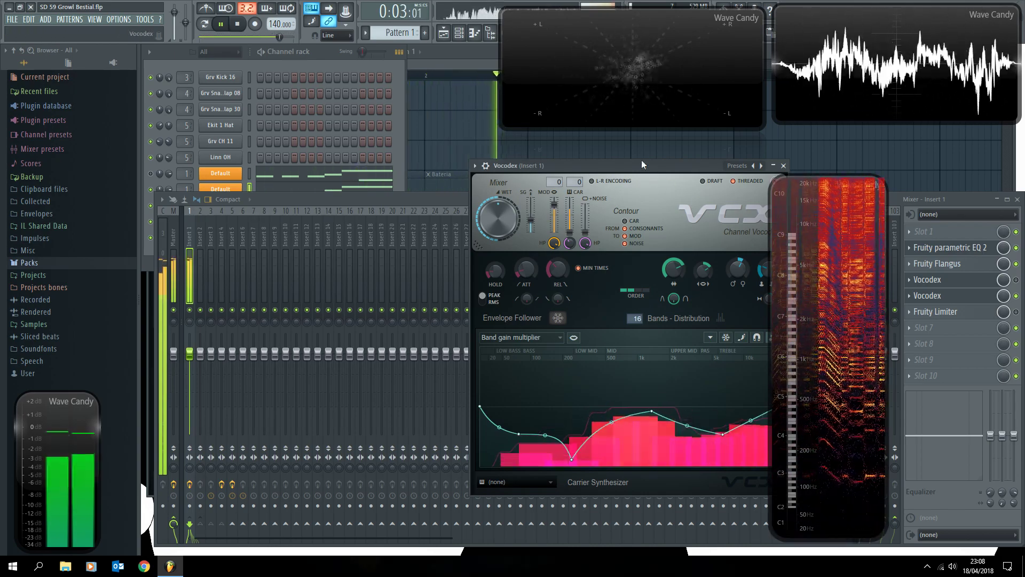
{"action": "left_click_drag", "start_coordinate": [642, 165], "coordinate": [515, 174]}
{"action": "left_click_drag", "start_coordinate": [651, 415], "coordinate": [585, 450]}
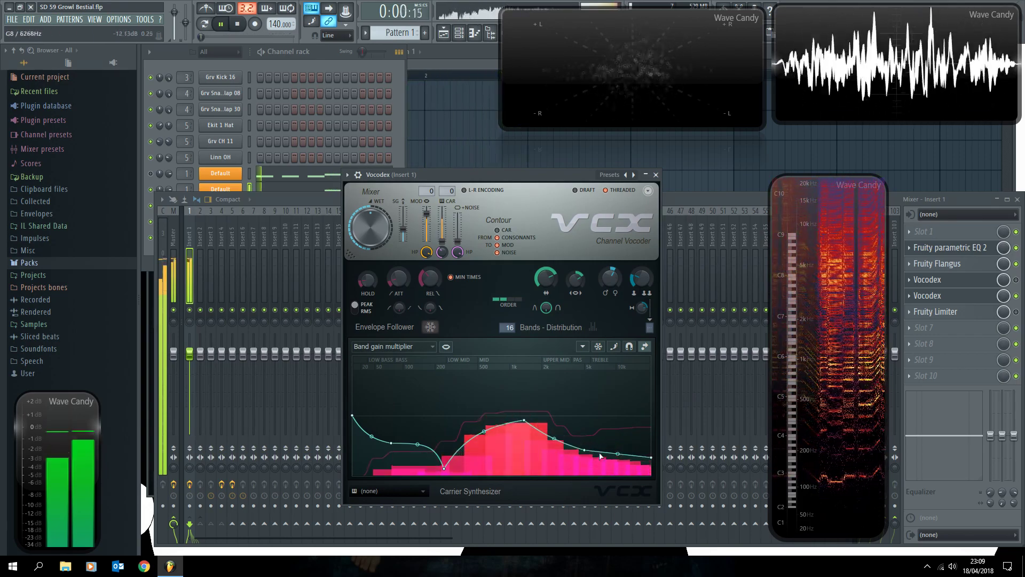
Bend the rebuilt Vocodex's band distribution curve to about 9% tension between its two points, and stop playback.
{"action": "left_click", "coordinate": [394, 346]}
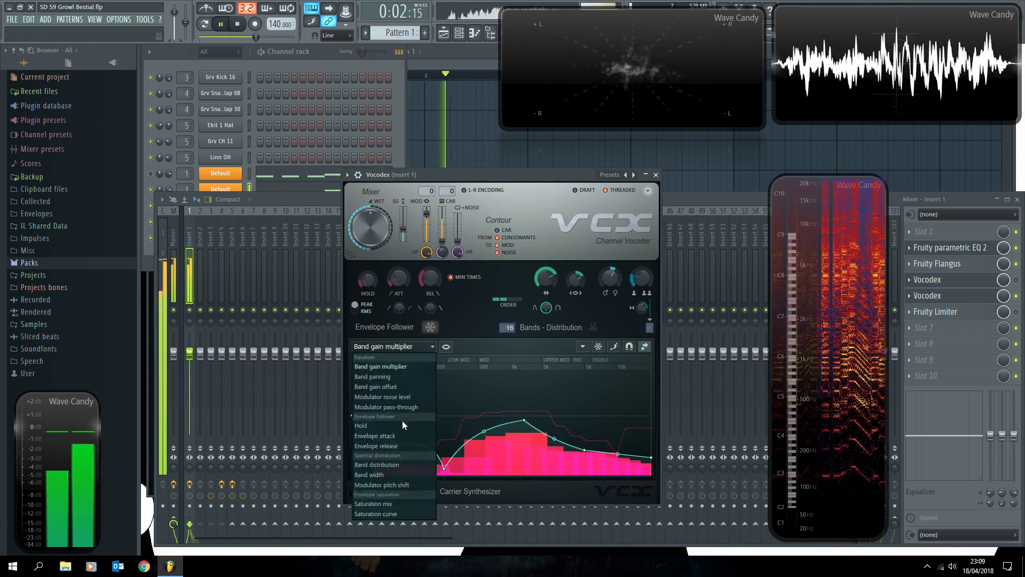
{"action": "left_click", "coordinate": [402, 421]}
{"action": "left_click_drag", "start_coordinate": [508, 398], "coordinate": [508, 423]}
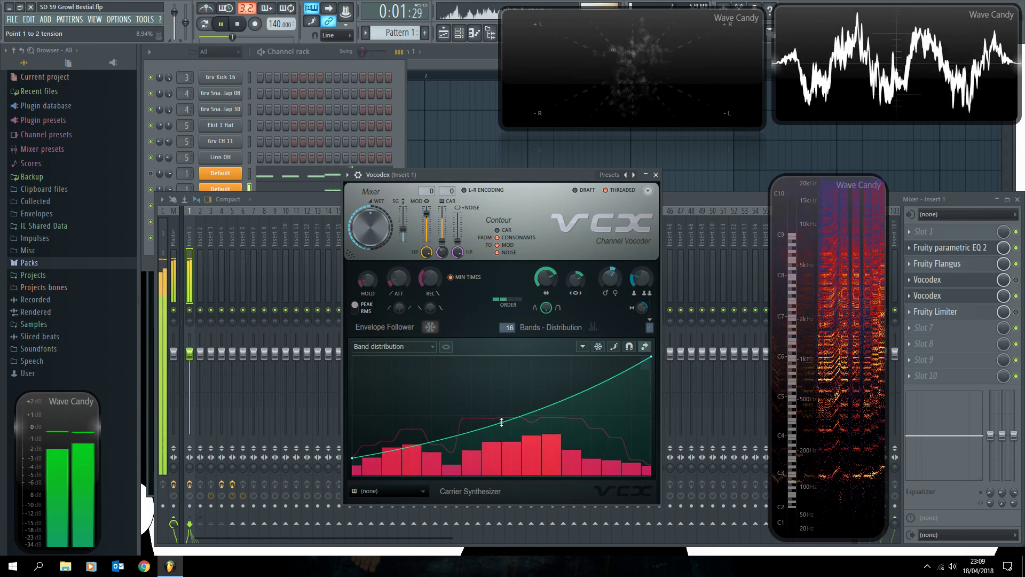
{"action": "key", "text": "space"}
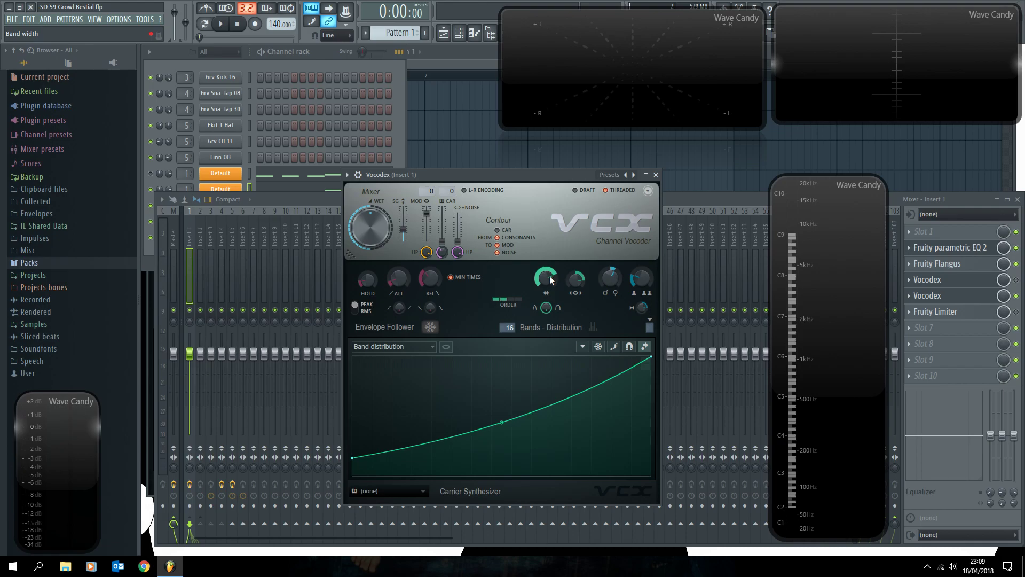
Lower the rebuilt Vocodex's band order and play the bass to judge the sound.
{"action": "key", "text": "space"}
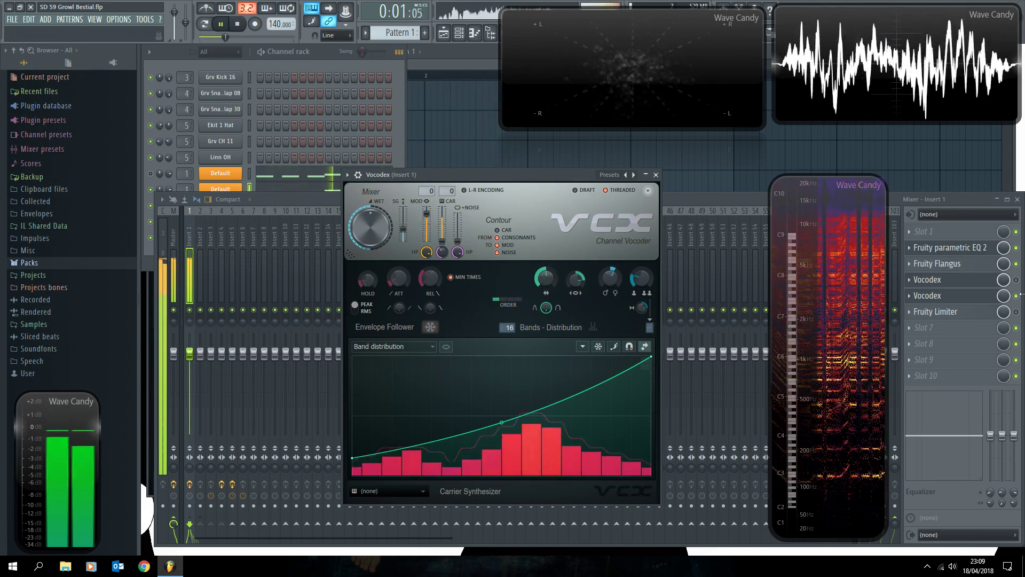
{"action": "left_click", "coordinate": [340, 57]}
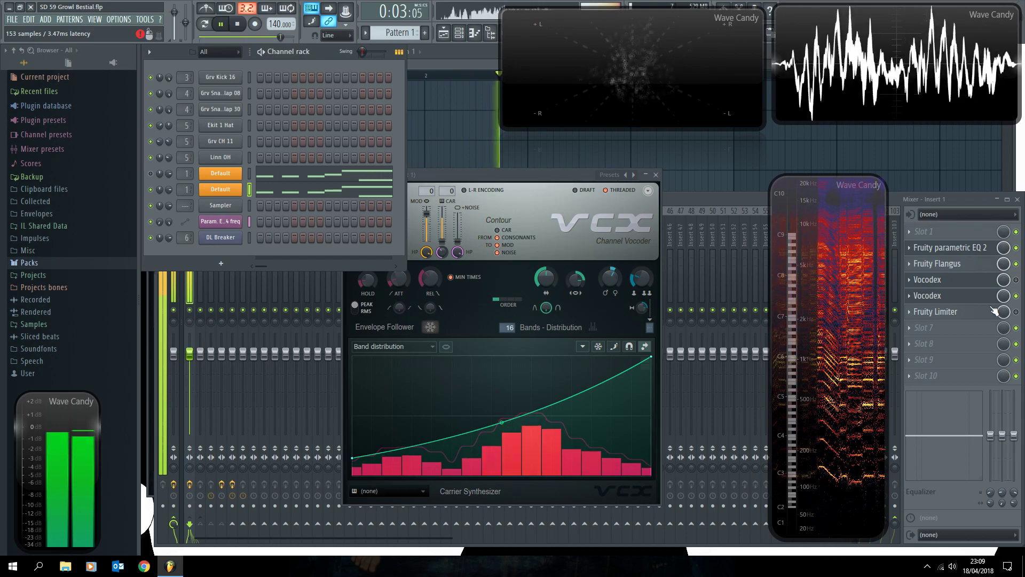
{"action": "key", "text": "space"}
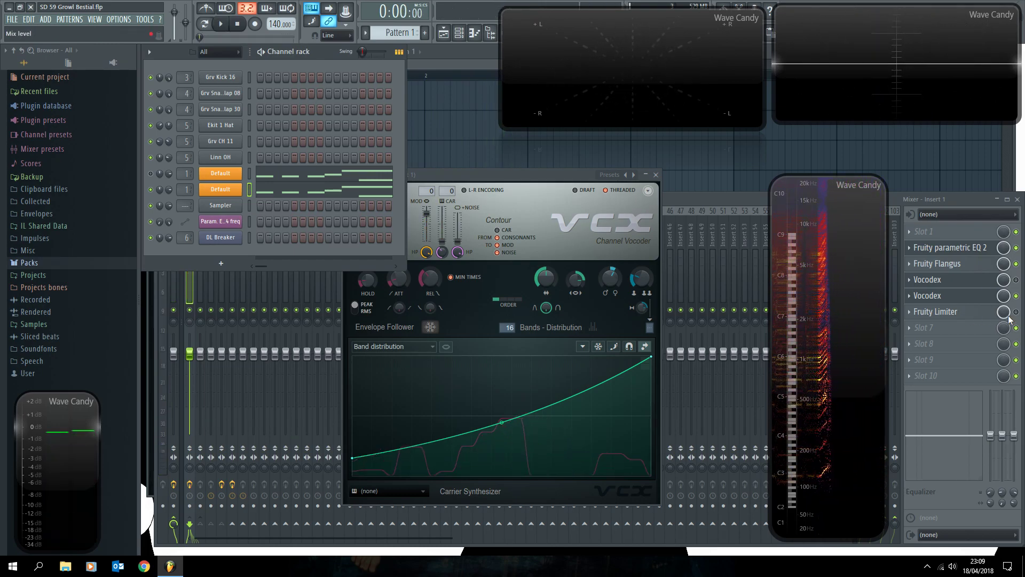
Enable the Fruity Limiter on Insert 1 and check the drum and bass clips in the playlist.
{"action": "left_click", "coordinate": [956, 312]}
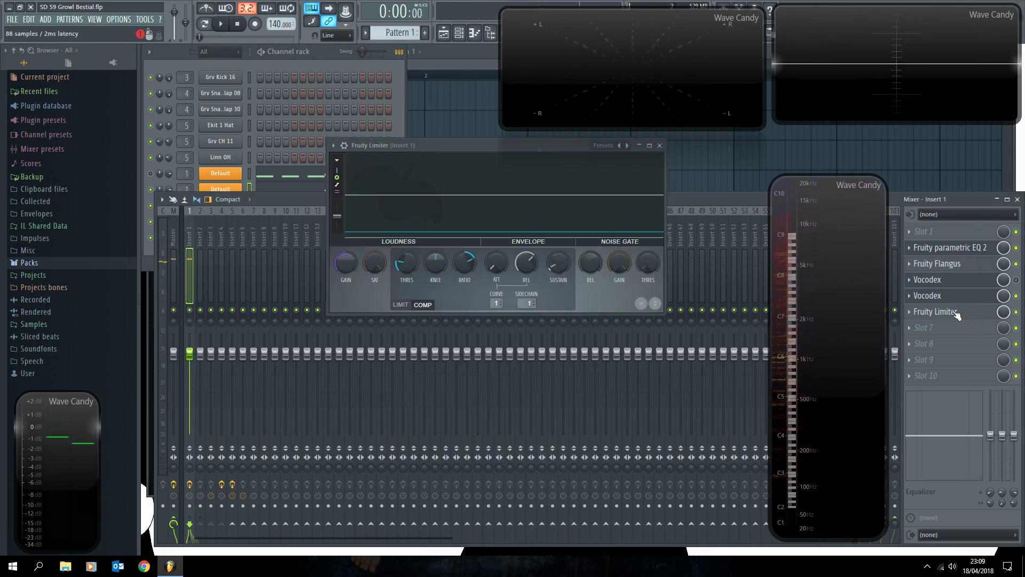
{"action": "left_click", "coordinate": [343, 56]}
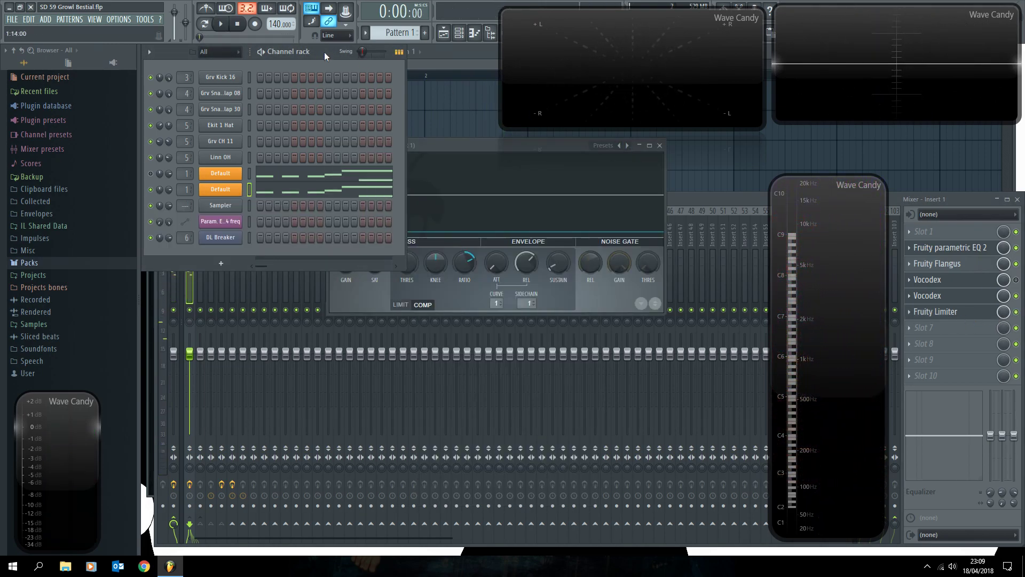
{"action": "left_click", "coordinate": [441, 69]}
{"action": "left_click", "coordinate": [320, 198]}
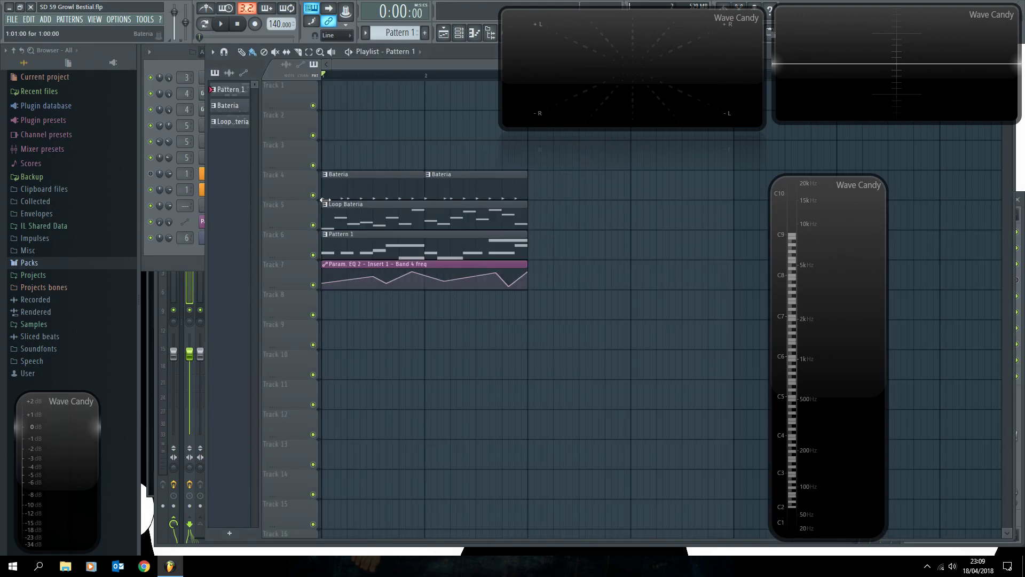
{"action": "key", "text": "F9"}
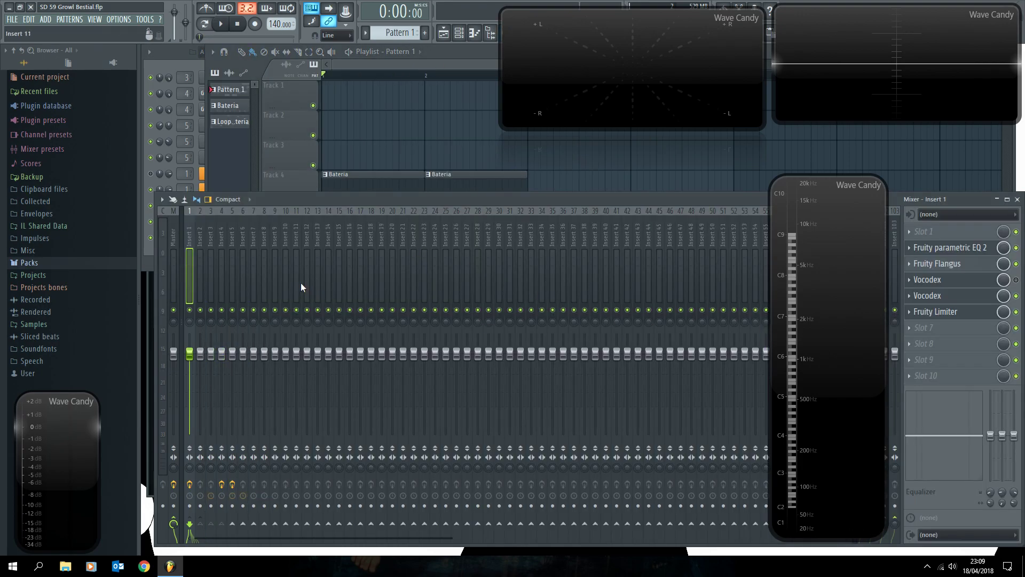
Open the Fruity Limiter on Insert 1 and play the rebuilt bass together with the drums.
{"action": "left_click", "coordinate": [954, 315]}
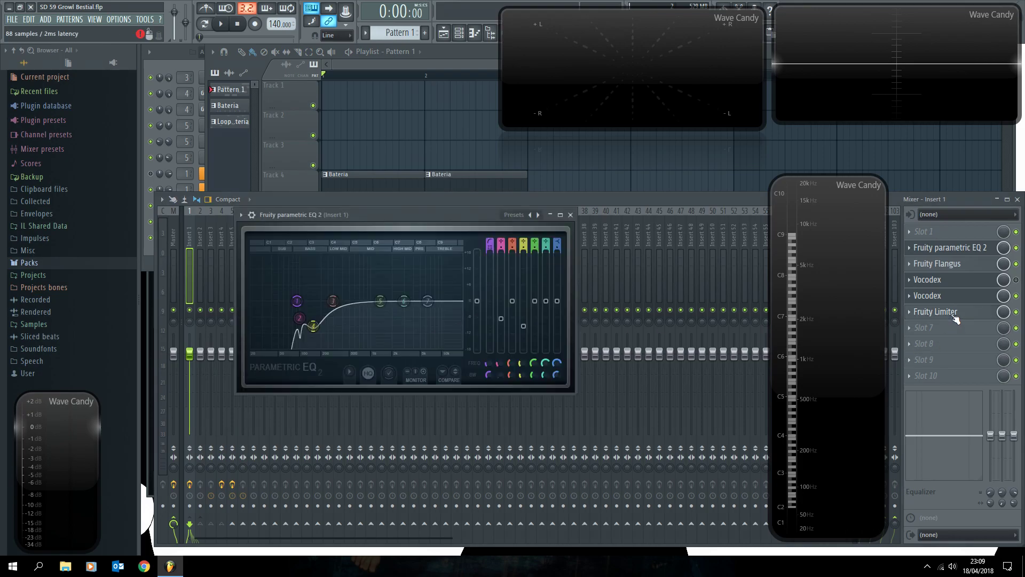
{"action": "left_click", "coordinate": [955, 317]}
{"action": "key", "text": "space"}
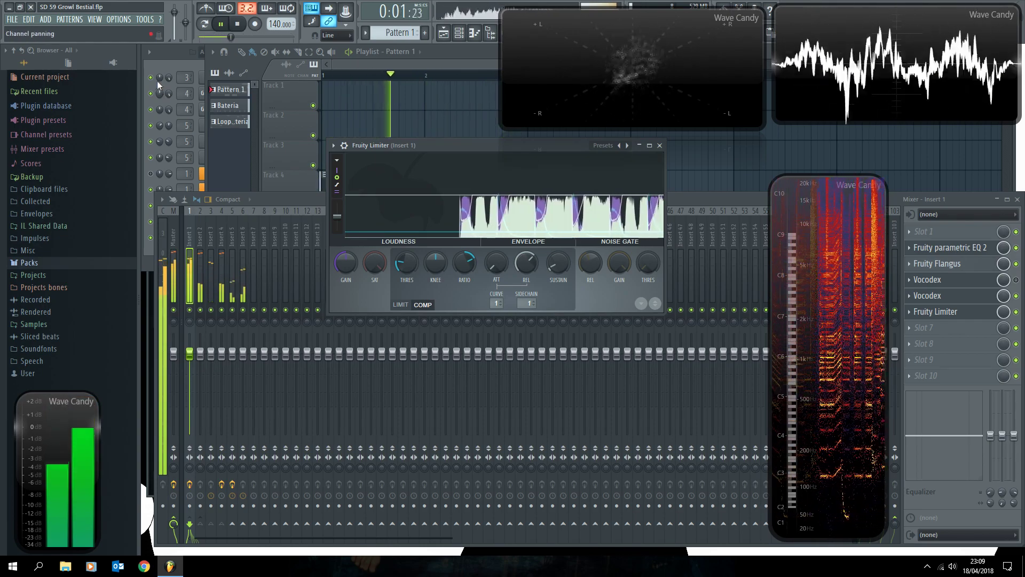
Switch to the upper Default channel and the original Vocodex during playback for comparison, and stop after listening.
{"action": "left_click", "coordinate": [150, 185]}
{"action": "left_click", "coordinate": [151, 190]}
{"action": "left_click", "coordinate": [150, 174]}
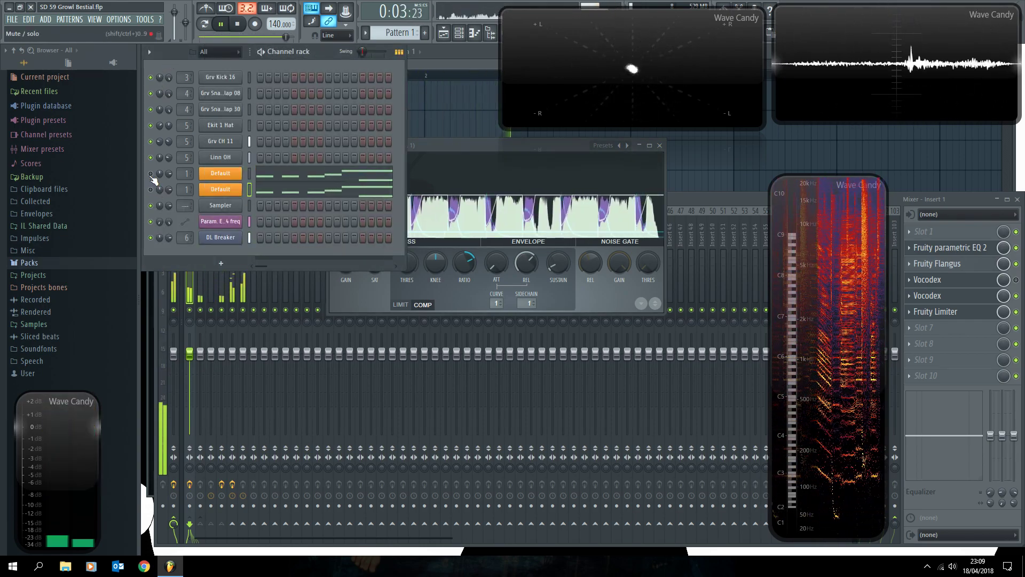
{"action": "left_click", "coordinate": [1016, 295]}
{"action": "left_click", "coordinate": [1016, 279]}
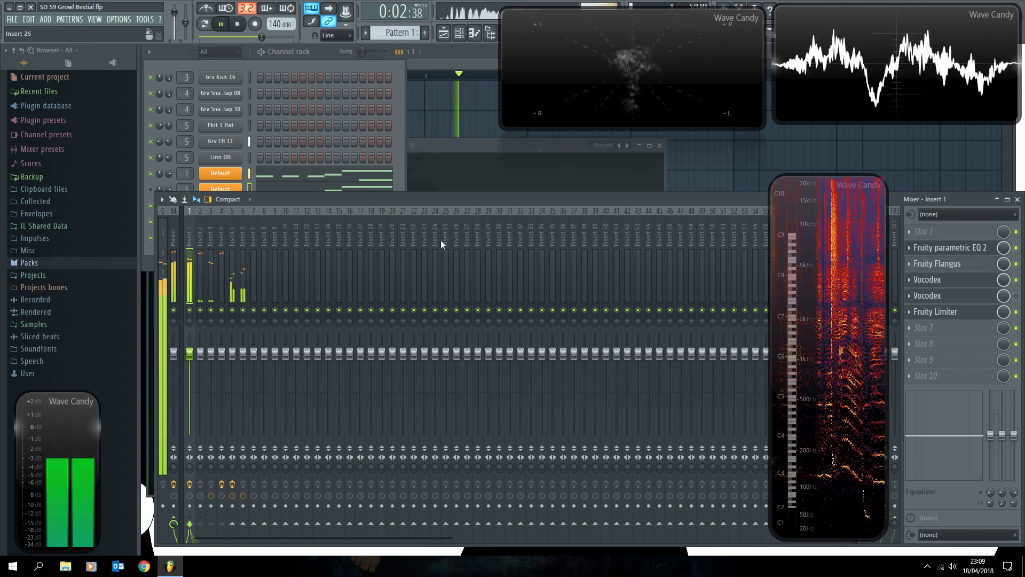
{"action": "left_click", "coordinate": [328, 63]}
{"action": "key", "text": "space"}
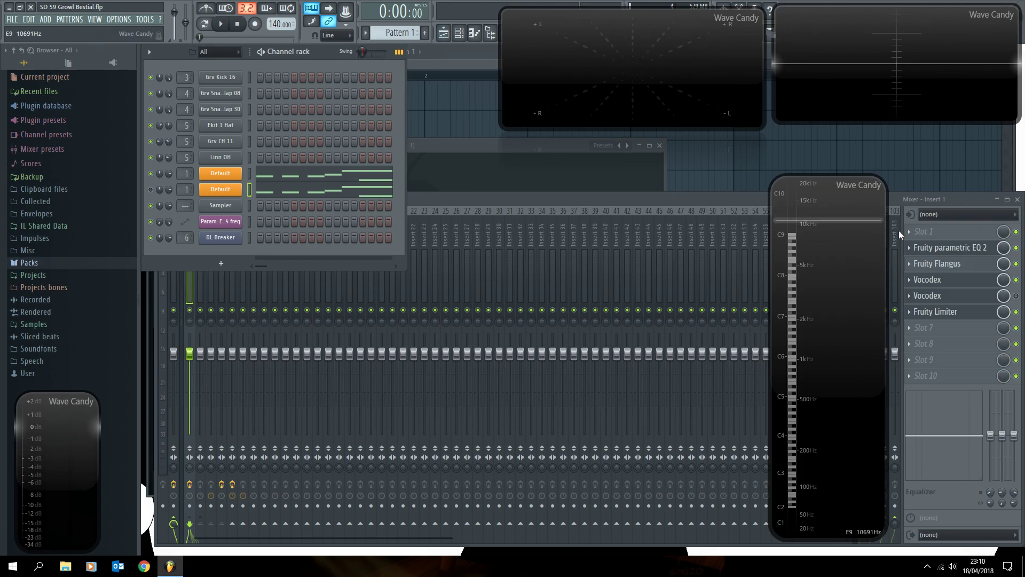
Enlarge Parametric EQ 2 to examine its curve, close it, and view the original Vocodex's settings.
{"action": "left_click", "coordinate": [941, 279]}
{"action": "left_click", "coordinate": [988, 249]}
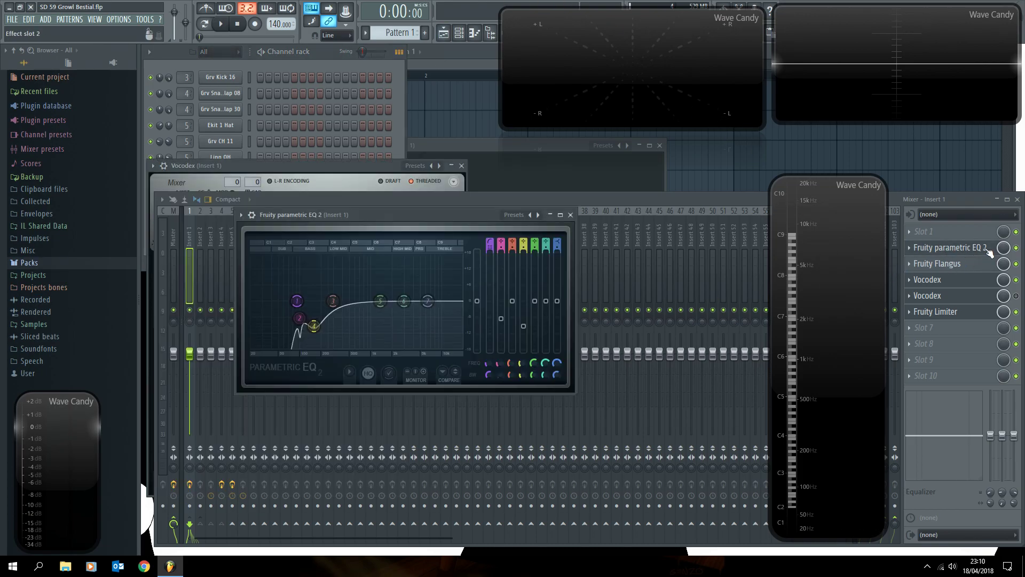
{"action": "left_click_drag", "start_coordinate": [443, 215], "coordinate": [423, 202]}
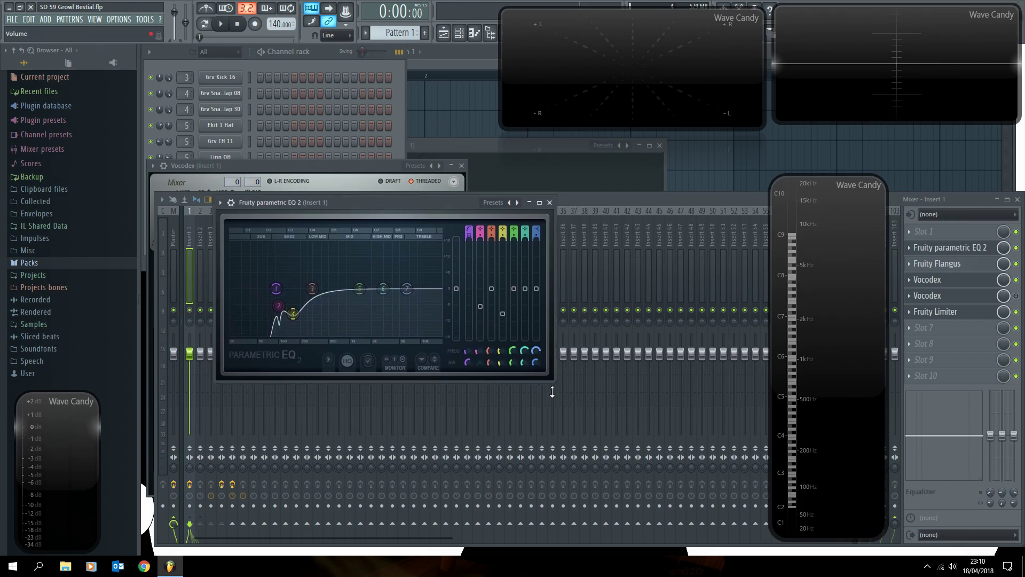
{"action": "left_click_drag", "start_coordinate": [553, 379], "coordinate": [630, 454]}
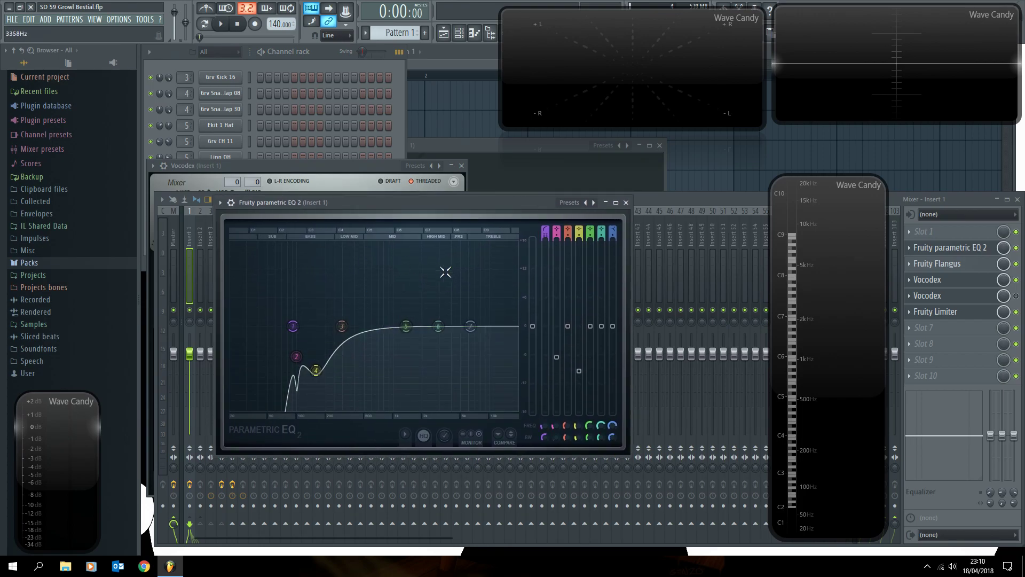
{"action": "left_click", "coordinate": [626, 203]}
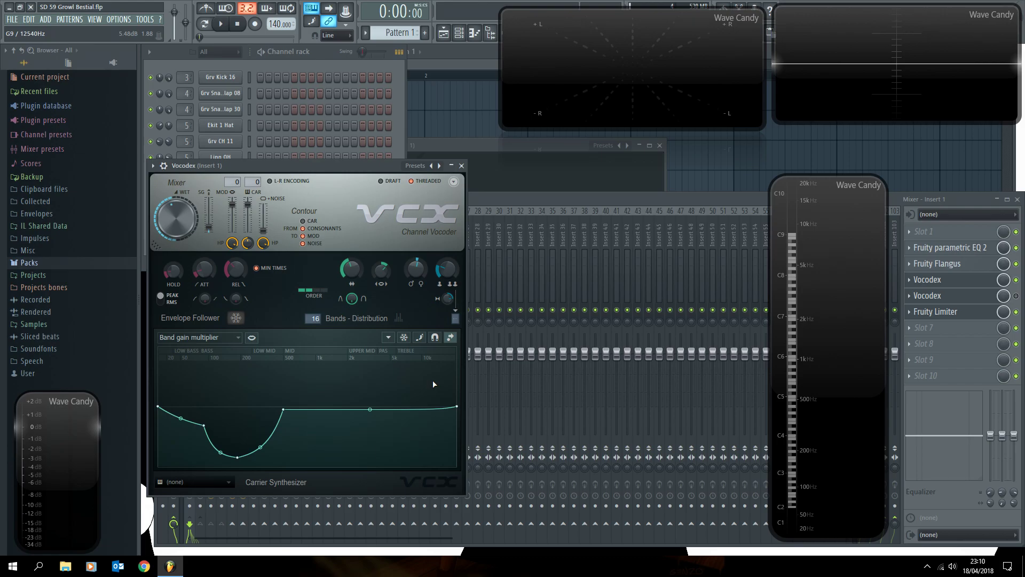
Play the original bass with the drums while viewing its Vocodex bands, and save the project.
{"action": "key", "text": "space"}
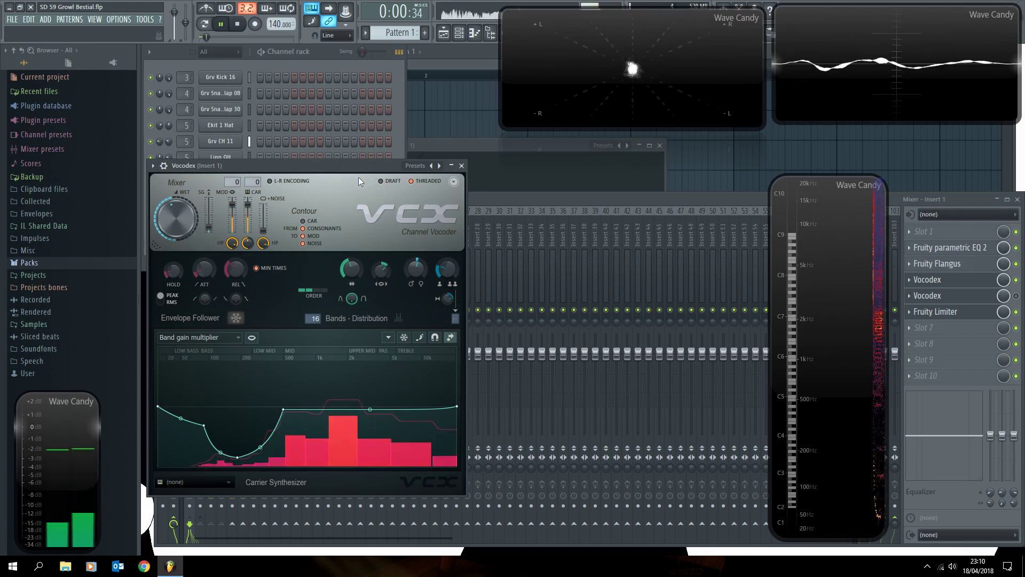
{"action": "left_click", "coordinate": [261, 49]}
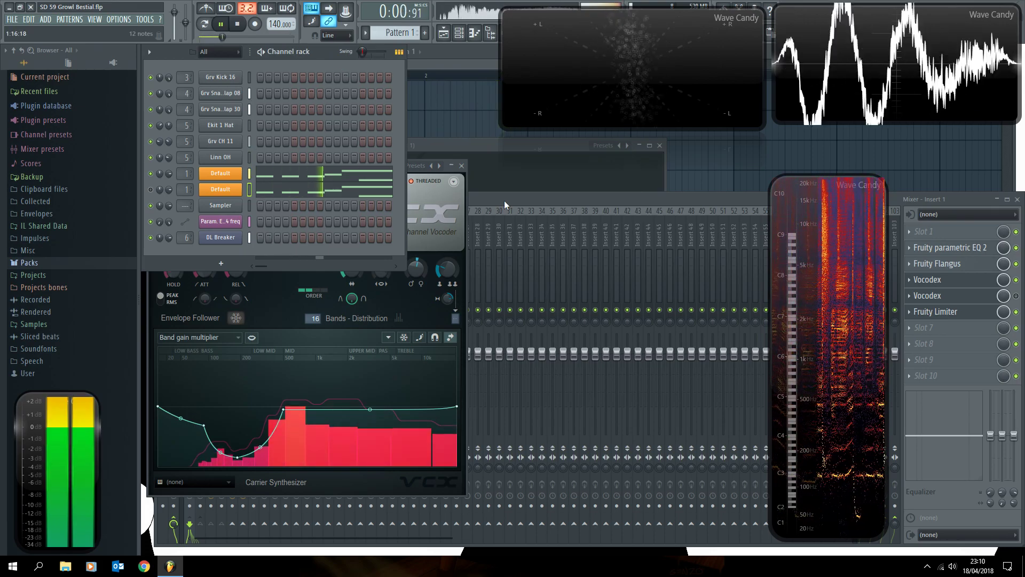
{"action": "key", "text": "space"}
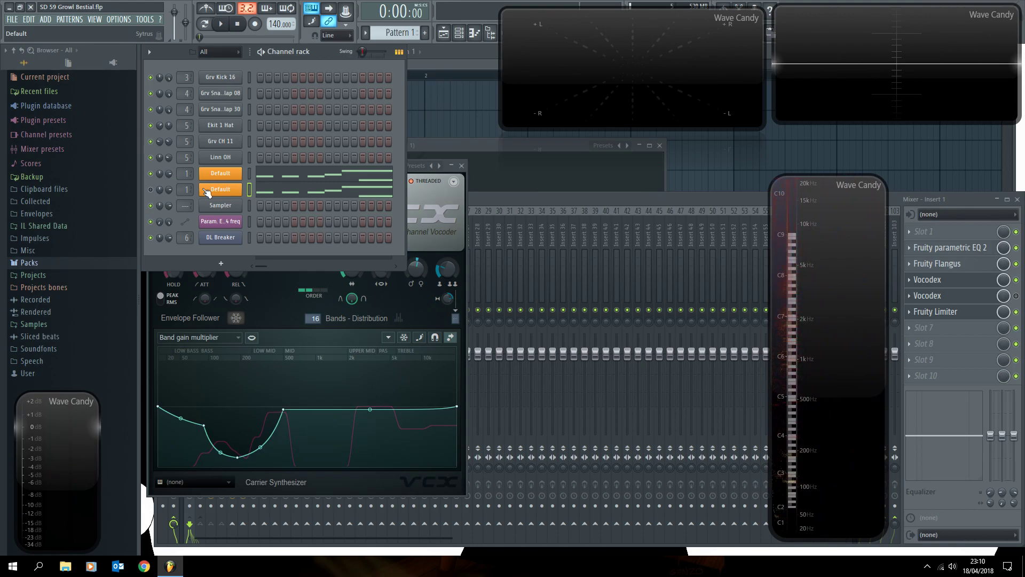
{"action": "key", "text": "ctrl+s"}
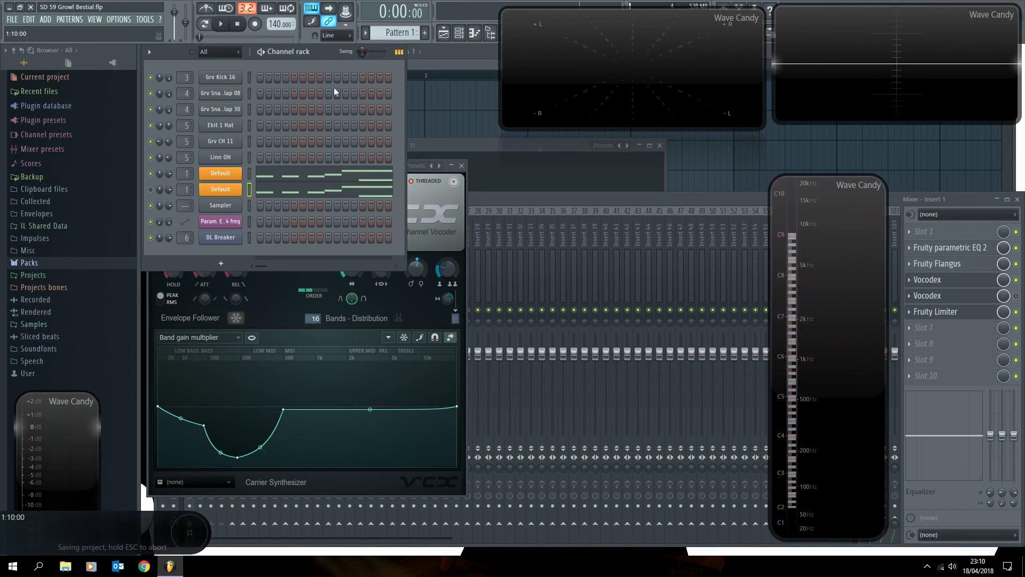
Replay the original bass, and switch back to the lower Default channel with only the rebuilt Vocodex active.
{"action": "key", "text": "space"}
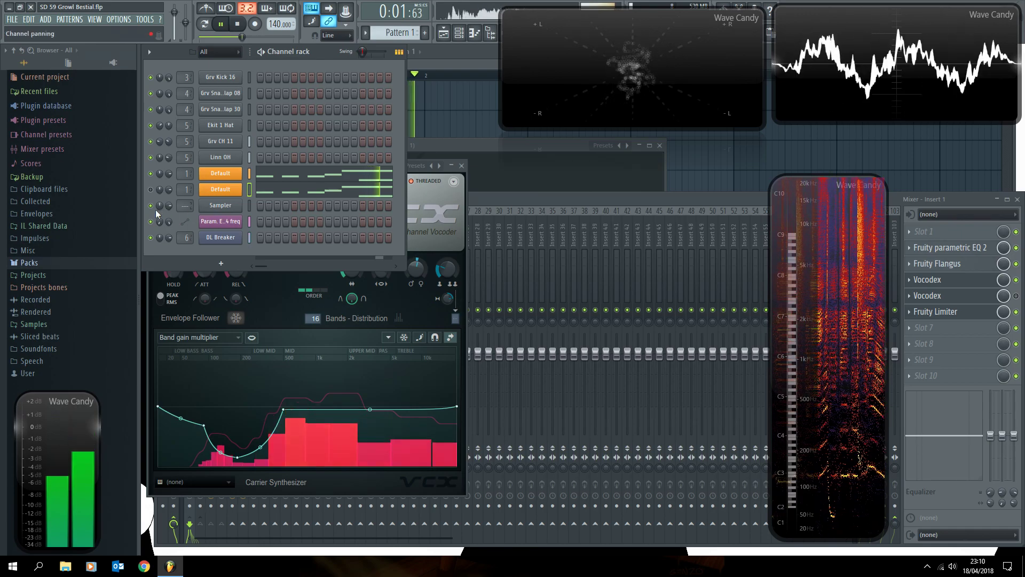
{"action": "key", "text": "space"}
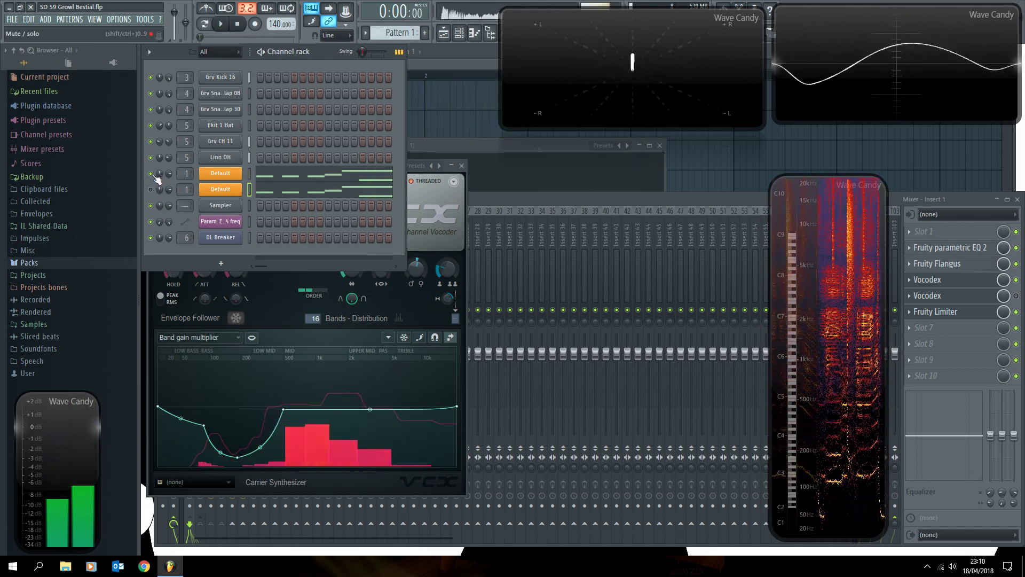
{"action": "left_click", "coordinate": [1019, 297]}
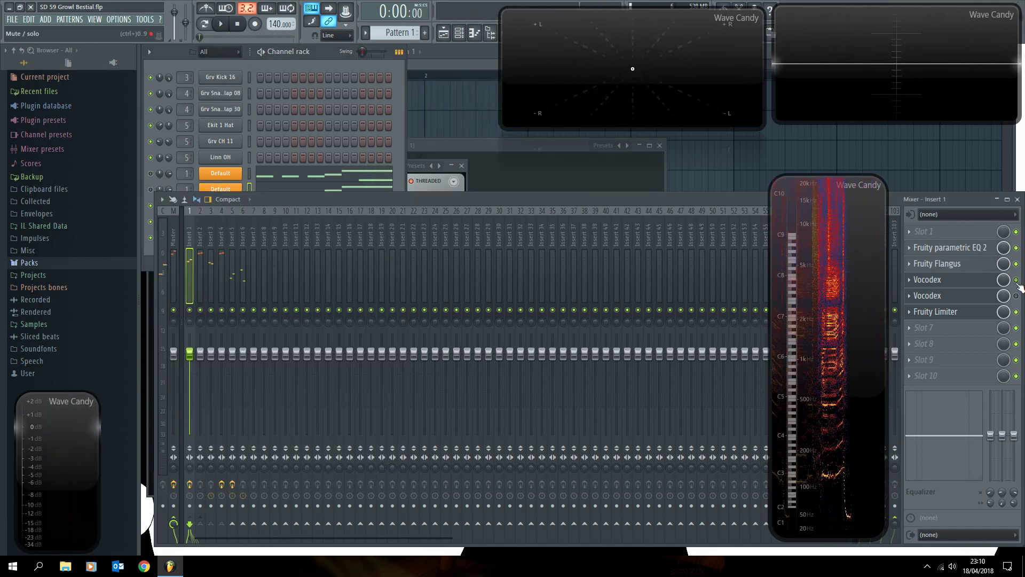
{"action": "left_click", "coordinate": [328, 60]}
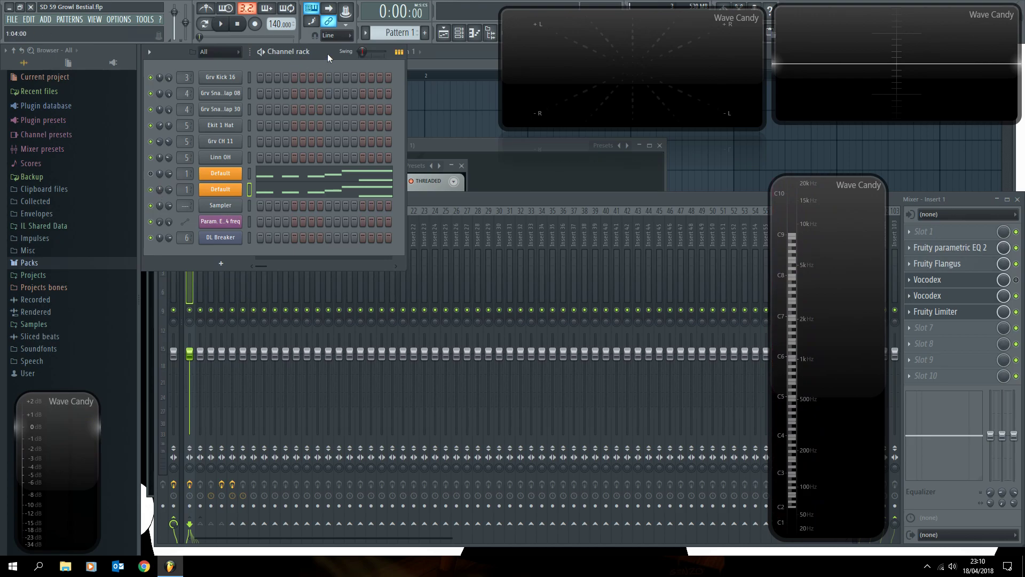
Play the rebuilt bass together with the drums and save the project again.
{"action": "key", "text": "space"}
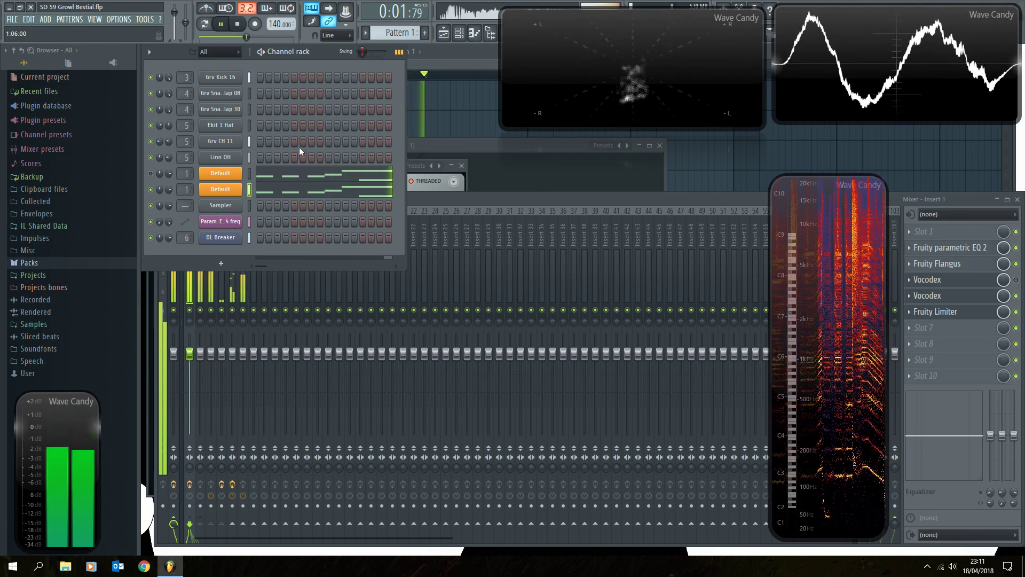
{"action": "key", "text": "space"}
{"action": "key", "text": "ctrl+s"}
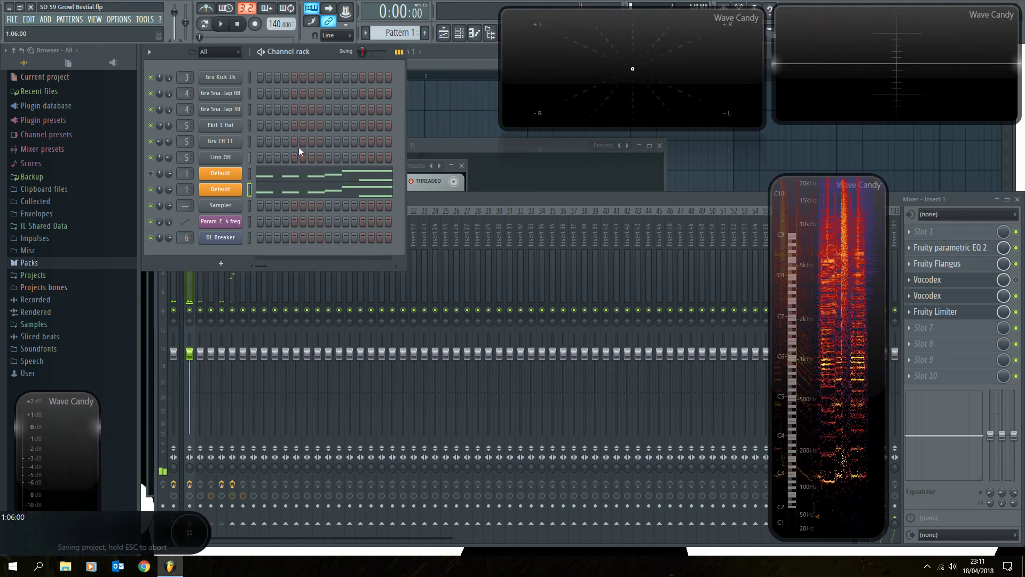